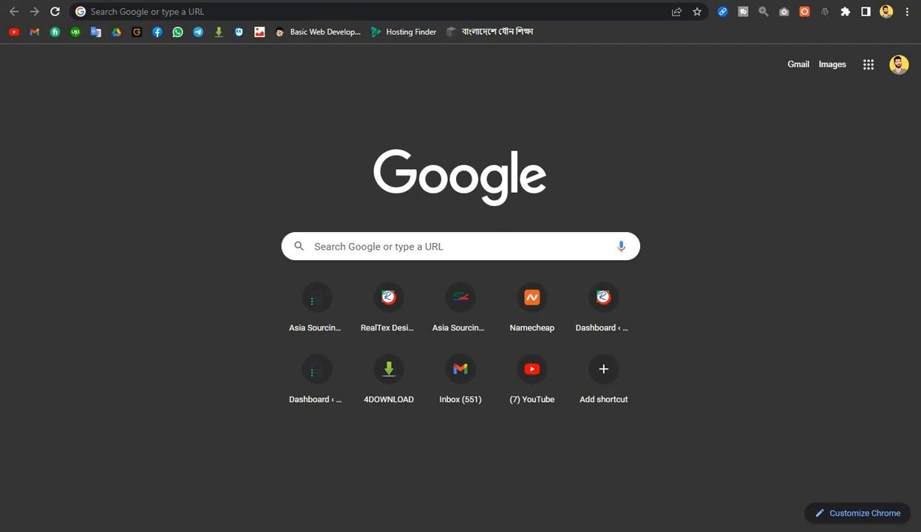
Go to pos.itmasud.com in Chrome to reach the POS sign-in page
{"action": "left_click", "coordinate": [181, 12]}
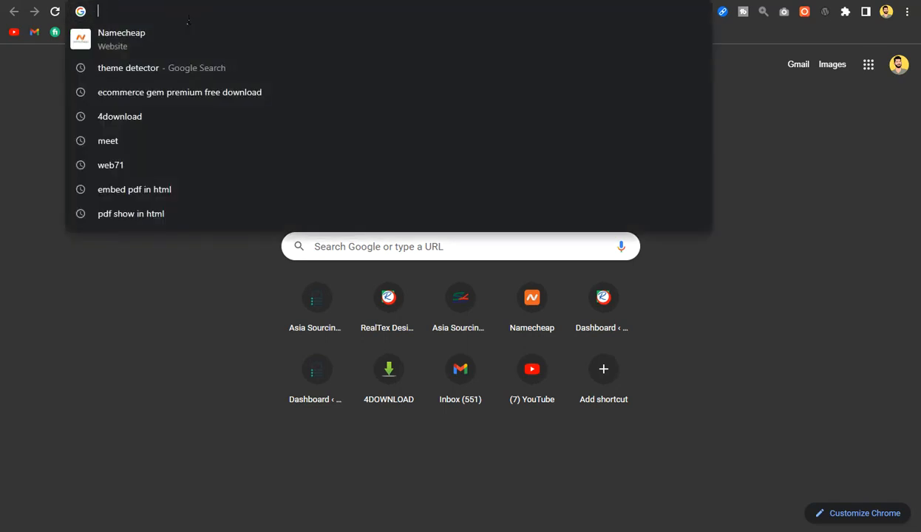
{"action": "type", "text": "pos"}
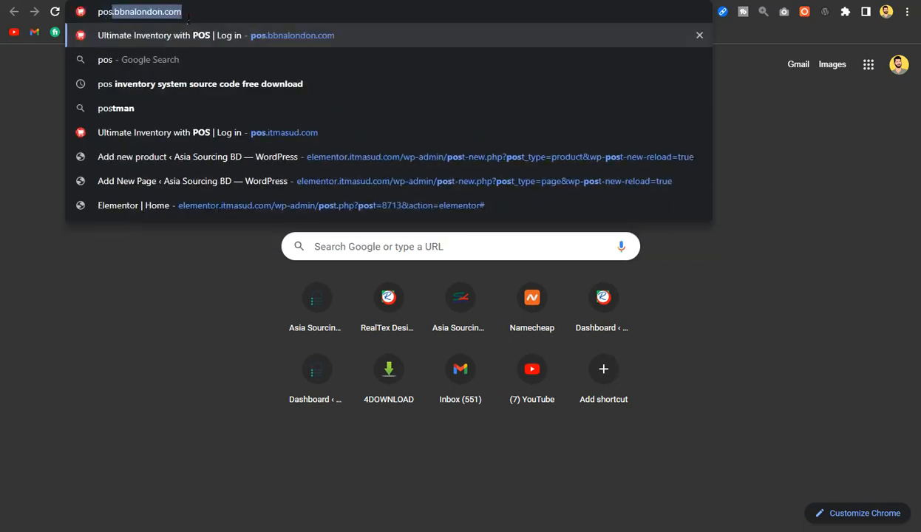
{"action": "type", "text": ".it"}
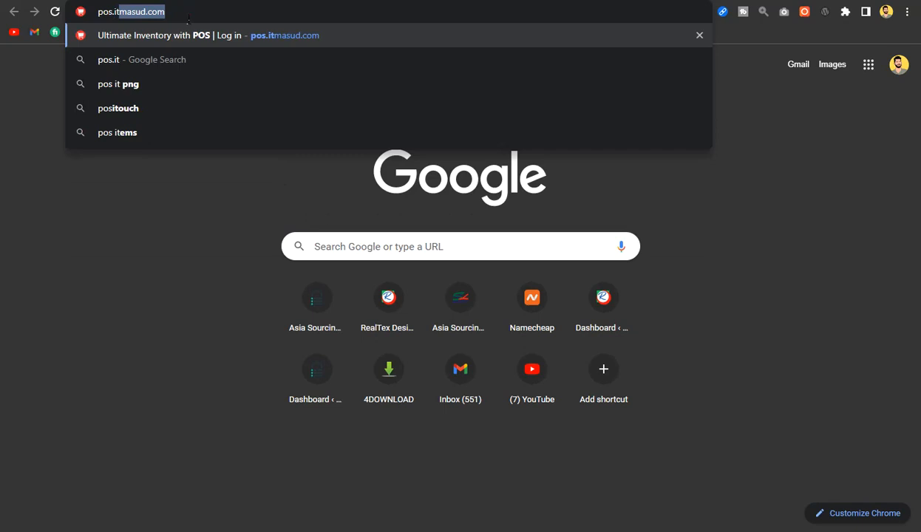
{"action": "key", "text": "Return"}
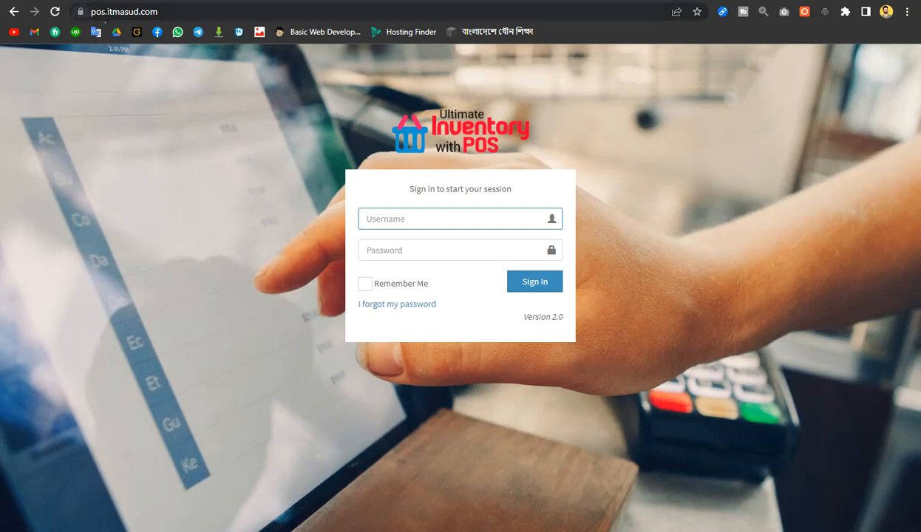
Sign in with username admin and the account password, with Remember Me ticked
{"action": "left_click", "coordinate": [98, 12]}
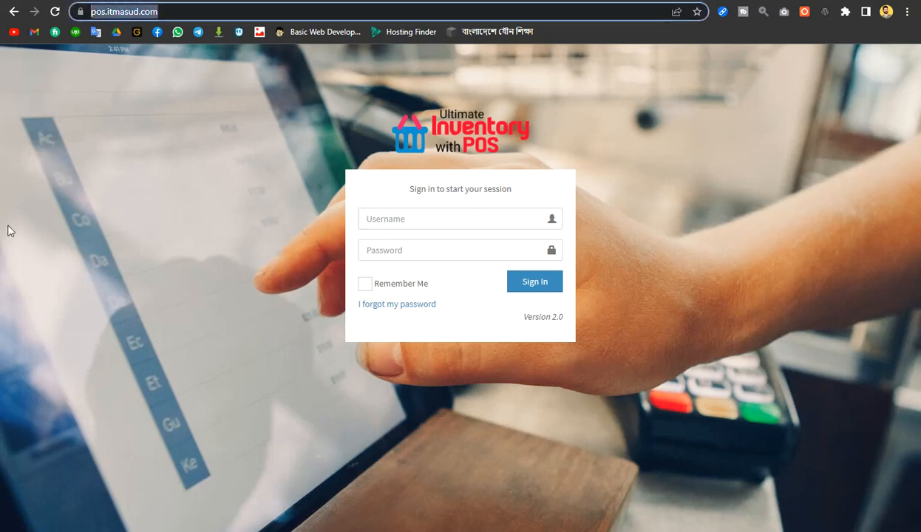
{"action": "left_click", "coordinate": [59, 195]}
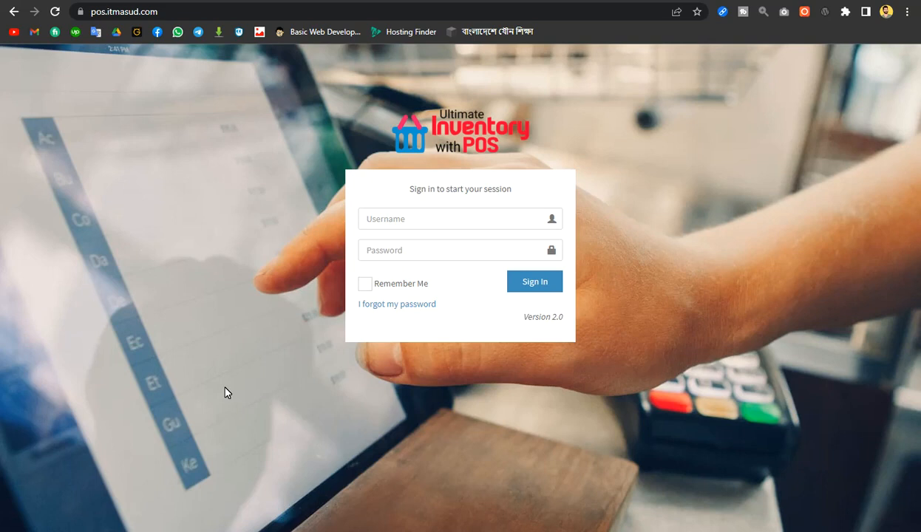
{"action": "left_click", "coordinate": [416, 219]}
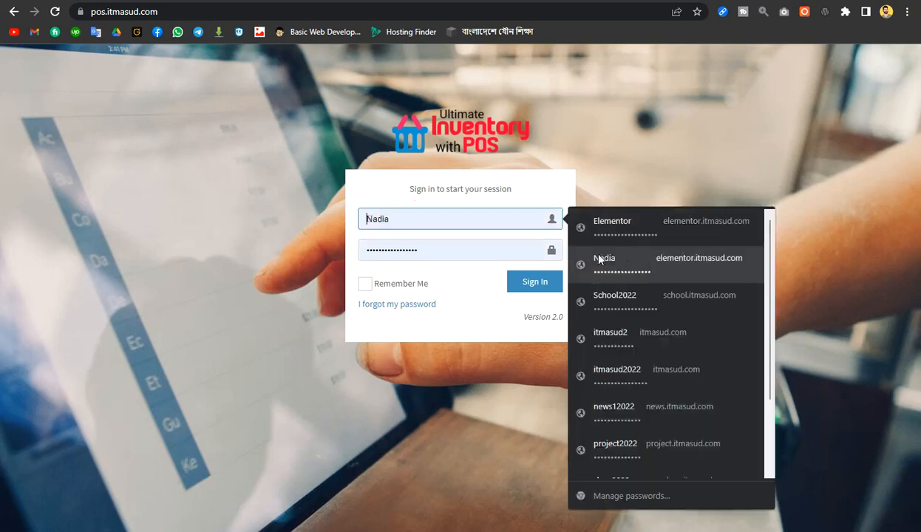
{"action": "left_click", "coordinate": [402, 220]}
{"action": "type", "text": "admin"}
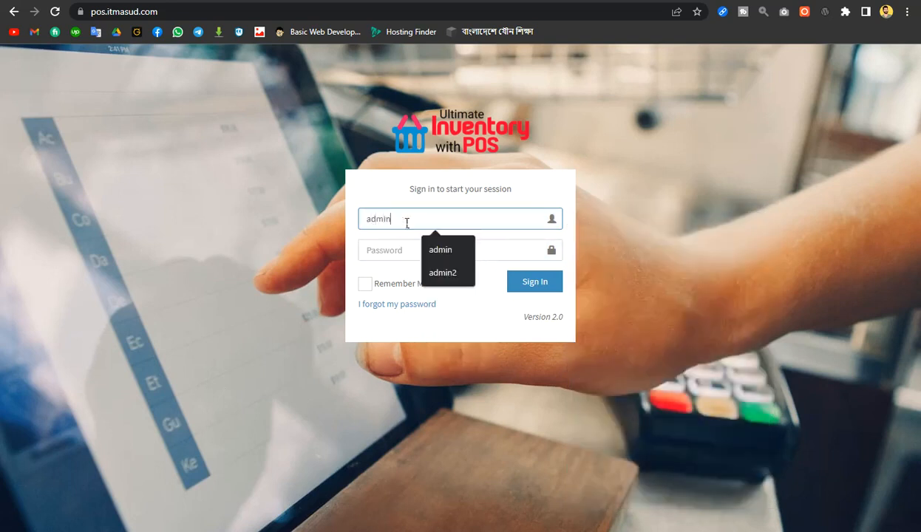
{"action": "key", "text": "Tab"}
{"action": "type", "text": "a"}
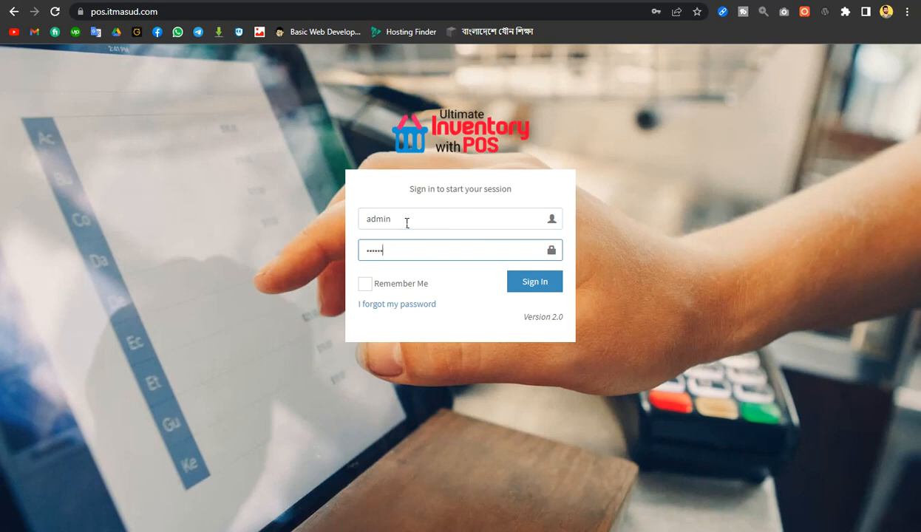
{"action": "left_click", "coordinate": [368, 284]}
{"action": "left_click", "coordinate": [539, 284]}
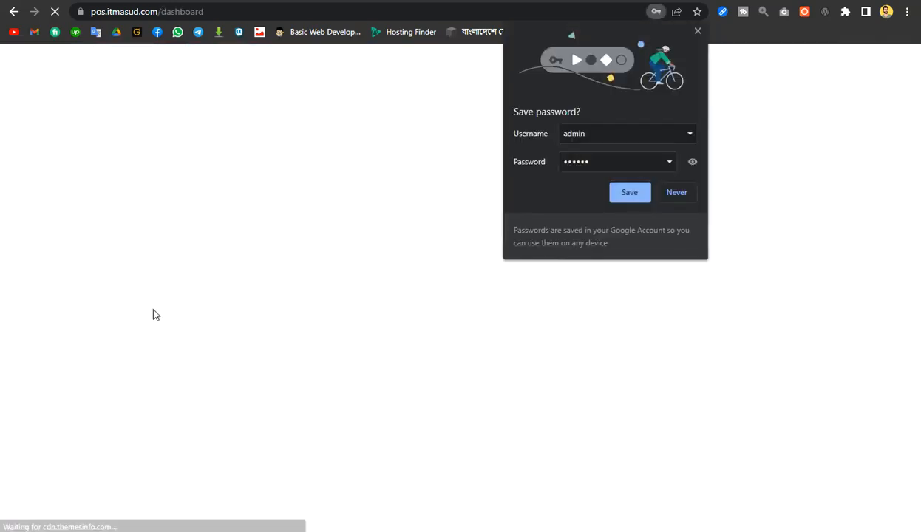
Dismiss Chrome's save-password prompt and look over the dashboard
{"action": "left_click", "coordinate": [571, 197]}
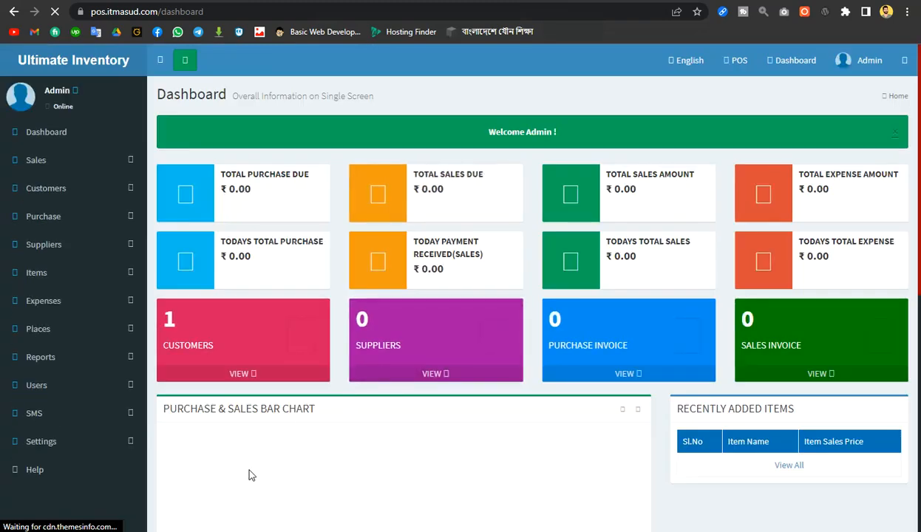
{"action": "scroll", "coordinate": [476, 316], "scroll_direction": "down", "scroll_amount": 3}
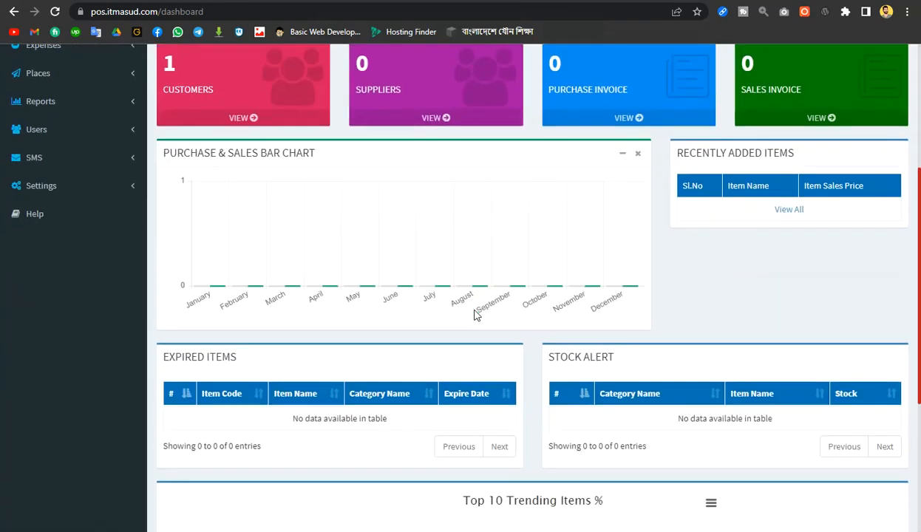
{"action": "scroll", "coordinate": [475, 315], "scroll_direction": "down", "scroll_amount": 3}
{"action": "scroll", "coordinate": [475, 315], "scroll_direction": "up", "scroll_amount": 6}
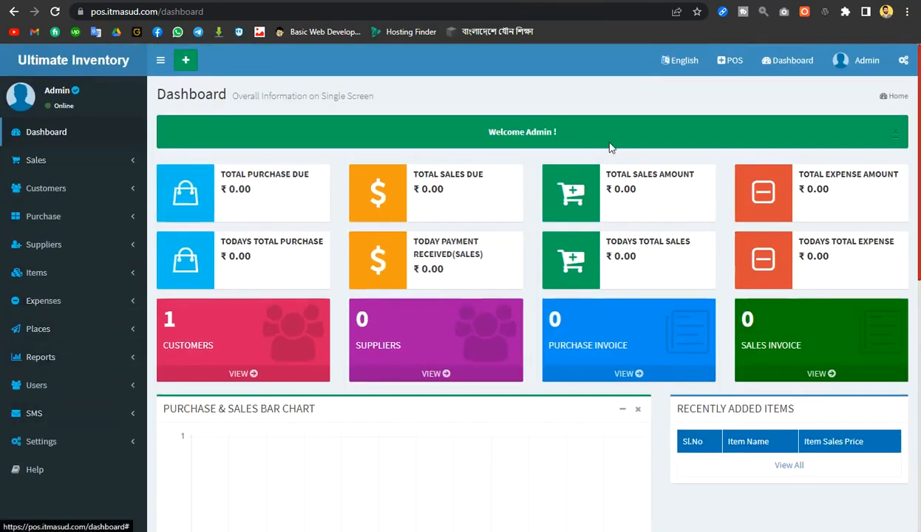
Collapse and re-expand the sidebar, then bring up the interface language list
{"action": "left_click", "coordinate": [164, 62]}
{"action": "left_click", "coordinate": [45, 59]}
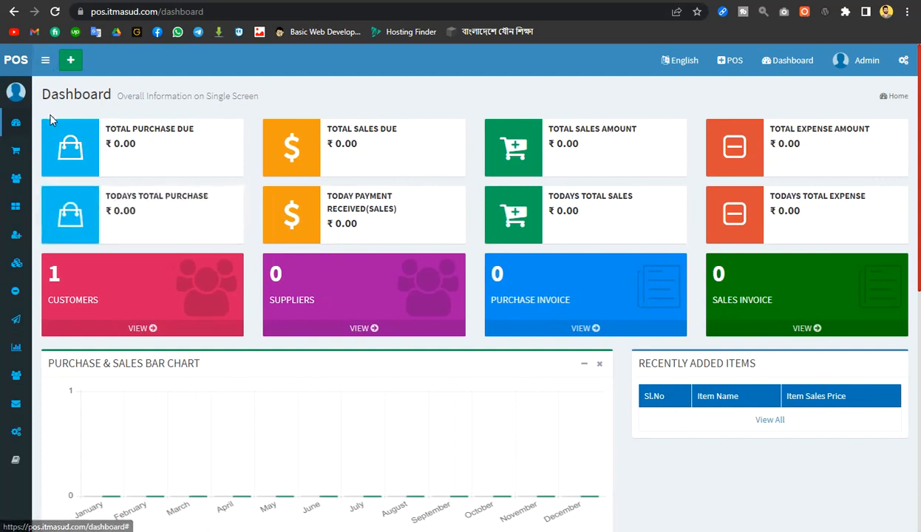
{"action": "left_click", "coordinate": [45, 61]}
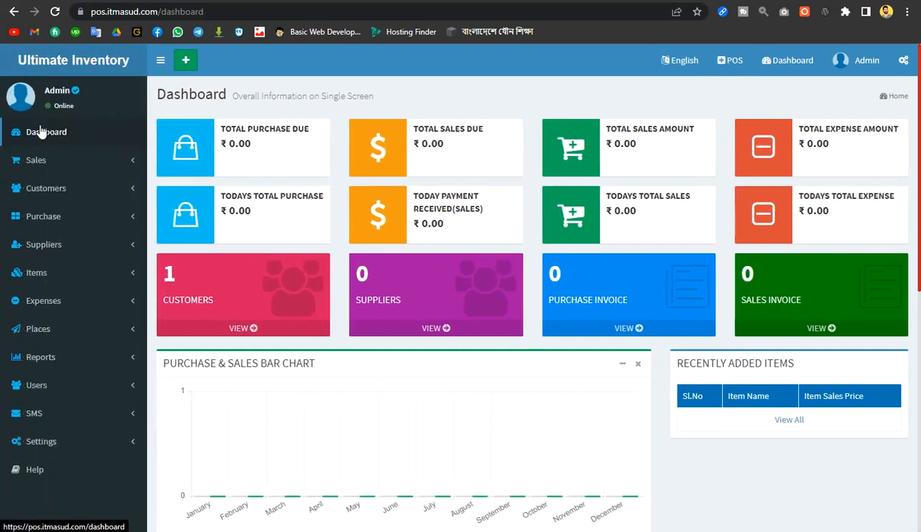
{"action": "left_click", "coordinate": [672, 67]}
{"action": "scroll", "coordinate": [651, 185], "scroll_direction": "down", "scroll_amount": 2}
{"action": "scroll", "coordinate": [650, 185], "scroll_direction": "up", "scroll_amount": 2}
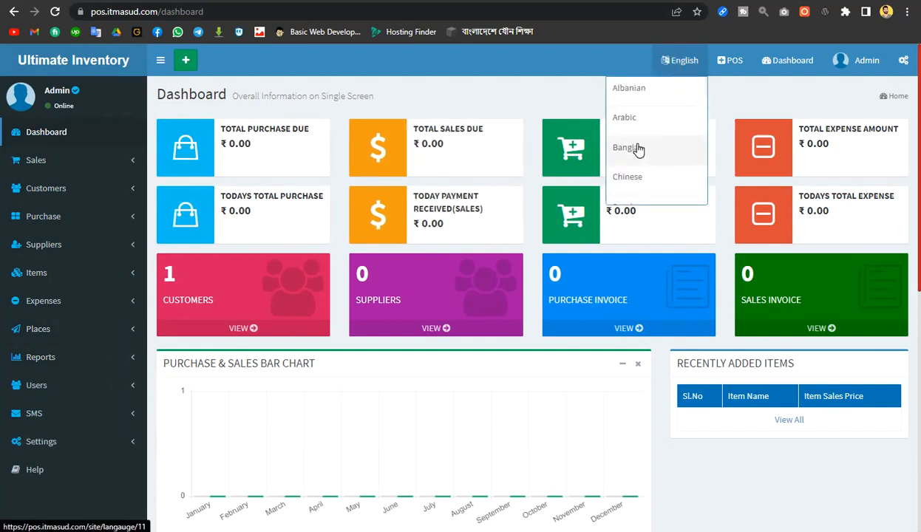
Switch the interface language to Bangla, then back to English
{"action": "left_click", "coordinate": [637, 148]}
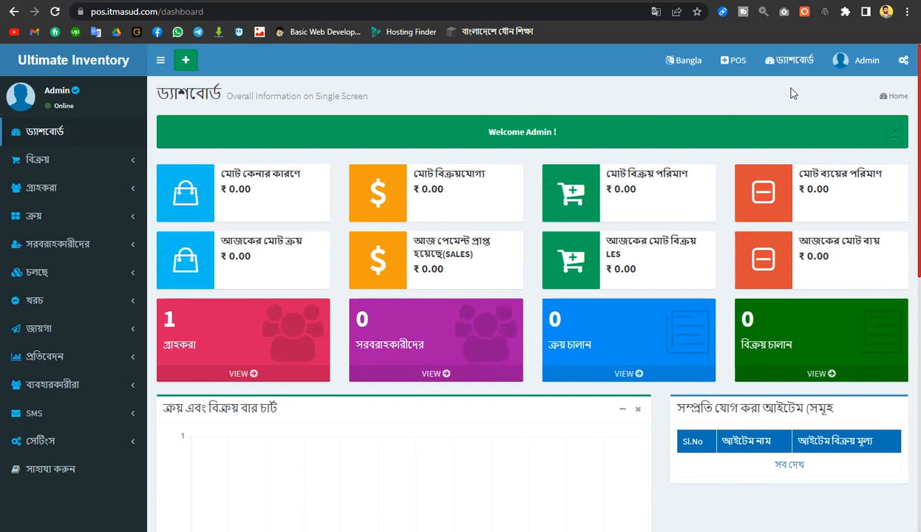
{"action": "left_click", "coordinate": [684, 61]}
{"action": "scroll", "coordinate": [667, 145], "scroll_direction": "down", "scroll_amount": 2}
{"action": "scroll", "coordinate": [668, 144], "scroll_direction": "down", "scroll_amount": 4}
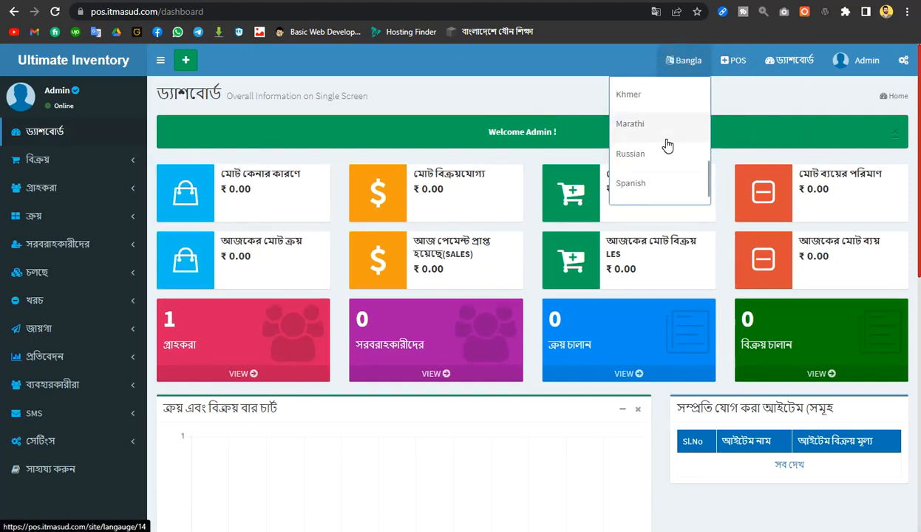
{"action": "scroll", "coordinate": [668, 144], "scroll_direction": "up", "scroll_amount": 2}
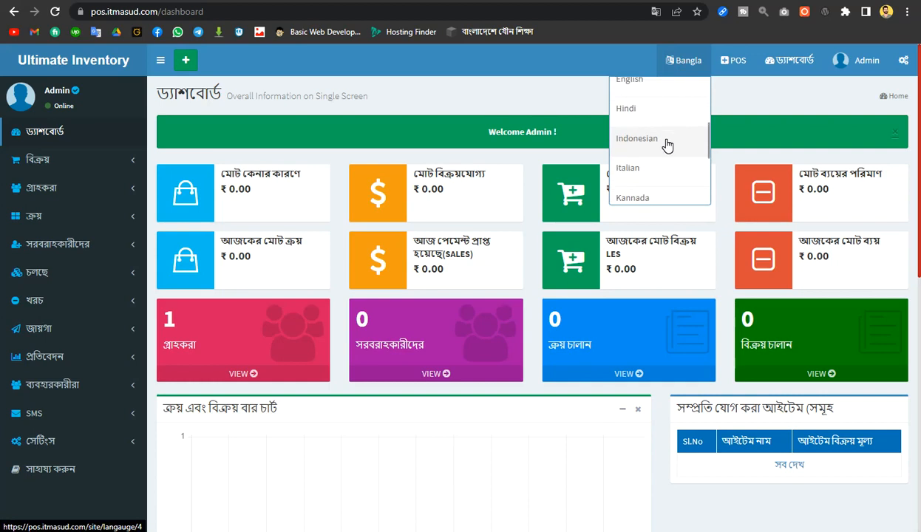
{"action": "left_click", "coordinate": [653, 92]}
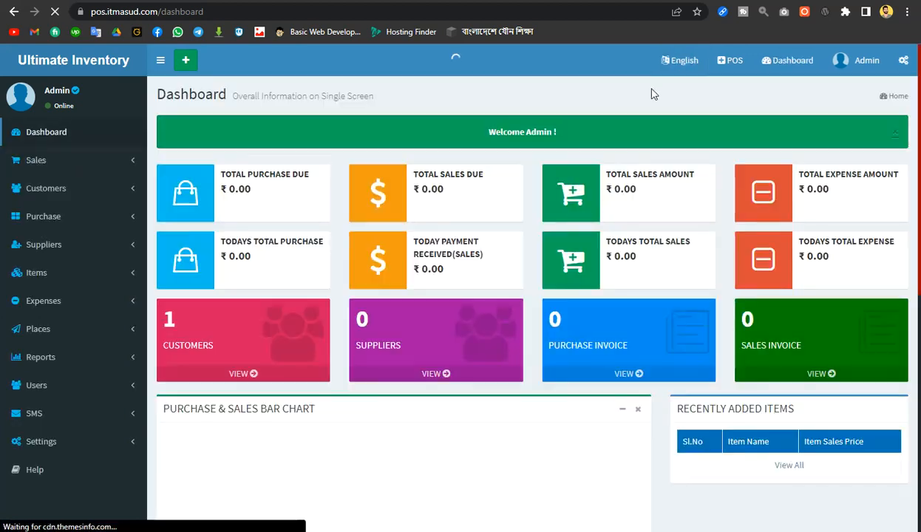
Reload the dashboard and bring up the Admin account menu
{"action": "left_click", "coordinate": [785, 74]}
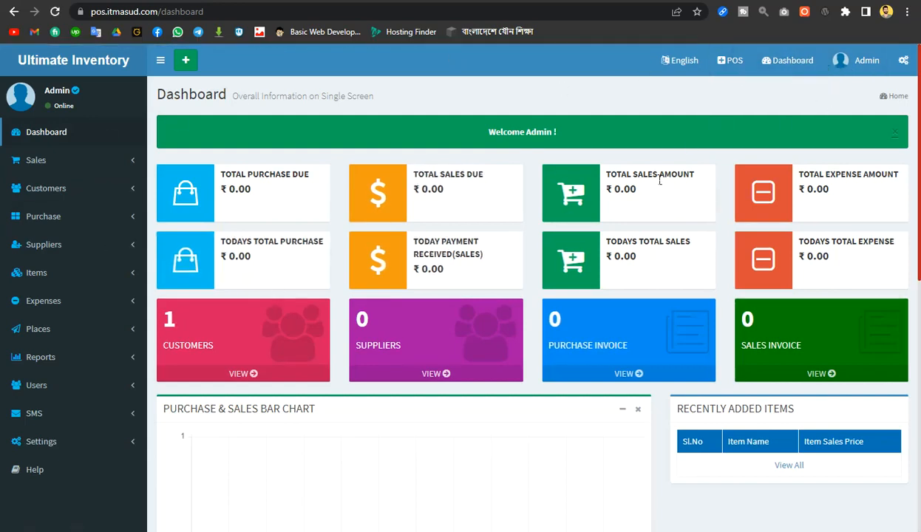
{"action": "scroll", "coordinate": [458, 338], "scroll_direction": "down", "scroll_amount": 4}
{"action": "scroll", "coordinate": [458, 338], "scroll_direction": "up", "scroll_amount": 5}
{"action": "left_click", "coordinate": [847, 78]}
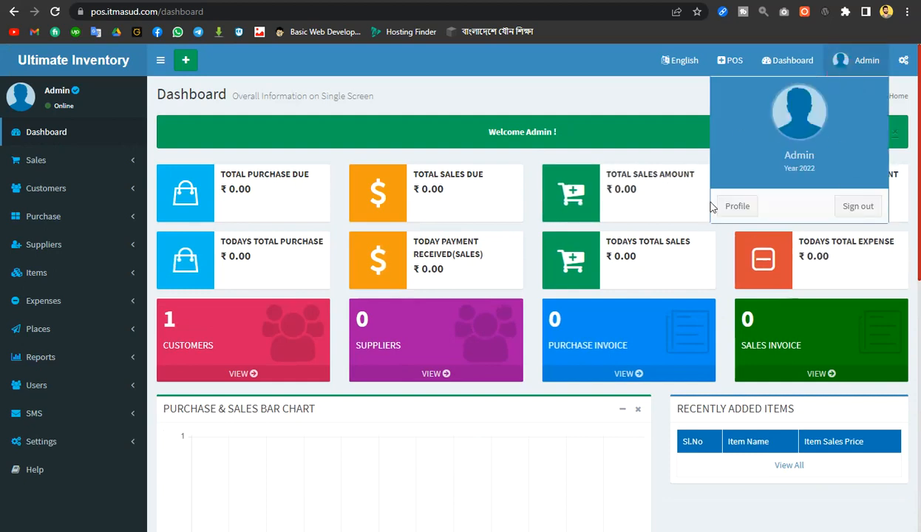
Close the admin menu and try the Light colour skins, ending on Red
{"action": "left_click", "coordinate": [540, 109]}
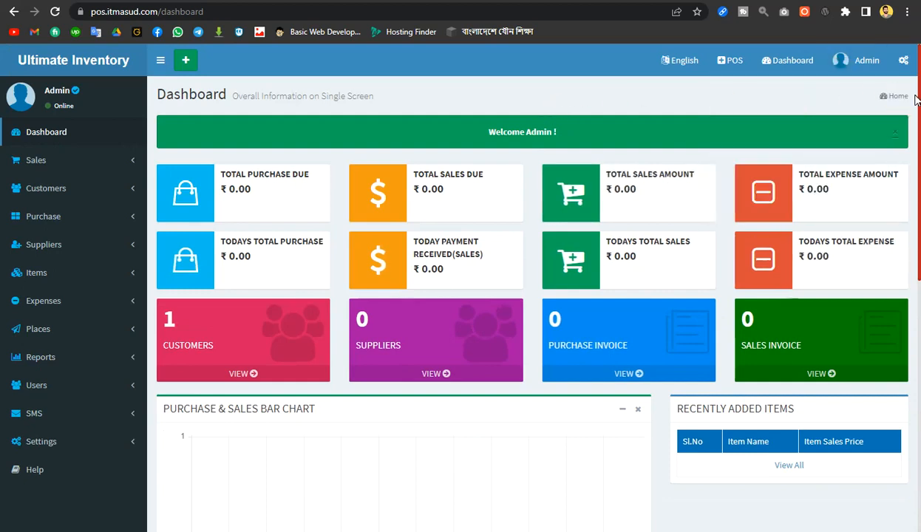
{"action": "left_click", "coordinate": [904, 60]}
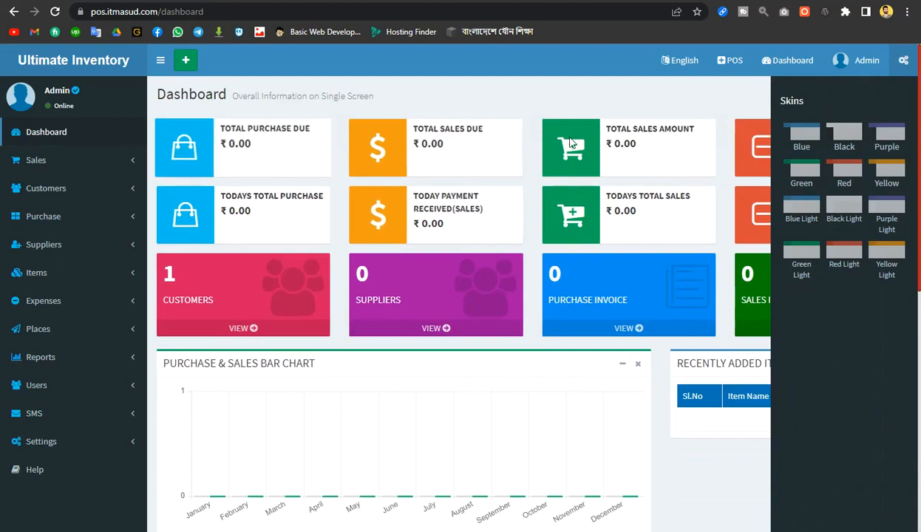
{"action": "left_click", "coordinate": [883, 264]}
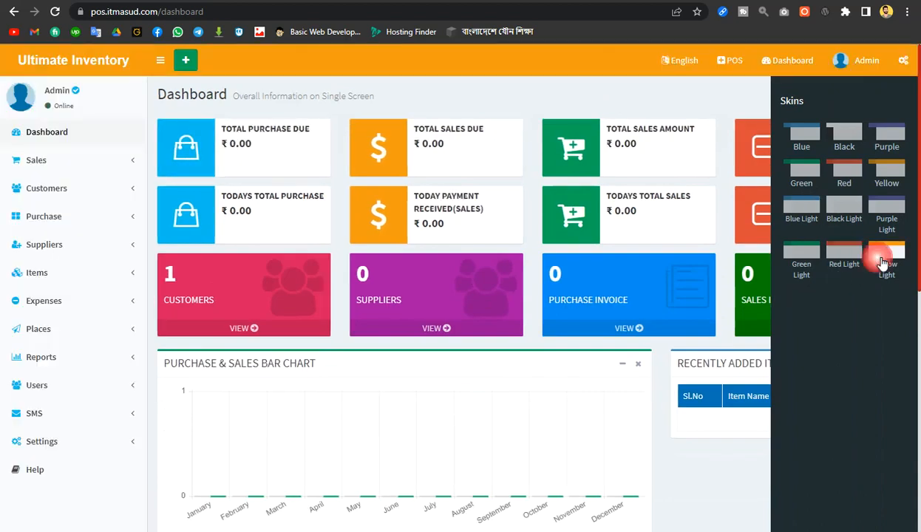
{"action": "left_click", "coordinate": [848, 251]}
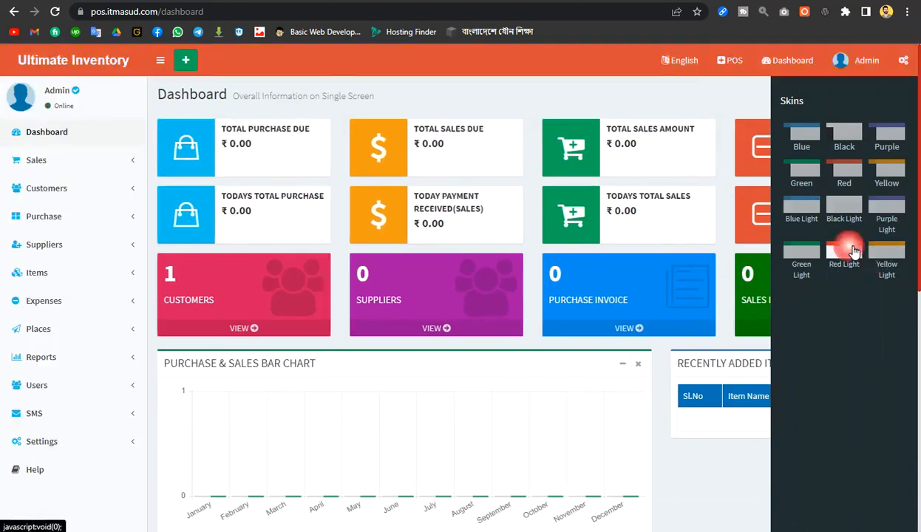
{"action": "left_click", "coordinate": [800, 250]}
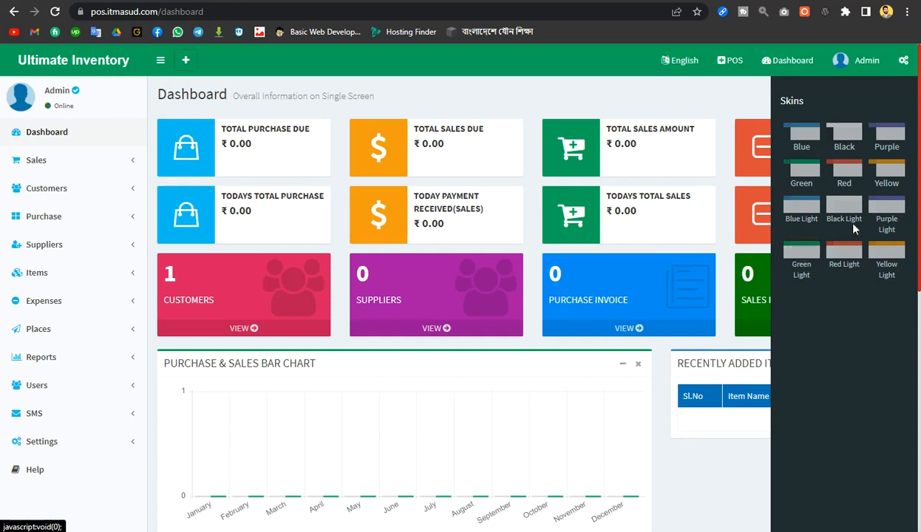
{"action": "left_click", "coordinate": [888, 214]}
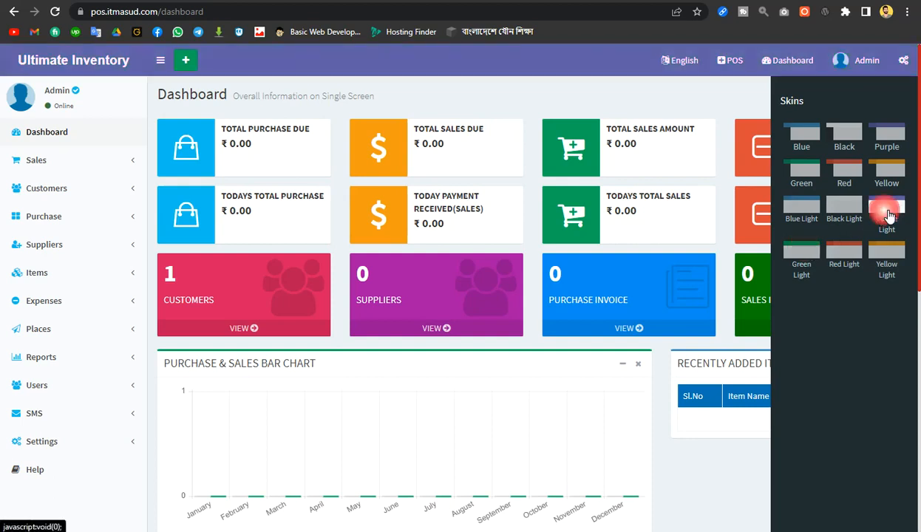
{"action": "left_click", "coordinate": [857, 216]}
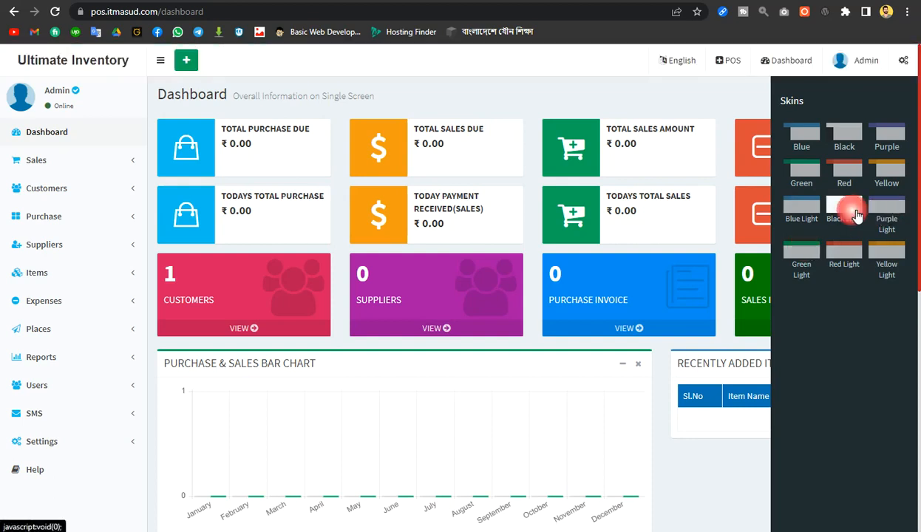
{"action": "left_click", "coordinate": [807, 215]}
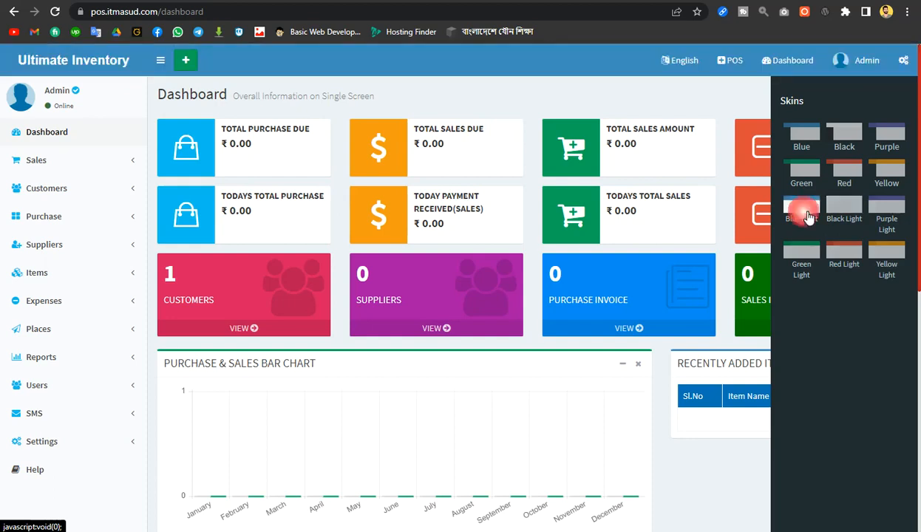
{"action": "left_click", "coordinate": [854, 179]}
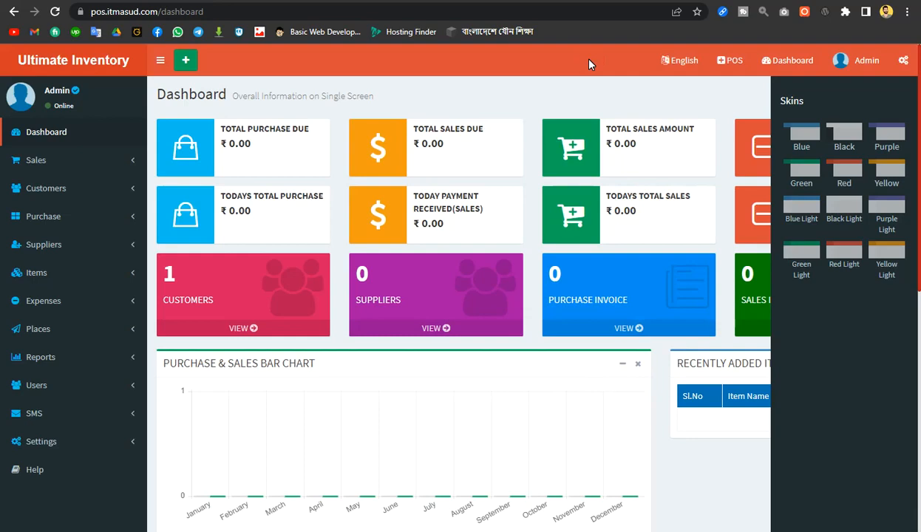
Hide the Skins panel and review the dashboard summary cards
{"action": "left_click", "coordinate": [901, 61]}
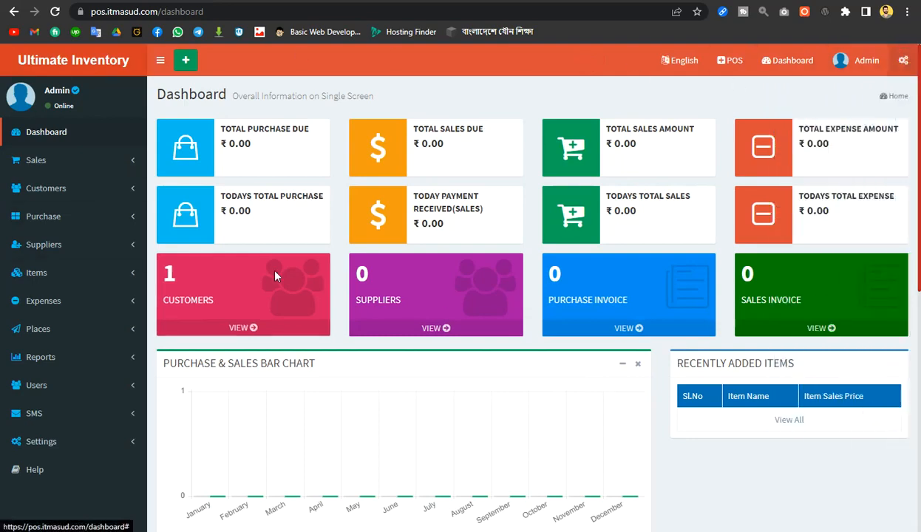
{"action": "scroll", "coordinate": [524, 292], "scroll_direction": "down", "scroll_amount": 6}
{"action": "scroll", "coordinate": [524, 292], "scroll_direction": "up", "scroll_amount": 6}
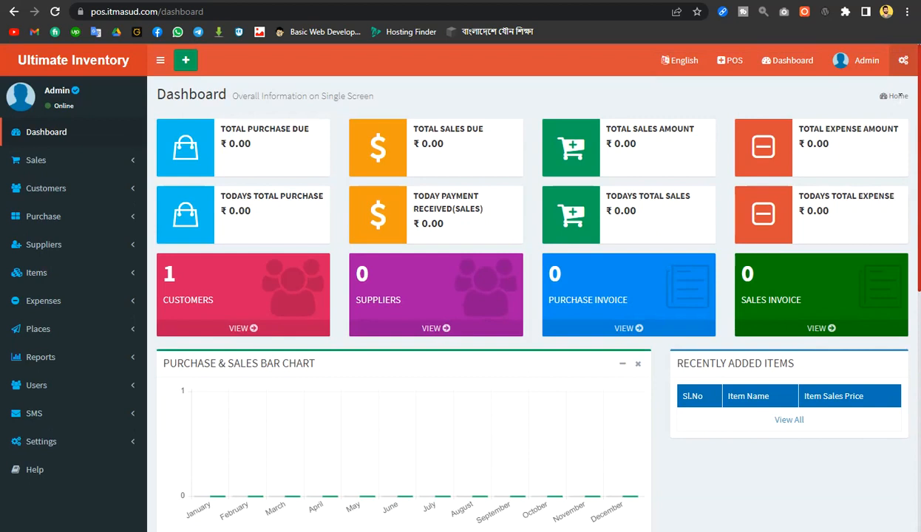
{"action": "left_click", "coordinate": [187, 65]}
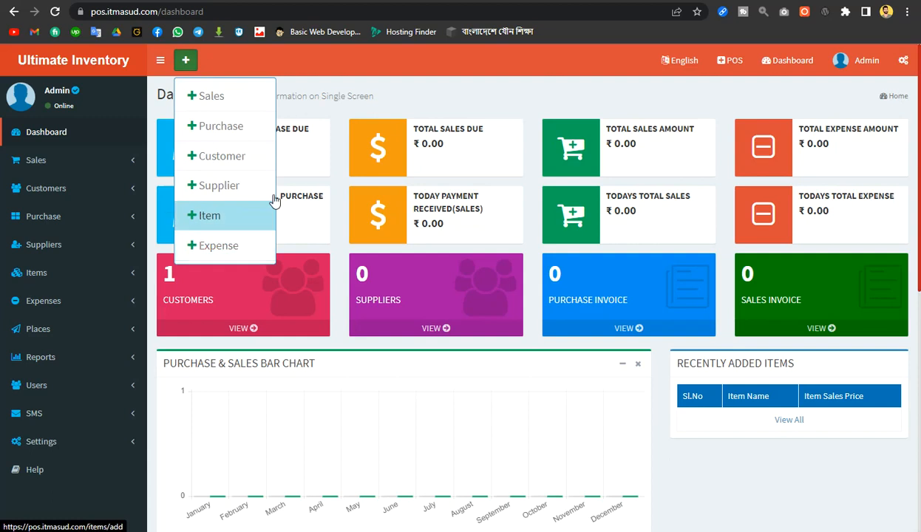
{"action": "left_click", "coordinate": [499, 100]}
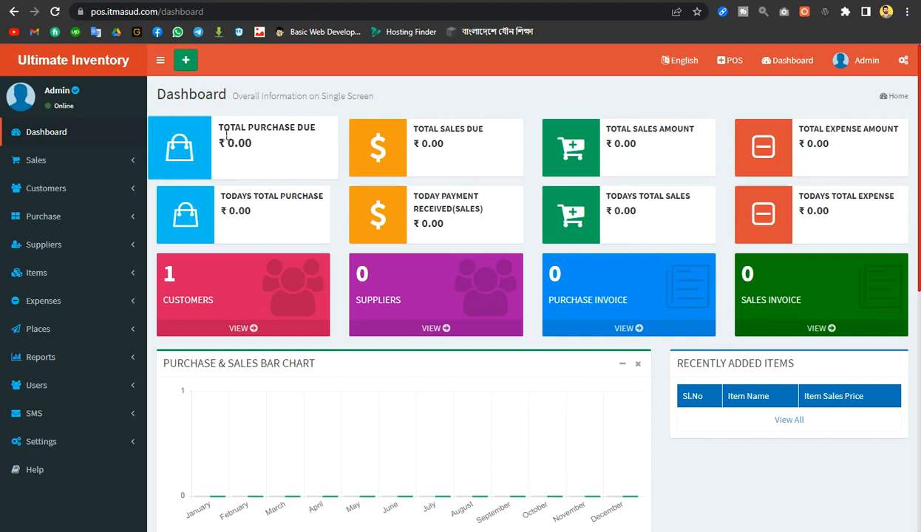
{"action": "left_click_drag", "start_coordinate": [226, 131], "coordinate": [321, 132]}
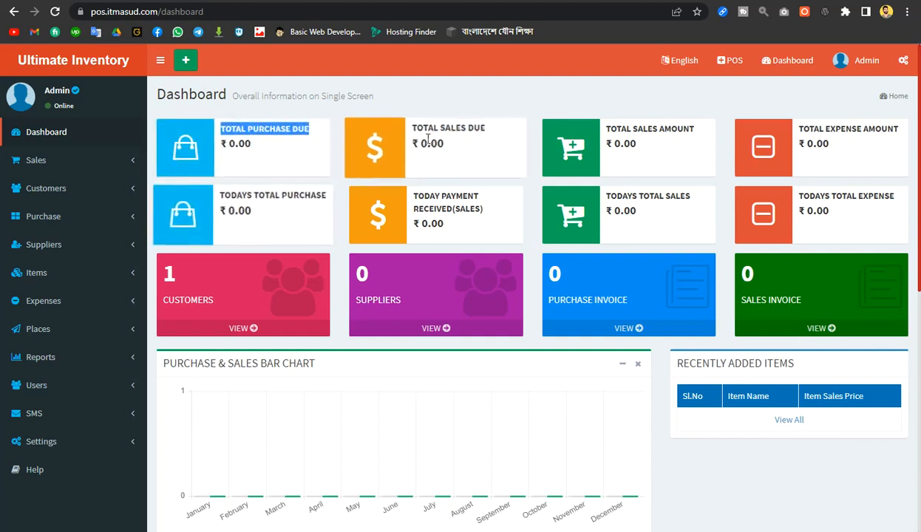
{"action": "left_click_drag", "start_coordinate": [411, 129], "coordinate": [493, 132]}
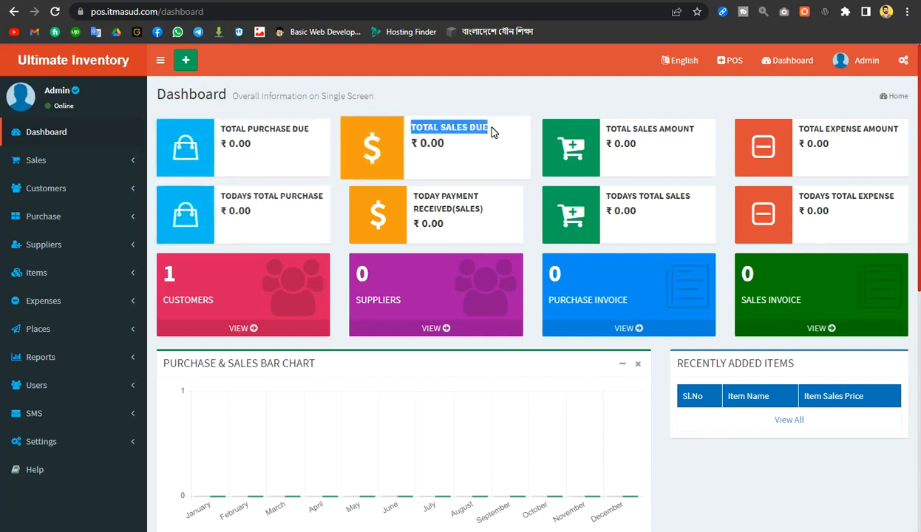
{"action": "left_click", "coordinate": [613, 131]}
{"action": "left_click_drag", "start_coordinate": [613, 131], "coordinate": [706, 130]}
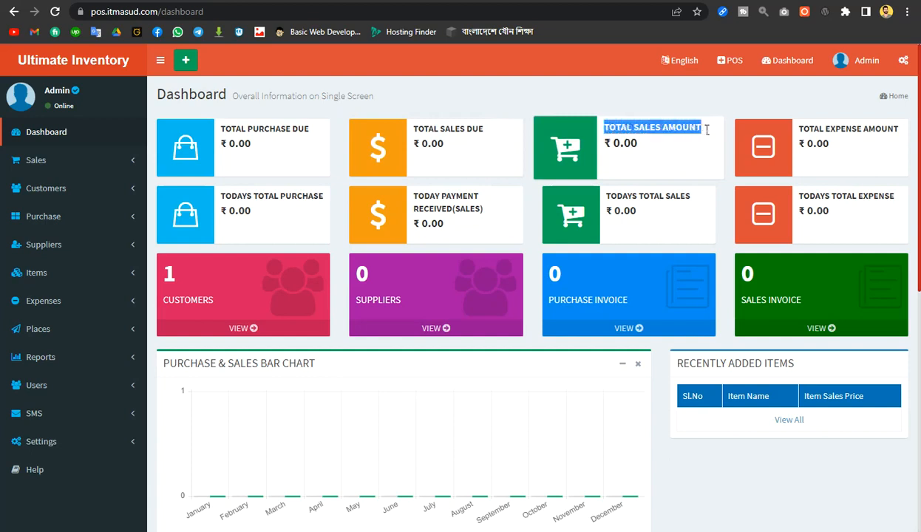
{"action": "left_click", "coordinate": [703, 125]}
{"action": "left_click", "coordinate": [809, 129]}
{"action": "left_click_drag", "start_coordinate": [810, 130], "coordinate": [905, 130]}
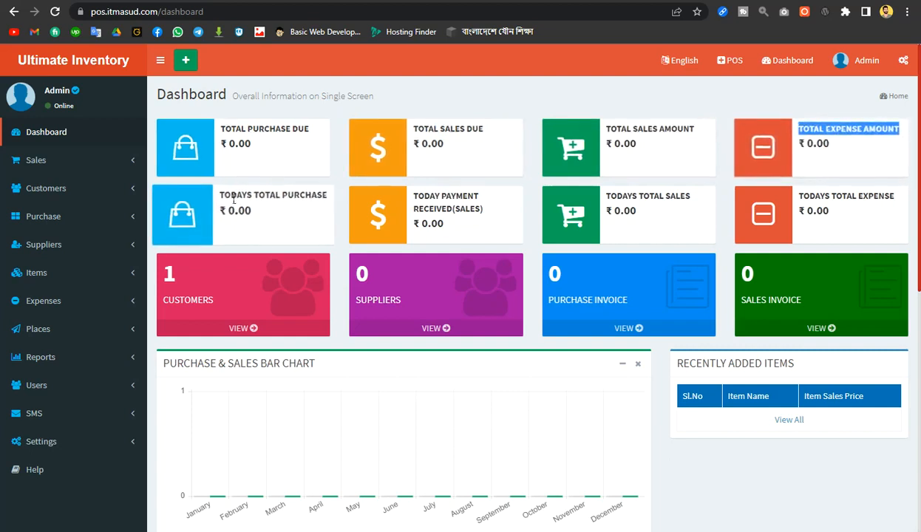
{"action": "left_click_drag", "start_coordinate": [218, 194], "coordinate": [335, 203]}
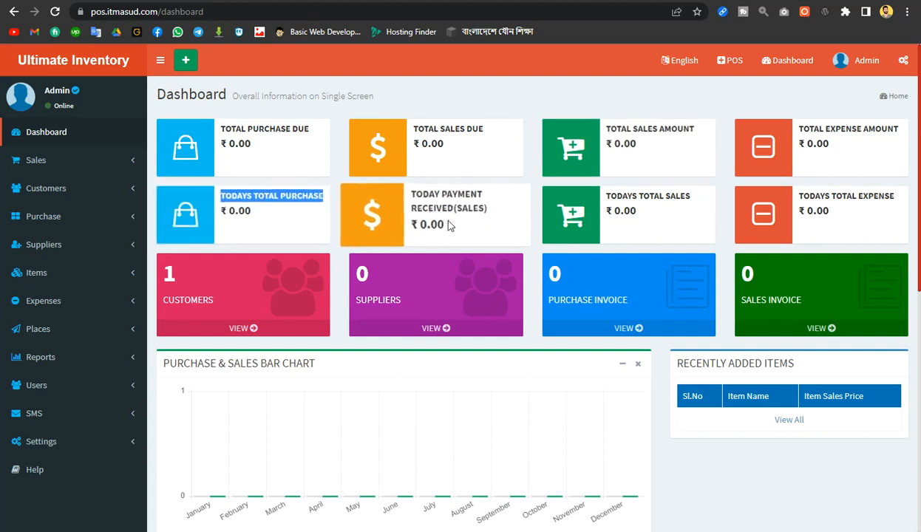
{"action": "left_click_drag", "start_coordinate": [409, 194], "coordinate": [459, 214]}
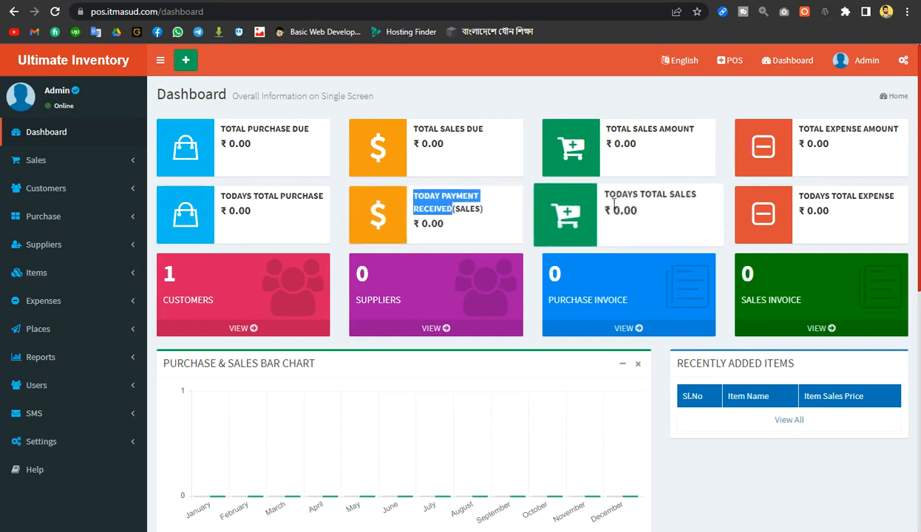
{"action": "left_click_drag", "start_coordinate": [602, 195], "coordinate": [693, 195]}
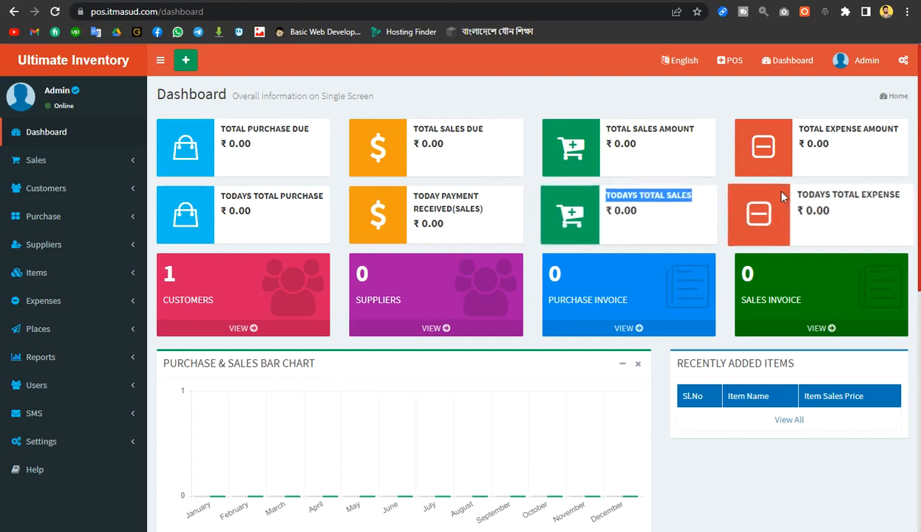
{"action": "left_click_drag", "start_coordinate": [798, 196], "coordinate": [906, 198]}
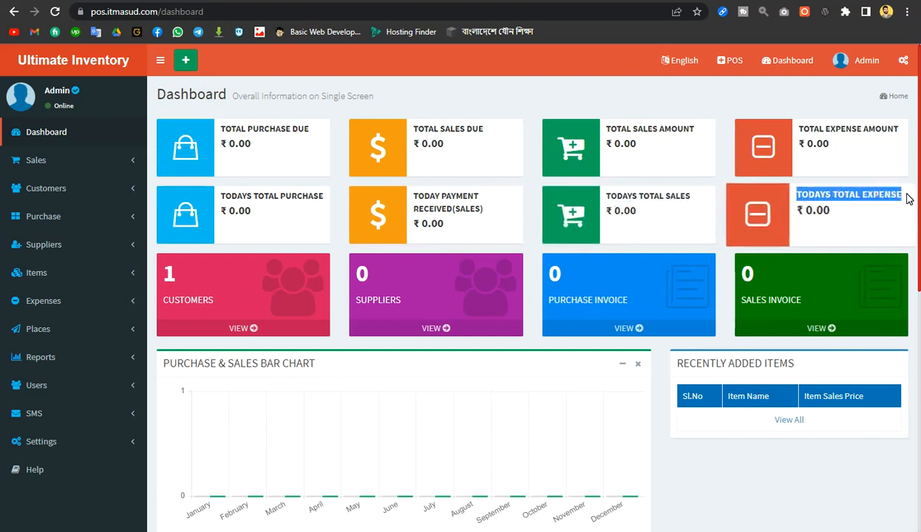
{"action": "scroll", "coordinate": [507, 279], "scroll_direction": "down", "scroll_amount": 2}
{"action": "scroll", "coordinate": [313, 315], "scroll_direction": "up", "scroll_amount": 1}
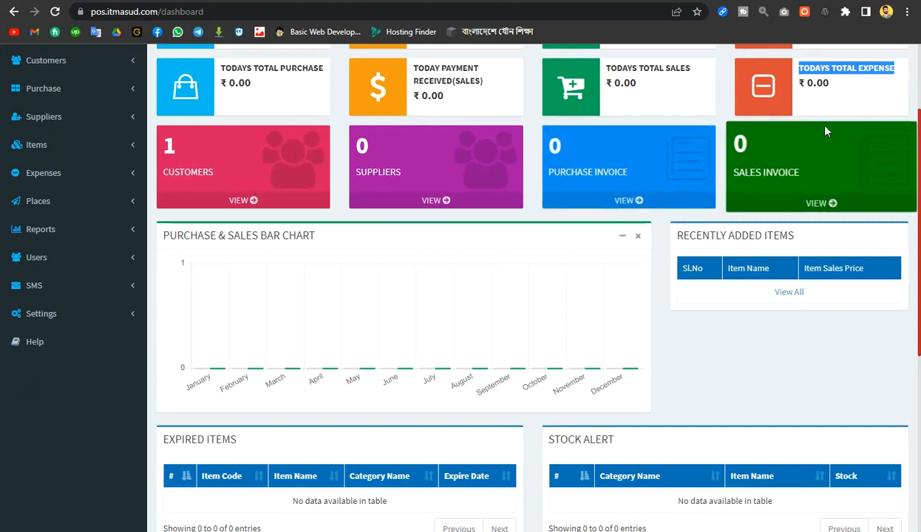
{"action": "scroll", "coordinate": [239, 269], "scroll_direction": "down", "scroll_amount": 3}
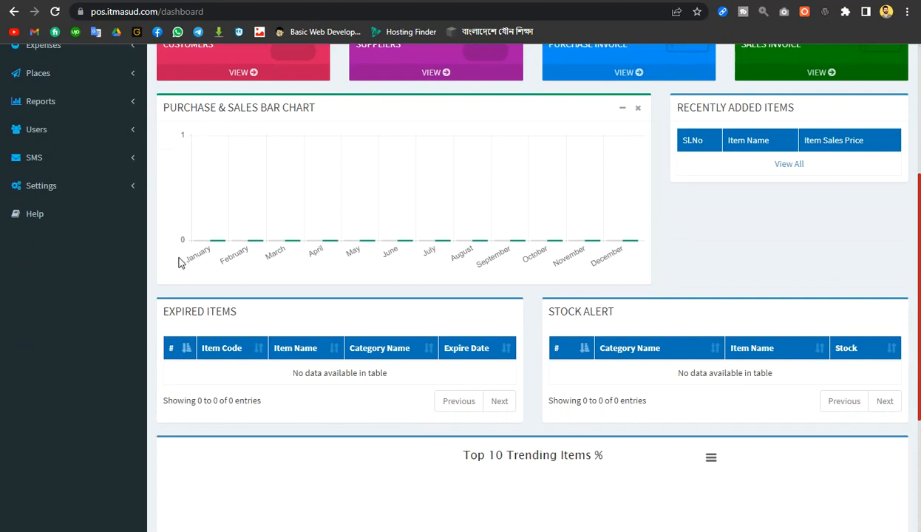
{"action": "scroll", "coordinate": [629, 273], "scroll_direction": "up", "scroll_amount": 1}
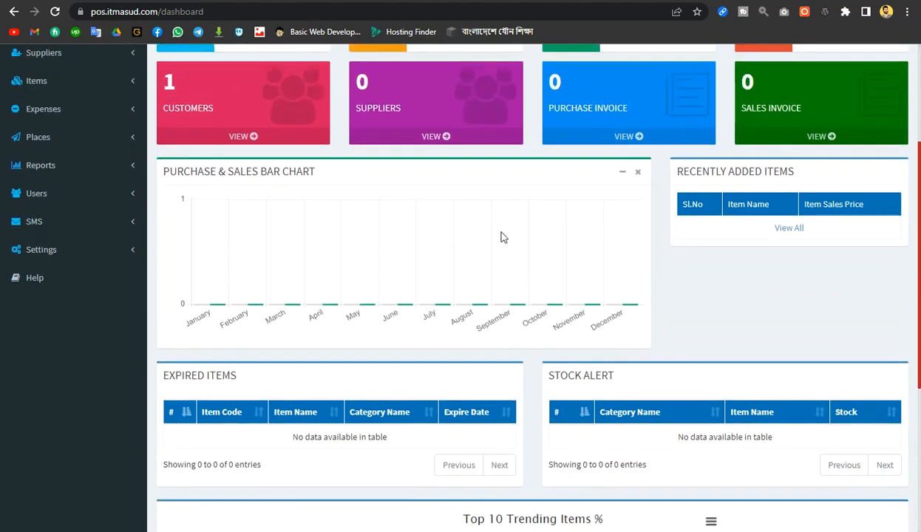
{"action": "left_click_drag", "start_coordinate": [684, 176], "coordinate": [795, 173]}
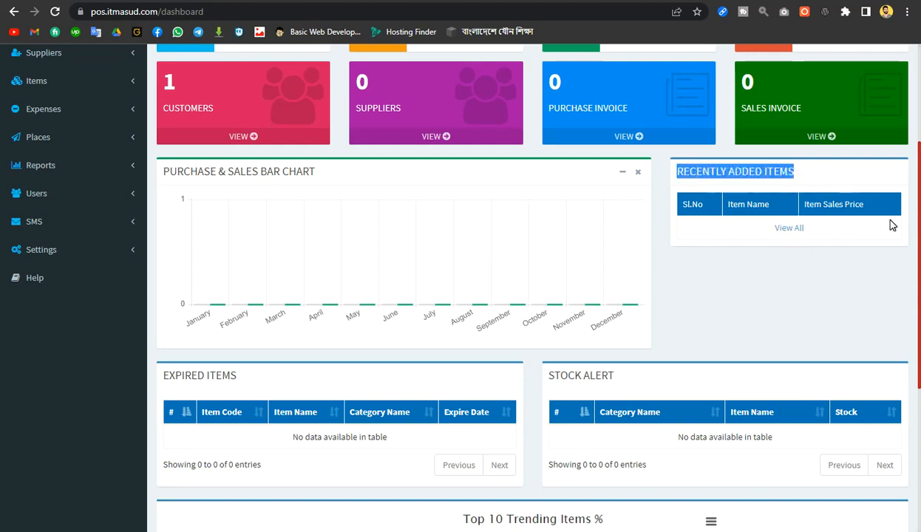
{"action": "scroll", "coordinate": [830, 262], "scroll_direction": "down", "scroll_amount": 3}
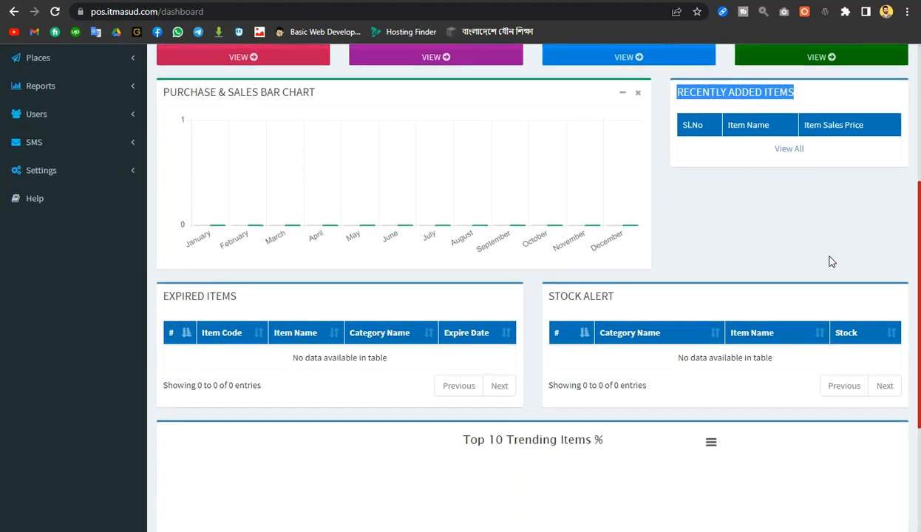
{"action": "left_click_drag", "start_coordinate": [159, 187], "coordinate": [245, 193]}
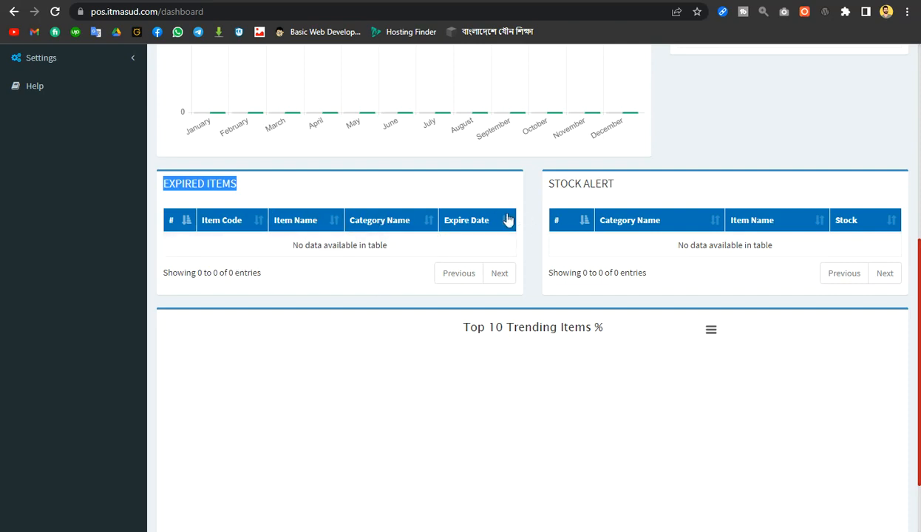
{"action": "left_click_drag", "start_coordinate": [548, 183], "coordinate": [617, 185]}
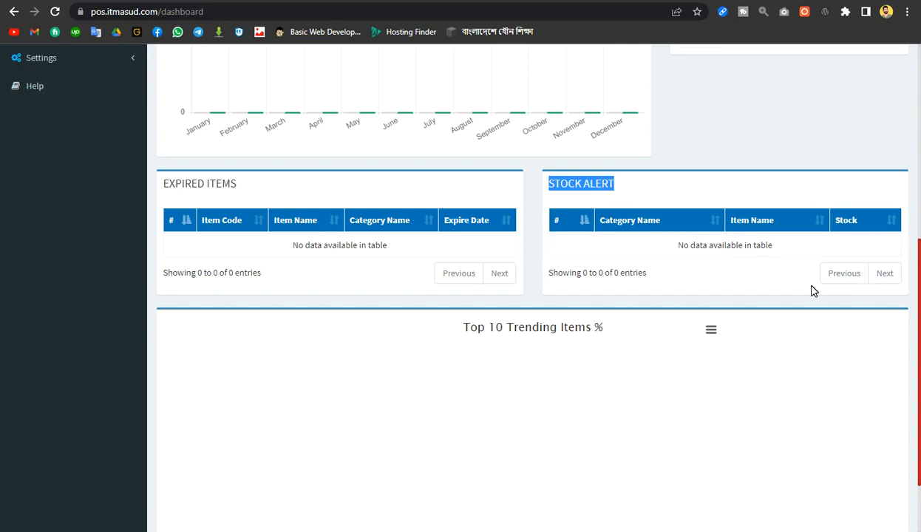
{"action": "scroll", "coordinate": [813, 291], "scroll_direction": "down", "scroll_amount": 2}
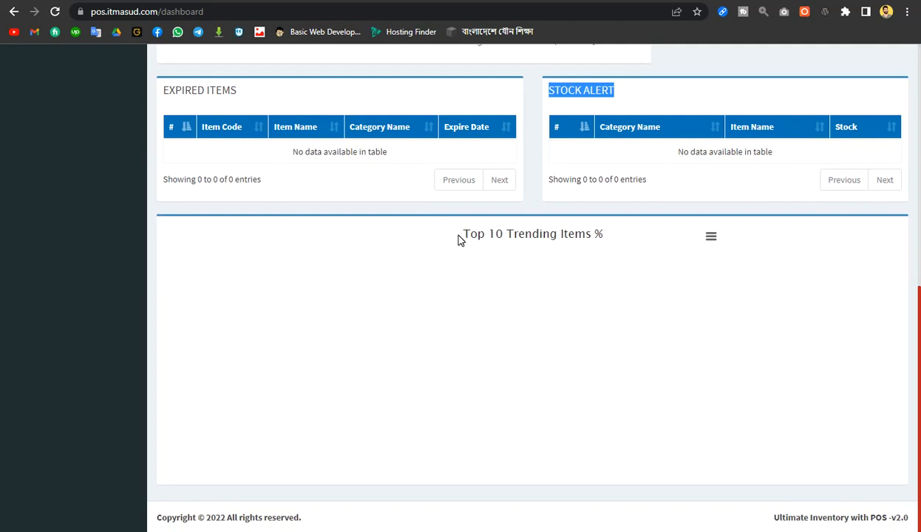
{"action": "left_click", "coordinate": [658, 286]}
{"action": "scroll", "coordinate": [908, 526], "scroll_direction": "up", "scroll_amount": 8}
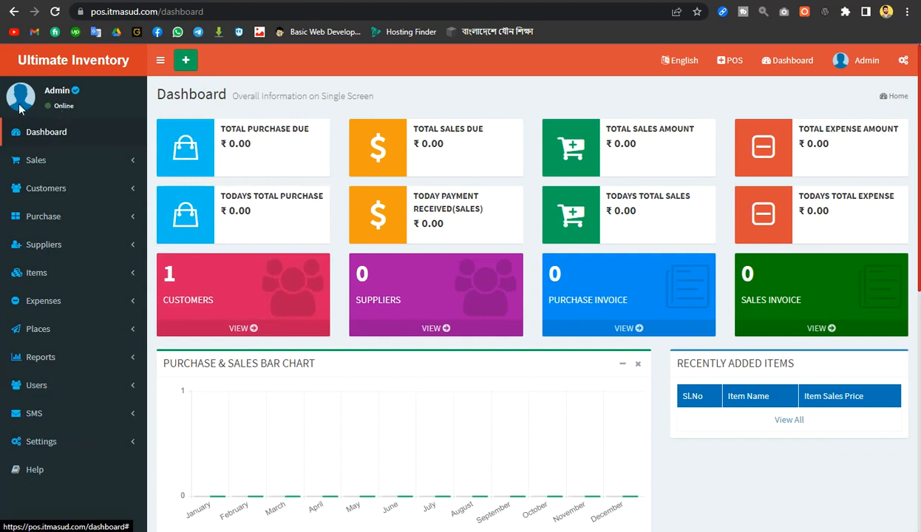
Expand the Settings group in the sidebar and go to Company Profile
{"action": "left_click", "coordinate": [65, 107]}
{"action": "left_click_drag", "start_coordinate": [45, 91], "coordinate": [72, 91]}
{"action": "left_click", "coordinate": [97, 93]}
{"action": "left_click", "coordinate": [87, 444]}
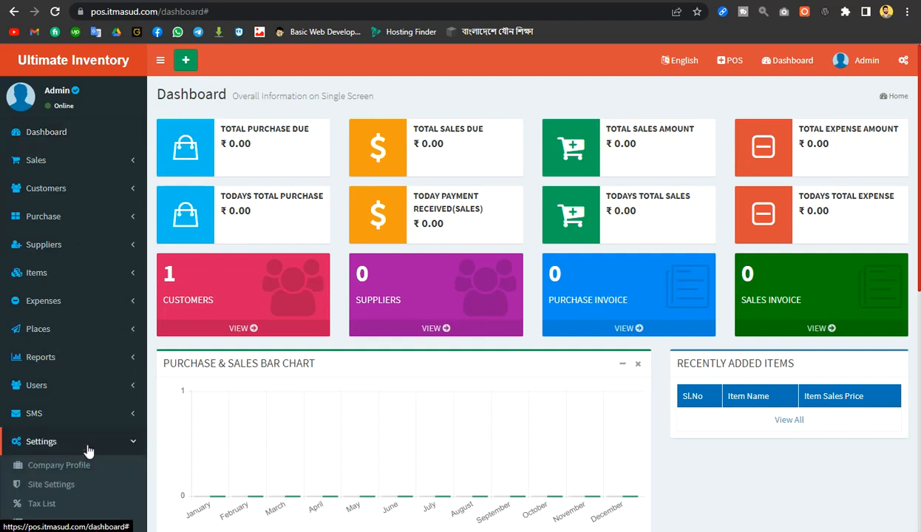
{"action": "scroll", "coordinate": [59, 481], "scroll_direction": "down", "scroll_amount": 3}
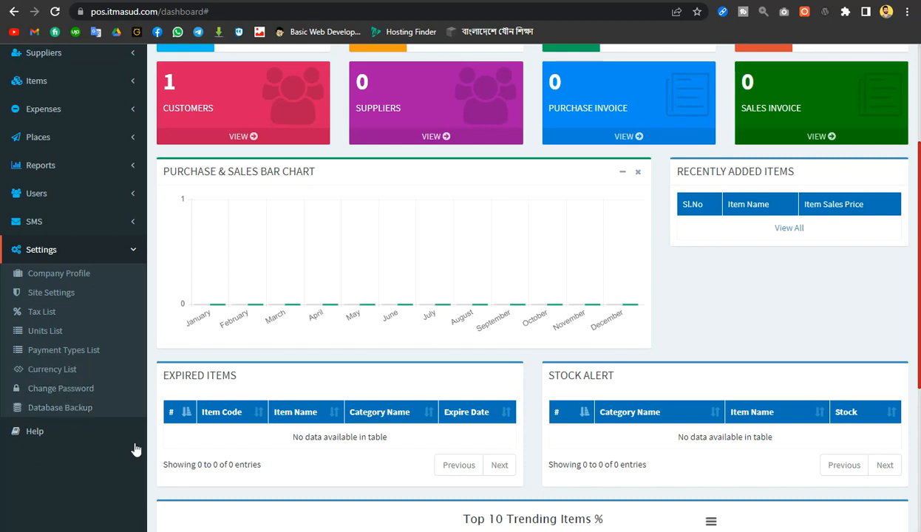
{"action": "left_click", "coordinate": [74, 277]}
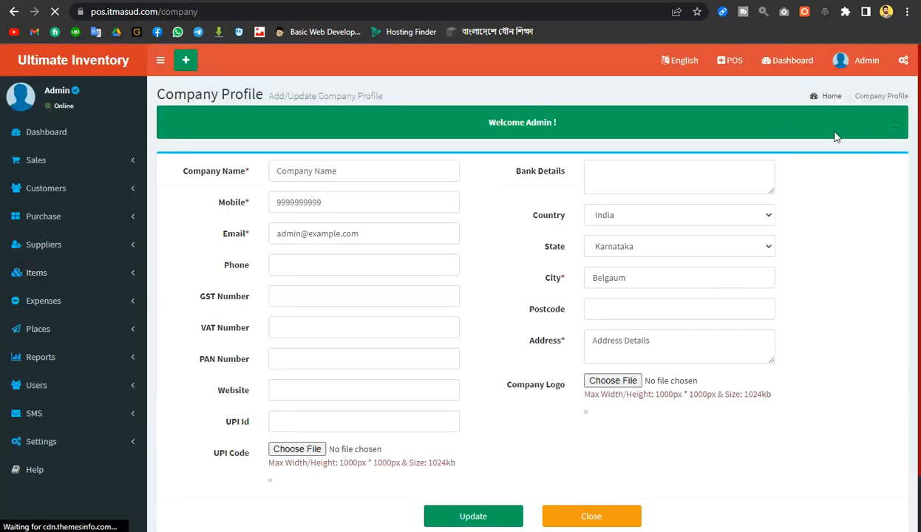
Dismiss the welcome banner and rename the company to 'IT Masud POS'
{"action": "left_click", "coordinate": [895, 126]}
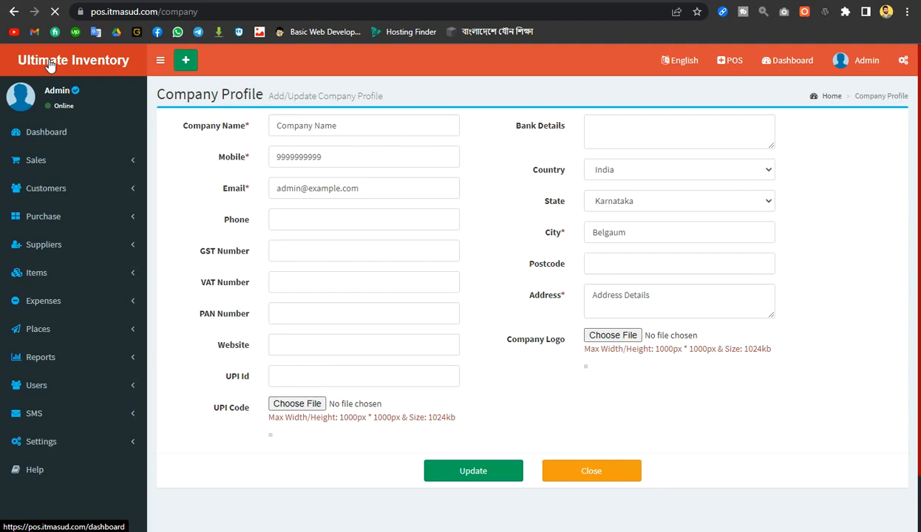
{"action": "left_click_drag", "start_coordinate": [360, 130], "coordinate": [261, 125]}
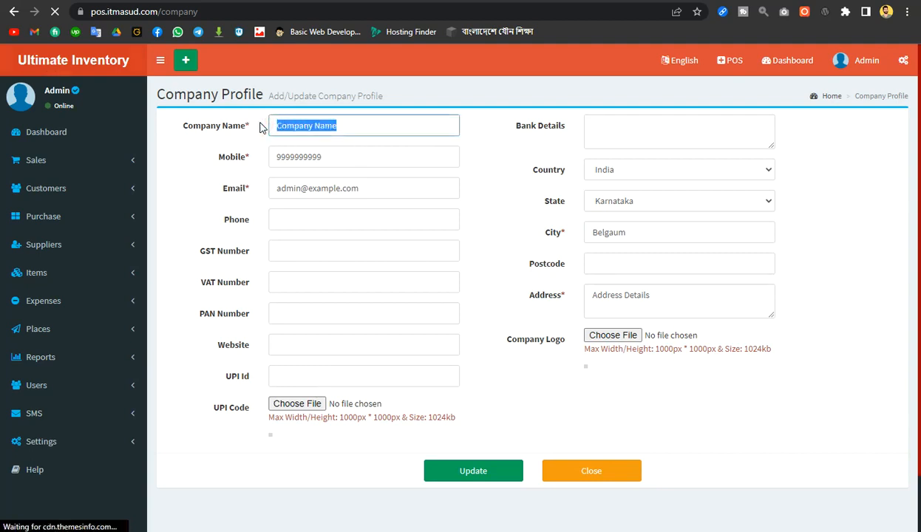
{"action": "type", "text": "Ba"}
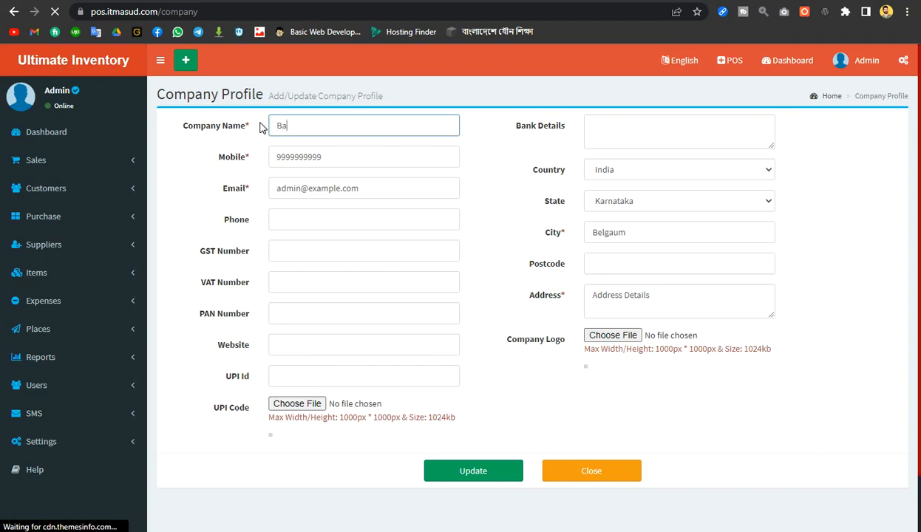
{"action": "type", "text": "be"}
{"action": "key", "text": "BackSpace"}
{"action": "key", "text": "BackSpace"}
{"action": "key", "text": "BackSpace"}
{"action": "type", "text": "IT Masud POS"}
Enter the company mobile number, autofilling e-mail, city and postcode
{"action": "key", "text": "Tab"}
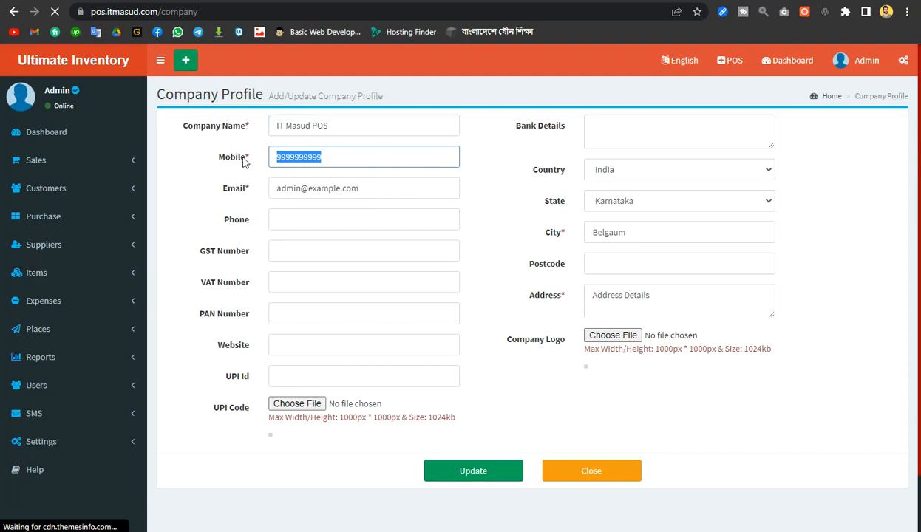
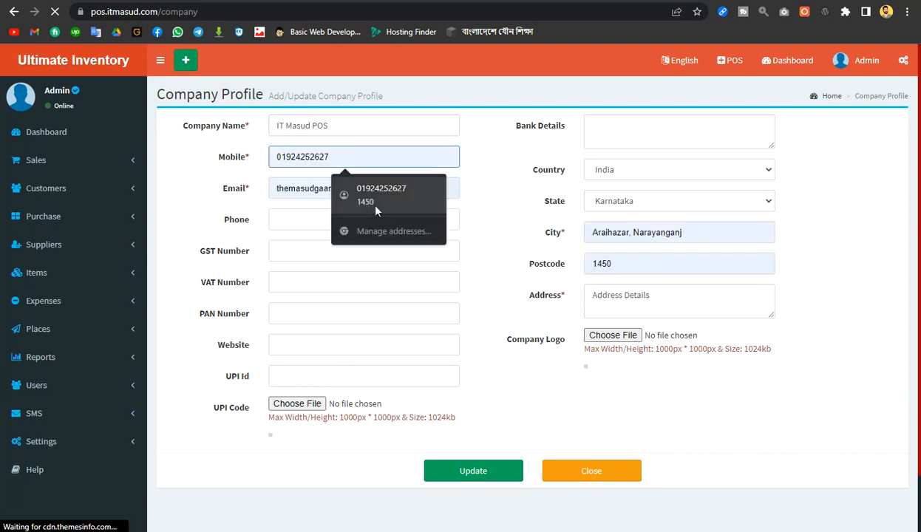
{"action": "left_click", "coordinate": [366, 194]}
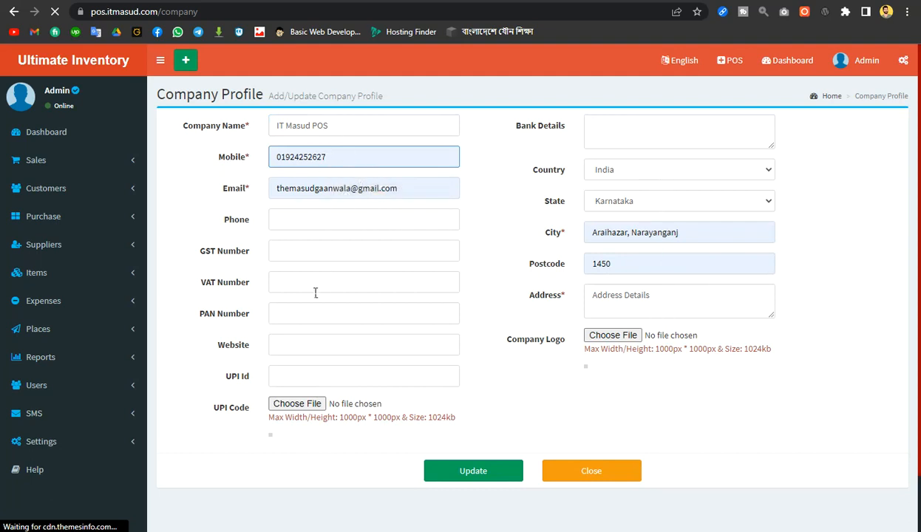
Set the company website to itmasud.com
{"action": "left_click", "coordinate": [301, 222]}
{"action": "left_click", "coordinate": [200, 219]}
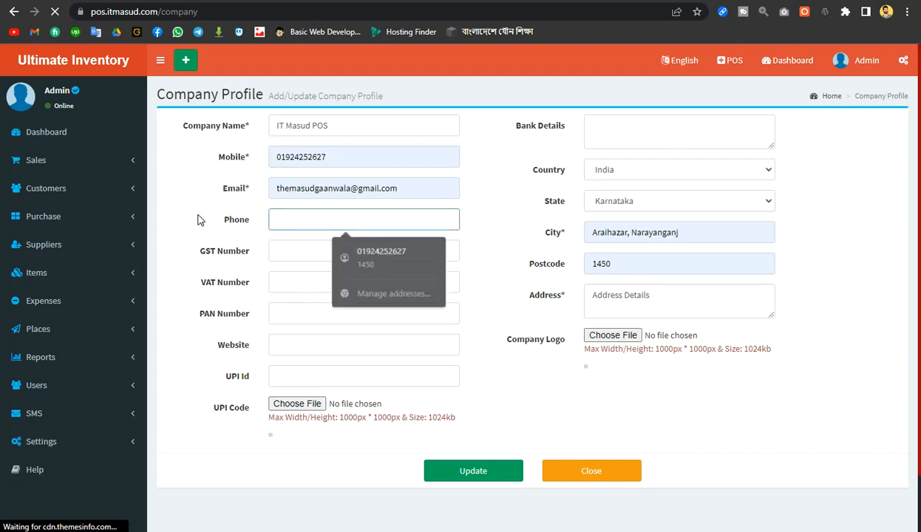
{"action": "left_click", "coordinate": [290, 255]}
{"action": "left_click", "coordinate": [292, 284]}
{"action": "left_click", "coordinate": [288, 314]}
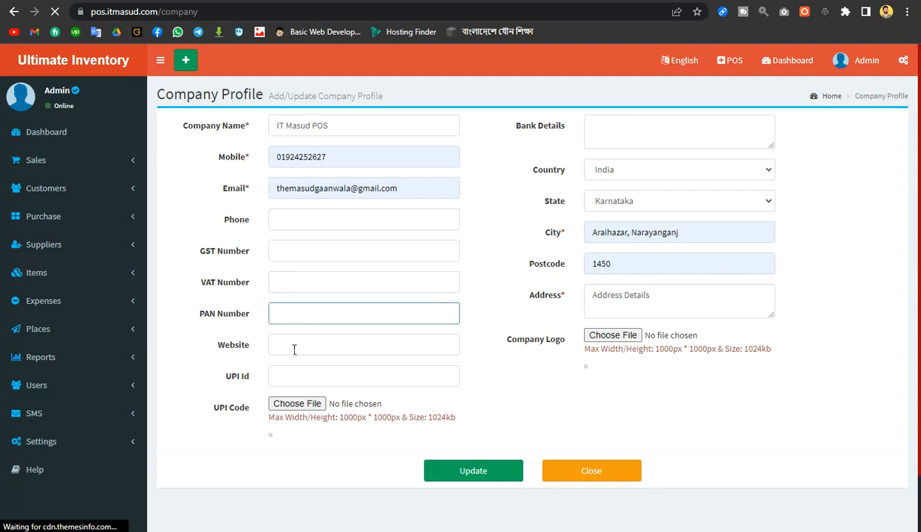
{"action": "left_click", "coordinate": [294, 349]}
{"action": "type", "text": "itmasud.com"}
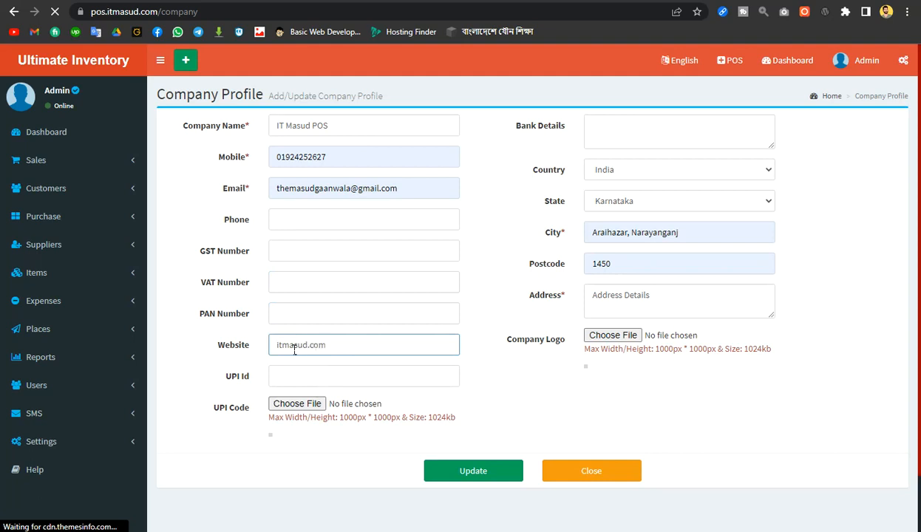
{"action": "left_click", "coordinate": [190, 377]}
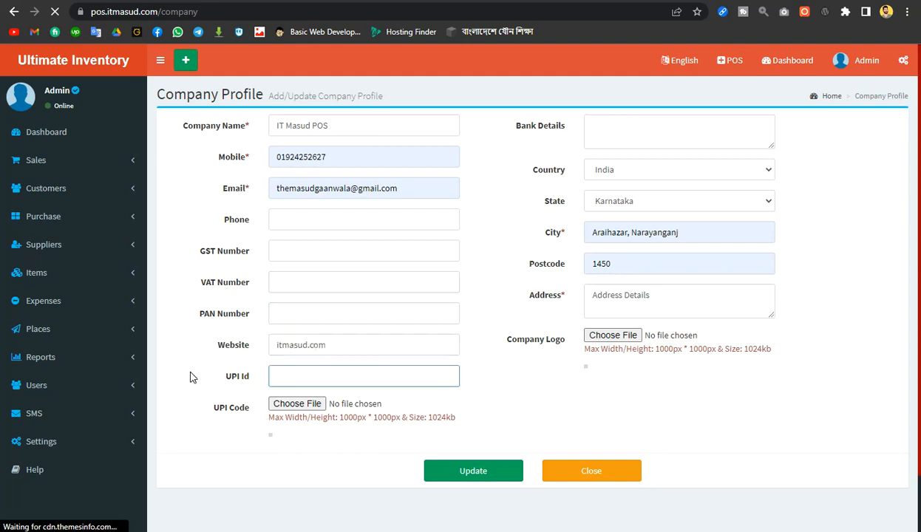
Enter 'Sonali Bank' as the company's bank details
{"action": "scroll", "coordinate": [190, 377], "scroll_direction": "down", "scroll_amount": 1}
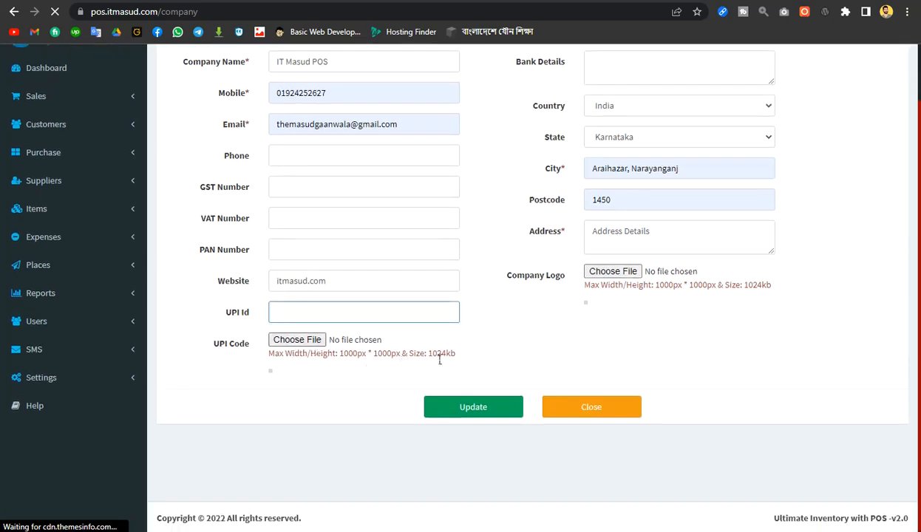
{"action": "scroll", "coordinate": [343, 386], "scroll_direction": "up", "scroll_amount": 1}
{"action": "left_click", "coordinate": [629, 138]}
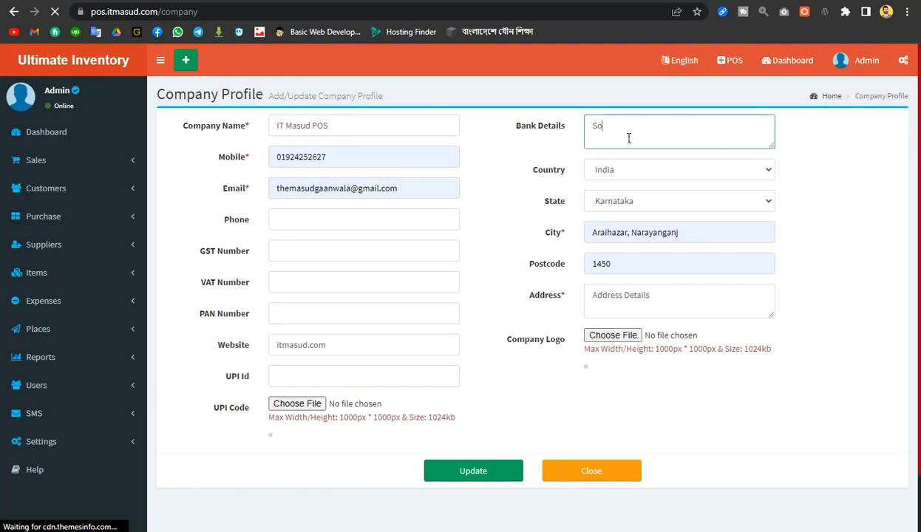
{"action": "type", "text": "i Bank"}
Choose USA as the country and Maharashtra as the state
{"action": "left_click", "coordinate": [669, 169]}
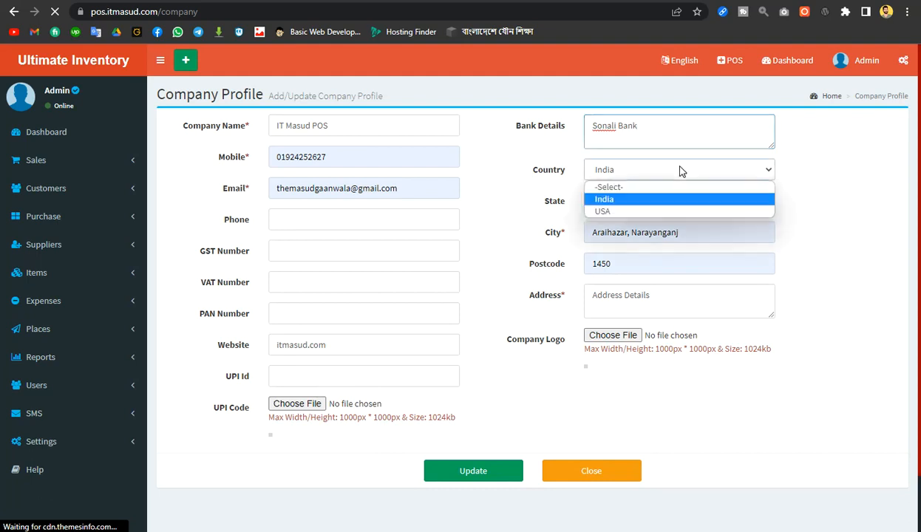
{"action": "left_click", "coordinate": [628, 214]}
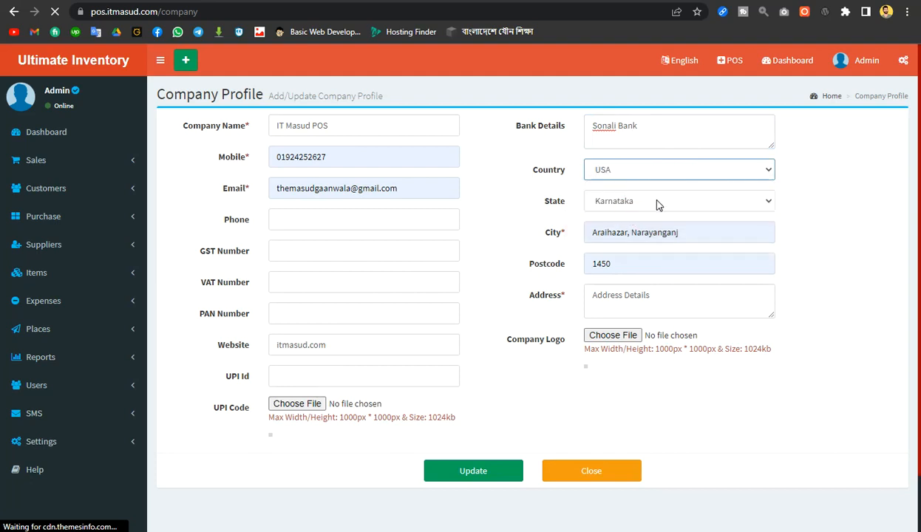
{"action": "left_click", "coordinate": [657, 200]}
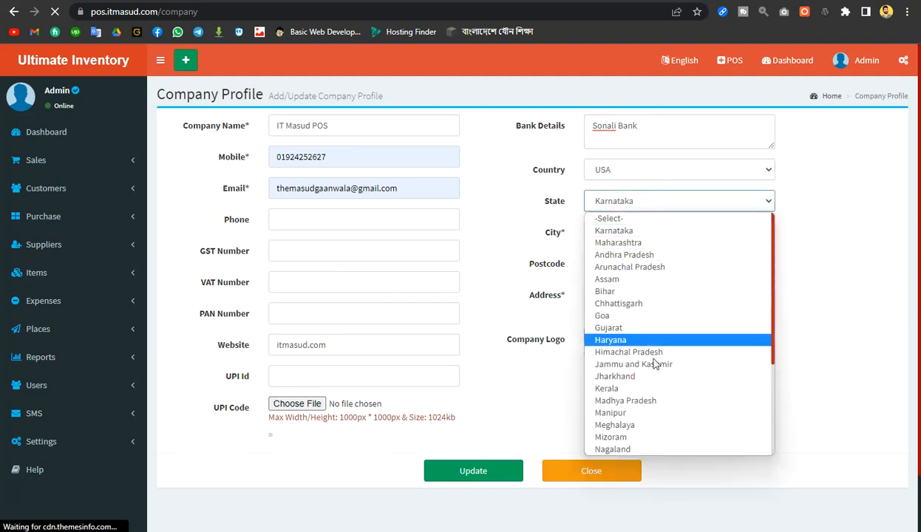
{"action": "scroll", "coordinate": [654, 370], "scroll_direction": "down", "scroll_amount": 3}
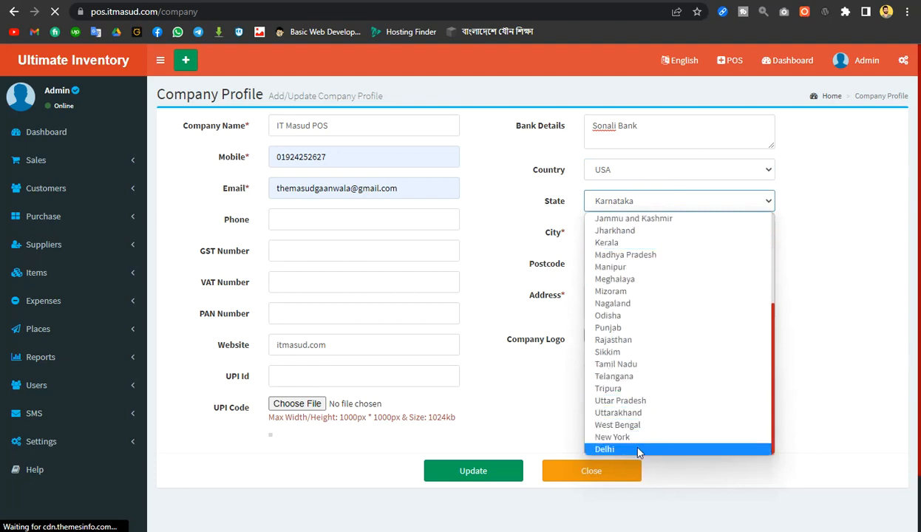
{"action": "scroll", "coordinate": [640, 451], "scroll_direction": "up", "scroll_amount": 3}
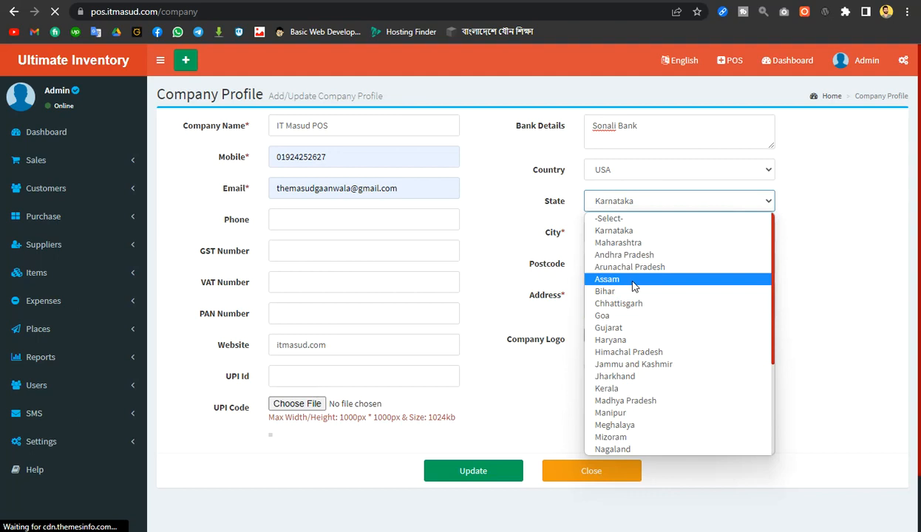
{"action": "left_click", "coordinate": [638, 244]}
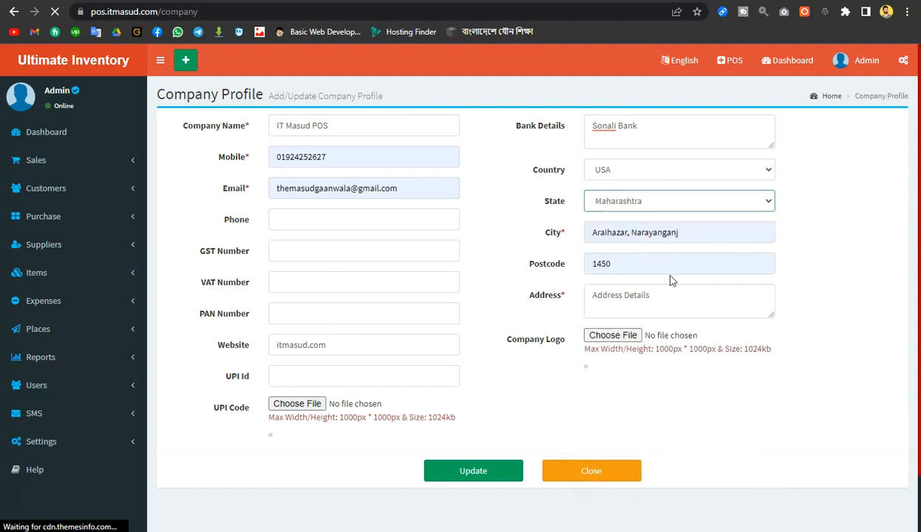
Select the city and postcode values and close the postcode suggestions
{"action": "left_click", "coordinate": [676, 233]}
{"action": "left_click_drag", "start_coordinate": [691, 237], "coordinate": [498, 237]}
{"action": "left_click_drag", "start_coordinate": [612, 264], "coordinate": [570, 266]}
{"action": "left_click", "coordinate": [510, 251]}
{"action": "left_click", "coordinate": [498, 267]}
Clear the stray text out of the company Address box
{"action": "left_click", "coordinate": [609, 300]}
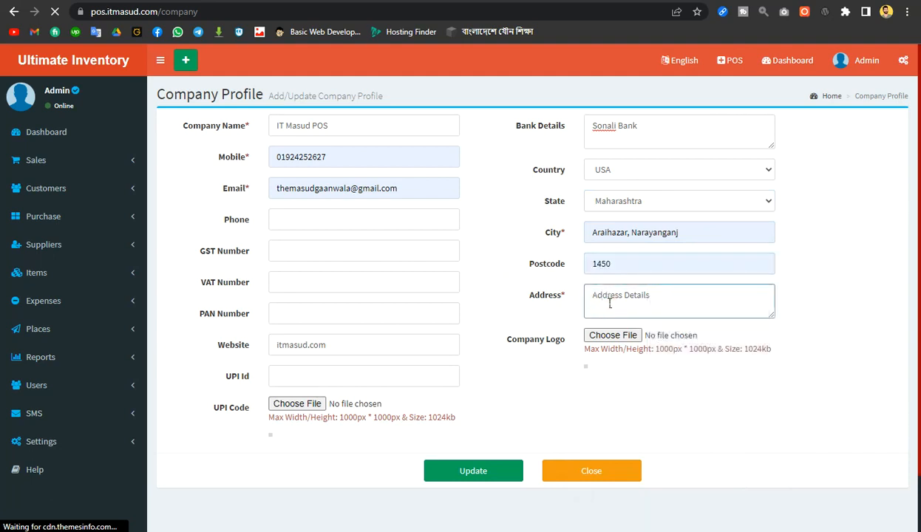
{"action": "type", "text": "A"}
{"action": "key", "text": "BackSpace"}
{"action": "key", "text": "BackSpace"}
{"action": "left_click_drag", "start_coordinate": [649, 295], "coordinate": [592, 299]}
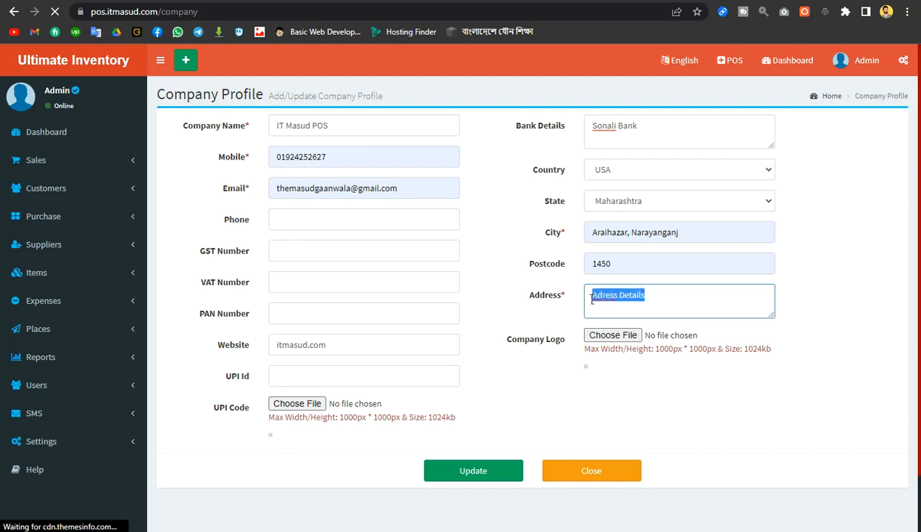
{"action": "key", "text": "BackSpace"}
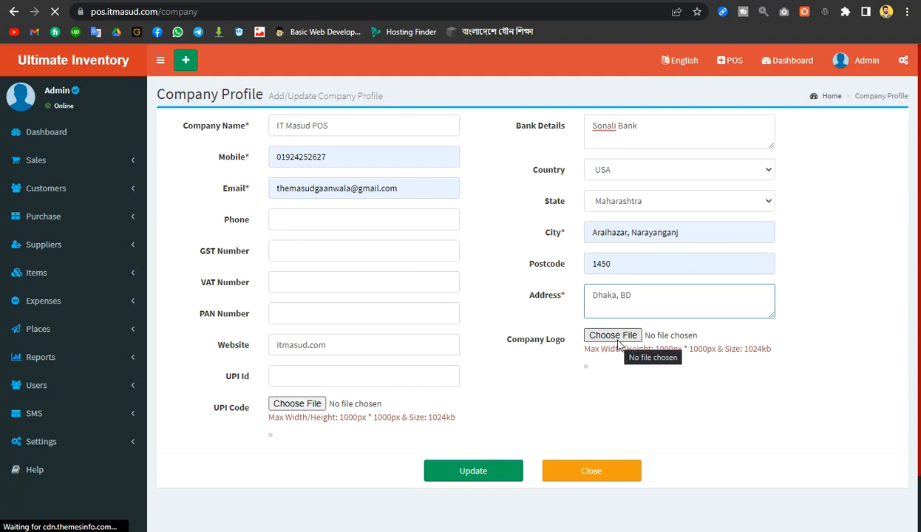
Upload Untitled design (1).png from Downloads as the company logo
{"action": "left_click", "coordinate": [618, 339]}
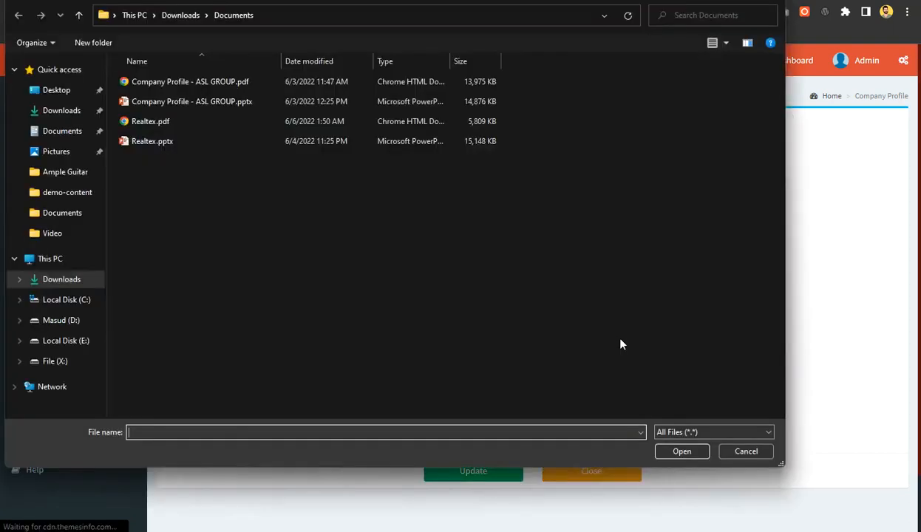
{"action": "left_click", "coordinate": [60, 113]}
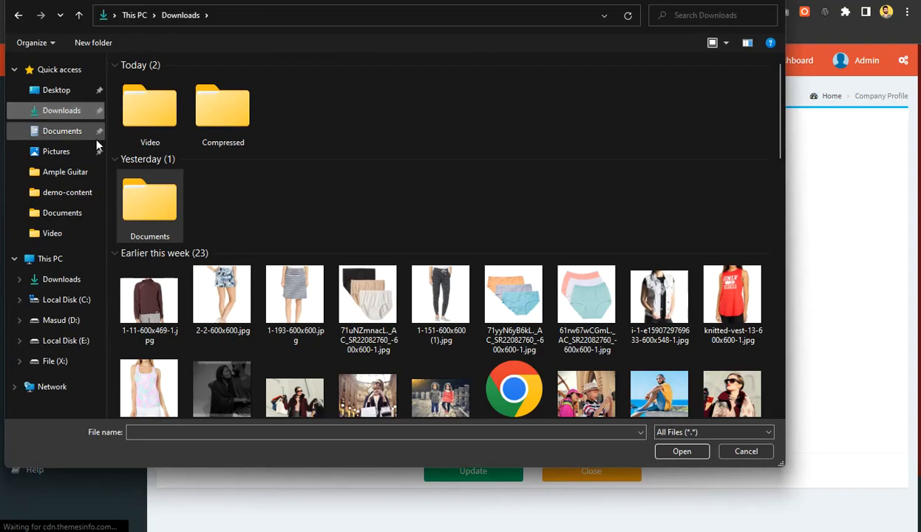
{"action": "left_click_drag", "start_coordinate": [782, 90], "coordinate": [779, 376]}
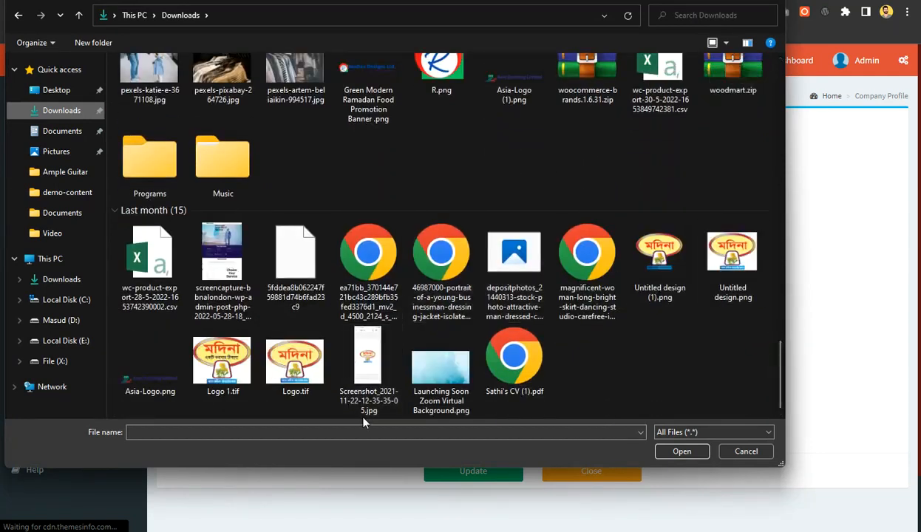
{"action": "left_click", "coordinate": [660, 292]}
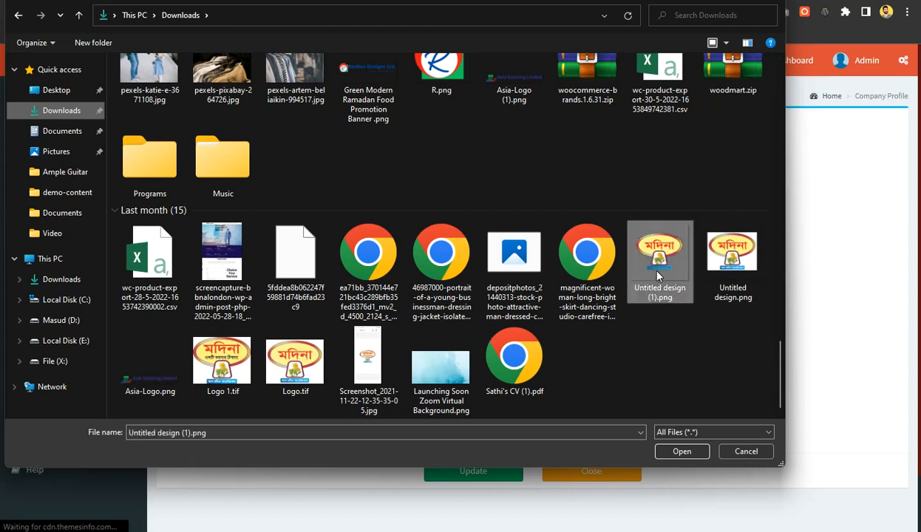
{"action": "left_click", "coordinate": [669, 451]}
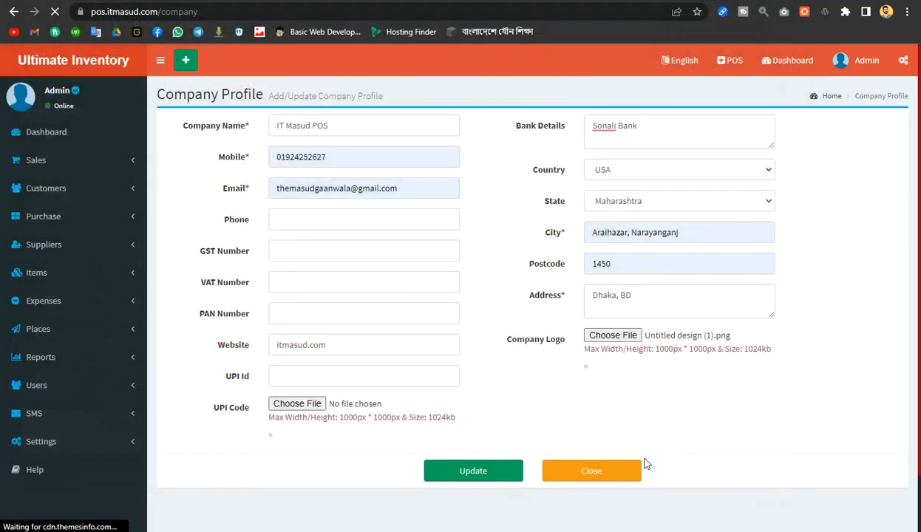
Highlight the 1024kb logo size limit and review the company profile page
{"action": "left_click_drag", "start_coordinate": [744, 348], "coordinate": [761, 349]}
{"action": "left_click", "coordinate": [742, 380]}
{"action": "scroll", "coordinate": [640, 415], "scroll_direction": "down", "scroll_amount": 1}
{"action": "scroll", "coordinate": [640, 415], "scroll_direction": "up", "scroll_amount": 1}
{"action": "scroll", "coordinate": [609, 356], "scroll_direction": "down", "scroll_amount": 2}
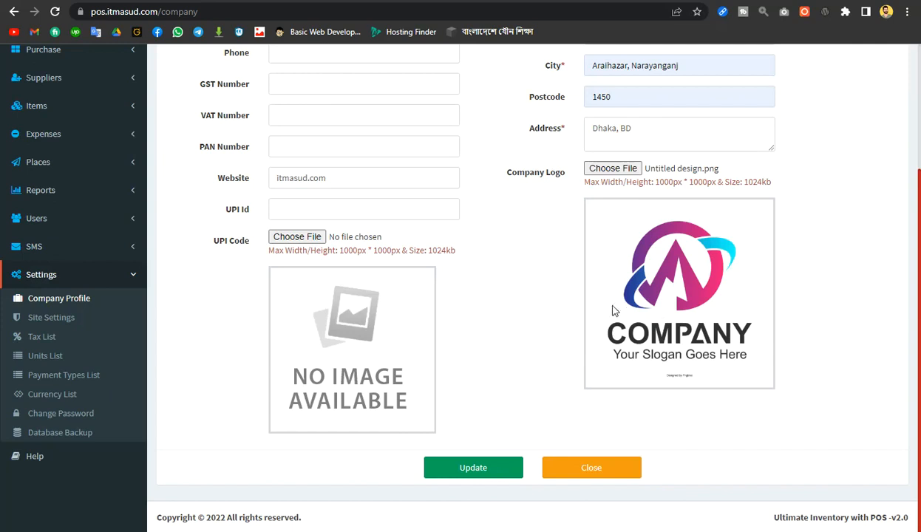
{"action": "scroll", "coordinate": [606, 304], "scroll_direction": "up", "scroll_amount": 2}
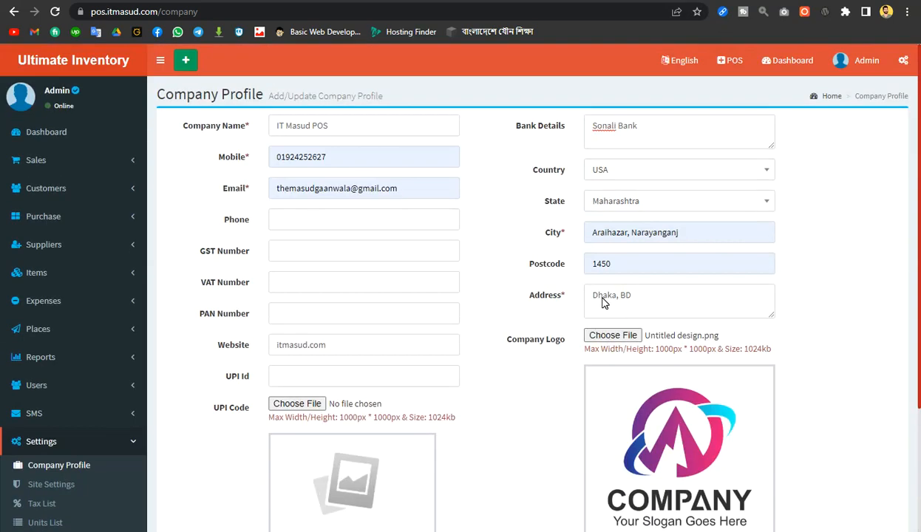
Go to the dashboard and look over its contents
{"action": "left_click", "coordinate": [54, 69]}
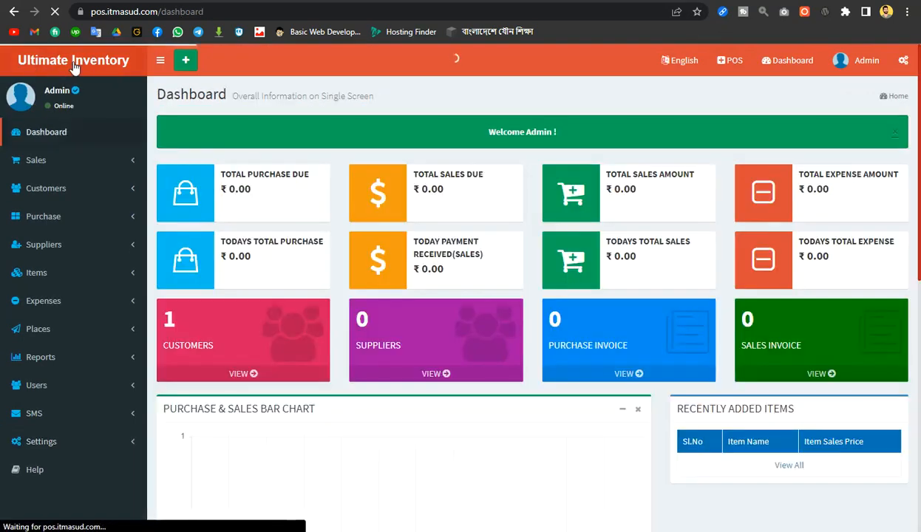
{"action": "scroll", "coordinate": [878, 341], "scroll_direction": "down", "scroll_amount": 5}
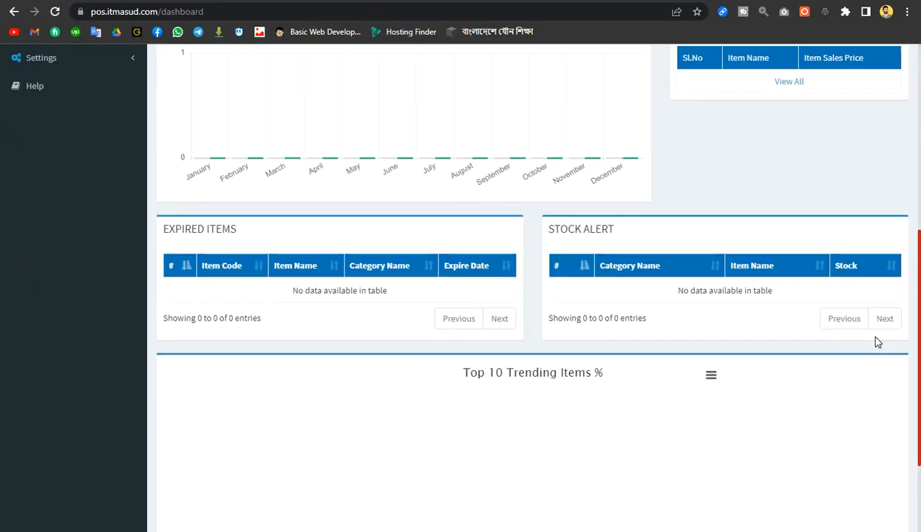
{"action": "scroll", "coordinate": [877, 341], "scroll_direction": "down", "scroll_amount": 2}
{"action": "scroll", "coordinate": [877, 342], "scroll_direction": "up", "scroll_amount": 8}
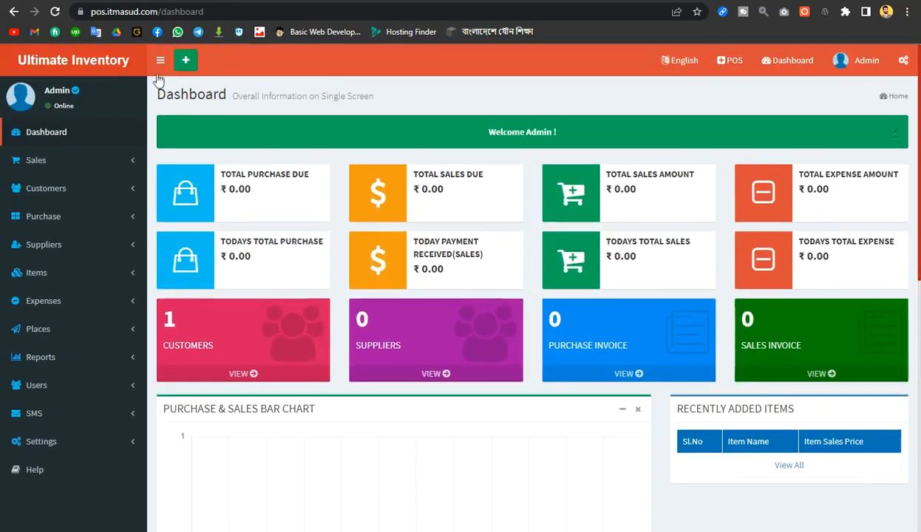
Reopen Settings > Company Profile to check the saved details and logo
{"action": "left_click", "coordinate": [94, 441]}
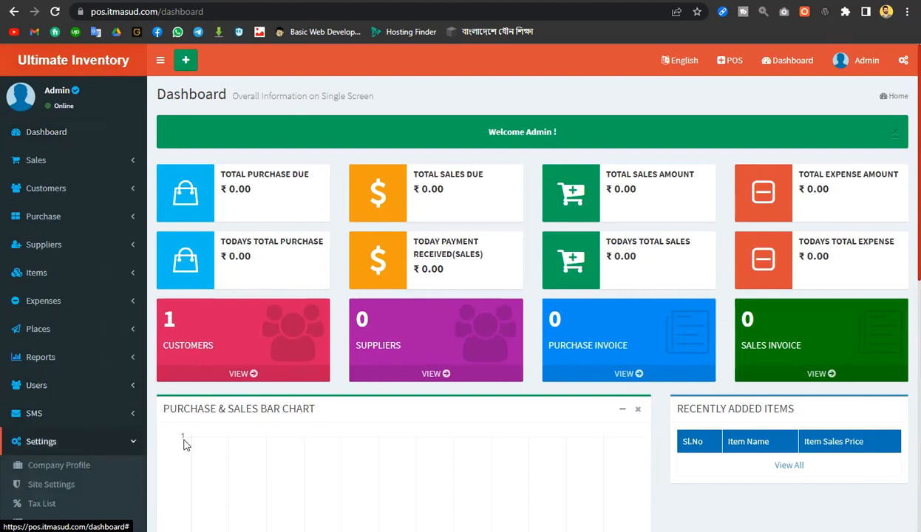
{"action": "scroll", "coordinate": [184, 436], "scroll_direction": "down", "scroll_amount": 2}
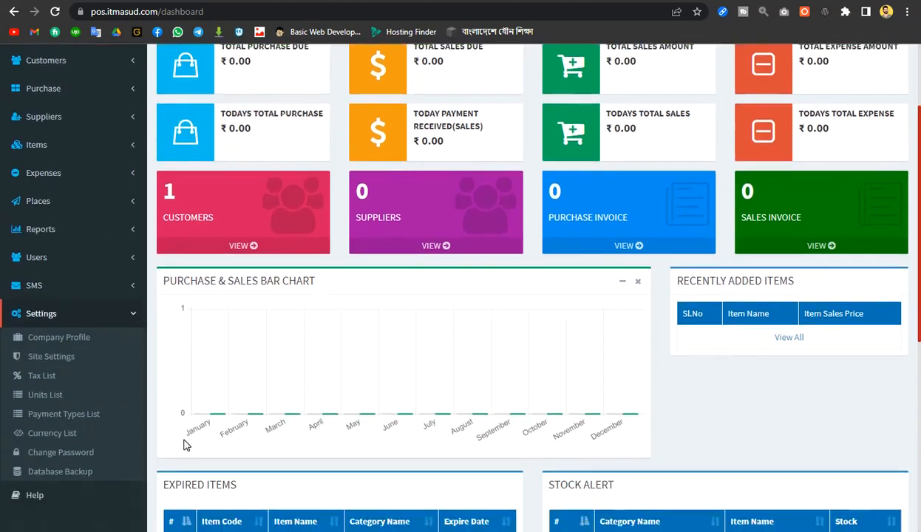
{"action": "scroll", "coordinate": [79, 342], "scroll_direction": "down", "scroll_amount": 1}
{"action": "left_click", "coordinate": [77, 340]}
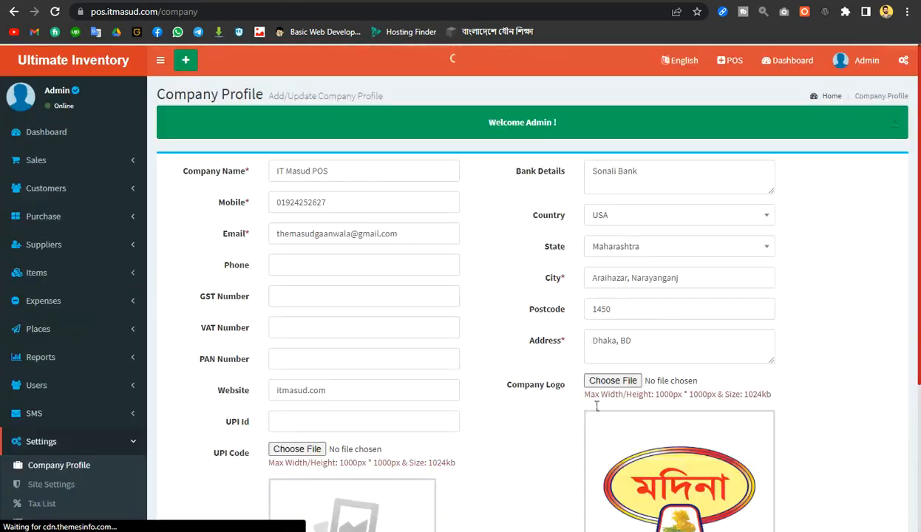
{"action": "scroll", "coordinate": [656, 279], "scroll_direction": "down", "scroll_amount": 3}
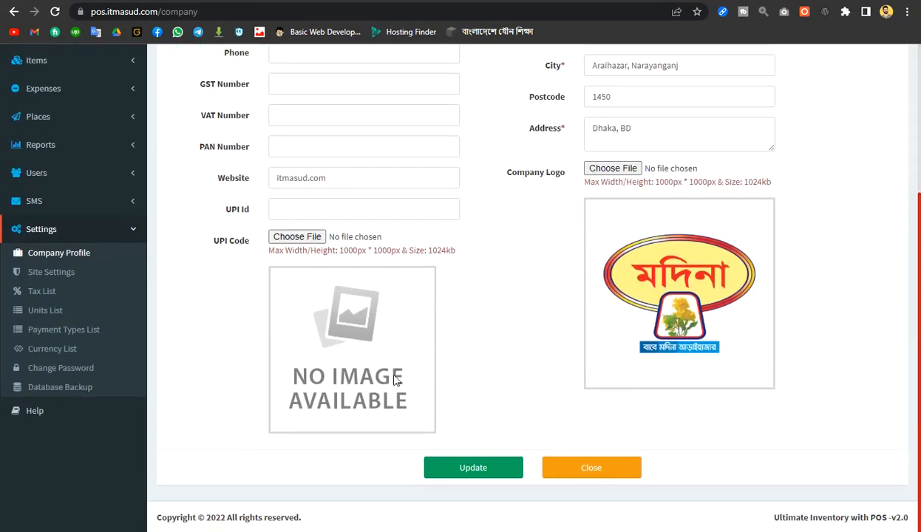
{"action": "scroll", "coordinate": [181, 235], "scroll_direction": "up", "scroll_amount": 3}
{"action": "scroll", "coordinate": [46, 379], "scroll_direction": "down", "scroll_amount": 3}
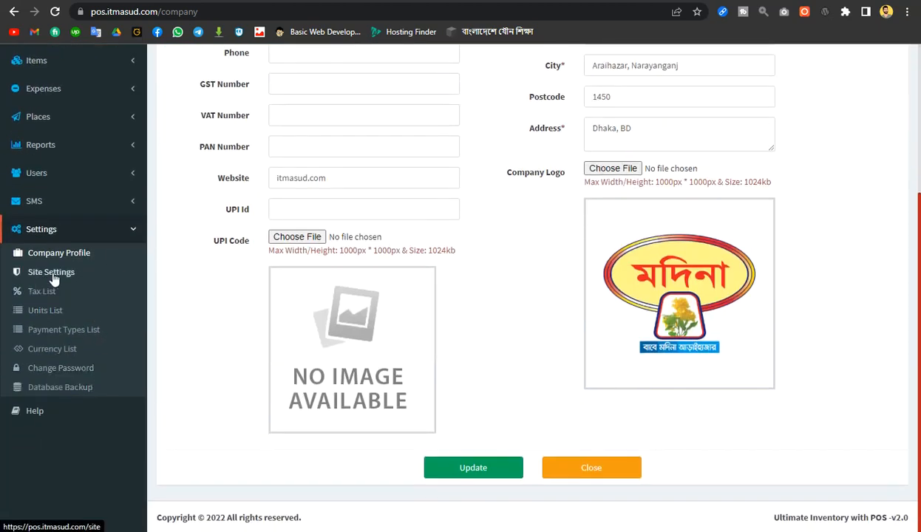
In Site Settings, change the site name to 'IT MASUD POS'
{"action": "left_click", "coordinate": [49, 273]}
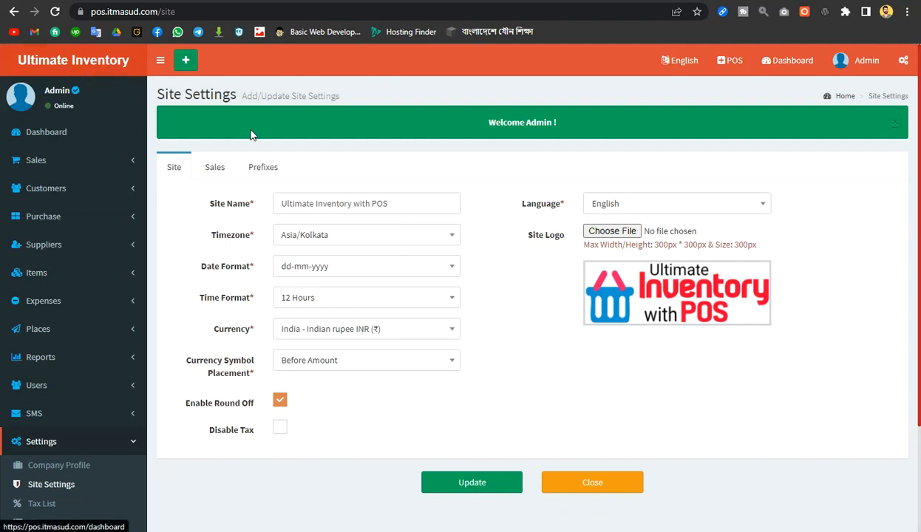
{"action": "left_click_drag", "start_coordinate": [372, 204], "coordinate": [267, 203]}
{"action": "key", "text": "BackSpace"}
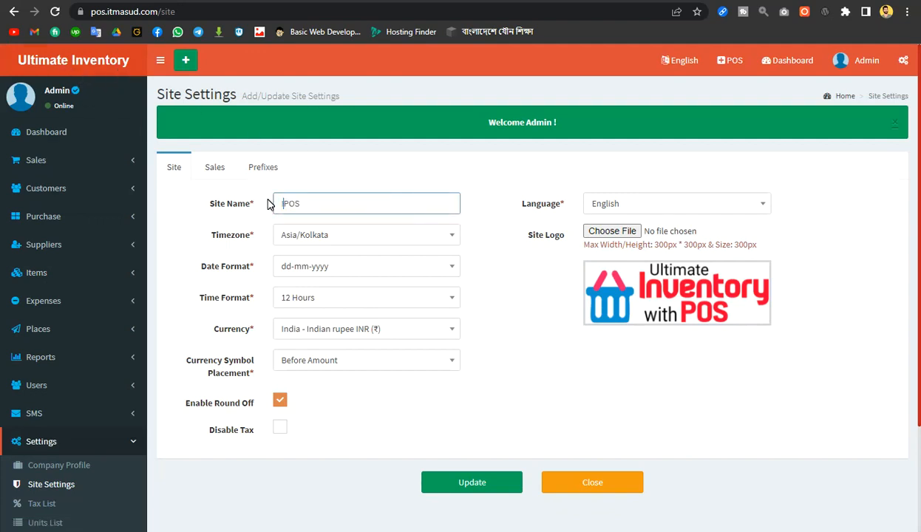
{"action": "type", "text": "IT MASD"}
{"action": "key", "text": "BackSpace"}
{"action": "type", "text": "UD"}
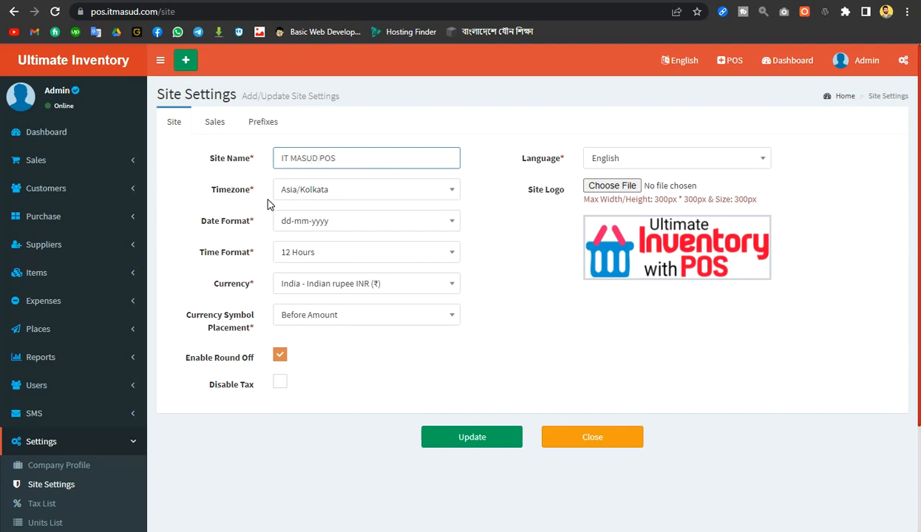
{"action": "left_click", "coordinate": [364, 191]}
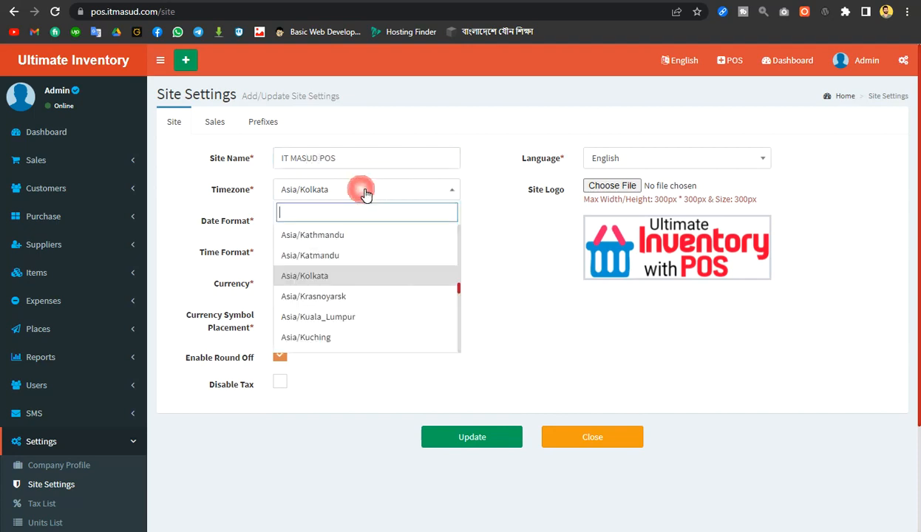
Pick Asia/Dhaka in place of Asia/Kolkata from the timezone list
{"action": "left_click", "coordinate": [301, 206]}
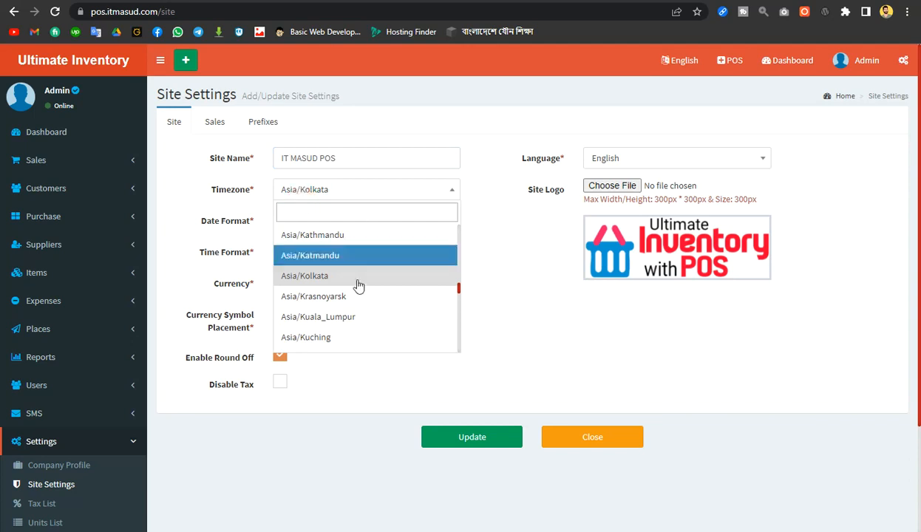
{"action": "scroll", "coordinate": [351, 299], "scroll_direction": "down", "scroll_amount": 10}
{"action": "scroll", "coordinate": [350, 303], "scroll_direction": "down", "scroll_amount": 15}
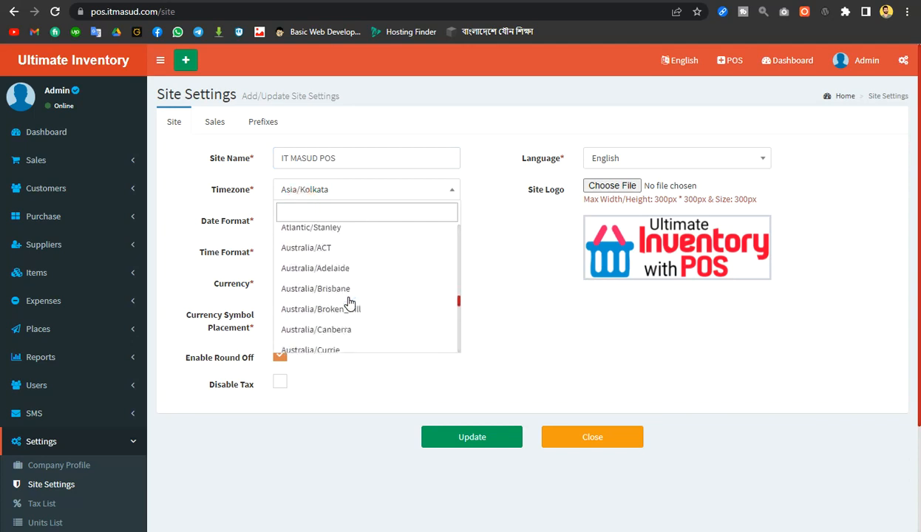
{"action": "scroll", "coordinate": [349, 304], "scroll_direction": "down", "scroll_amount": 8}
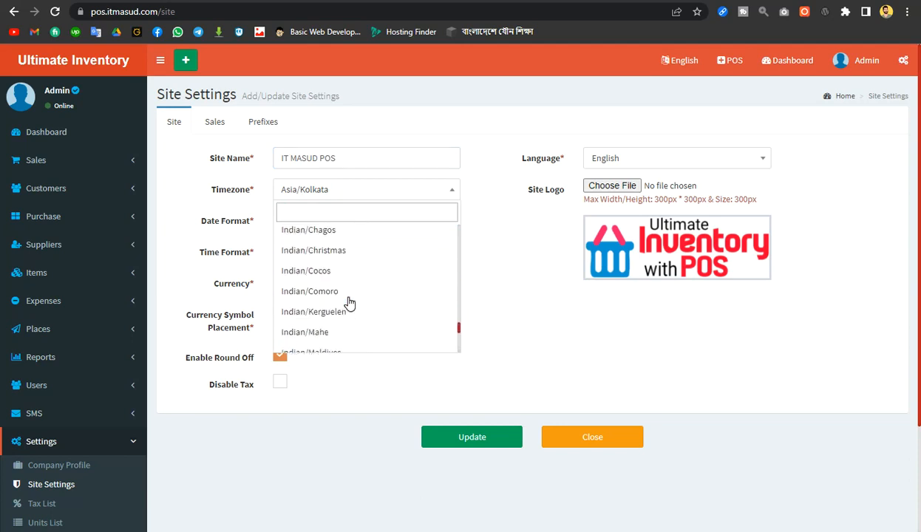
{"action": "scroll", "coordinate": [350, 303], "scroll_direction": "down", "scroll_amount": 3}
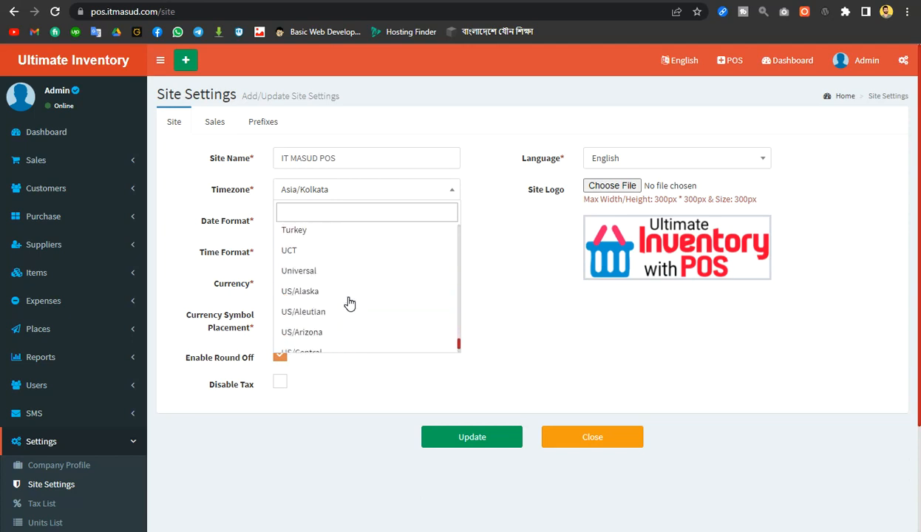
{"action": "scroll", "coordinate": [382, 266], "scroll_direction": "down", "scroll_amount": 1}
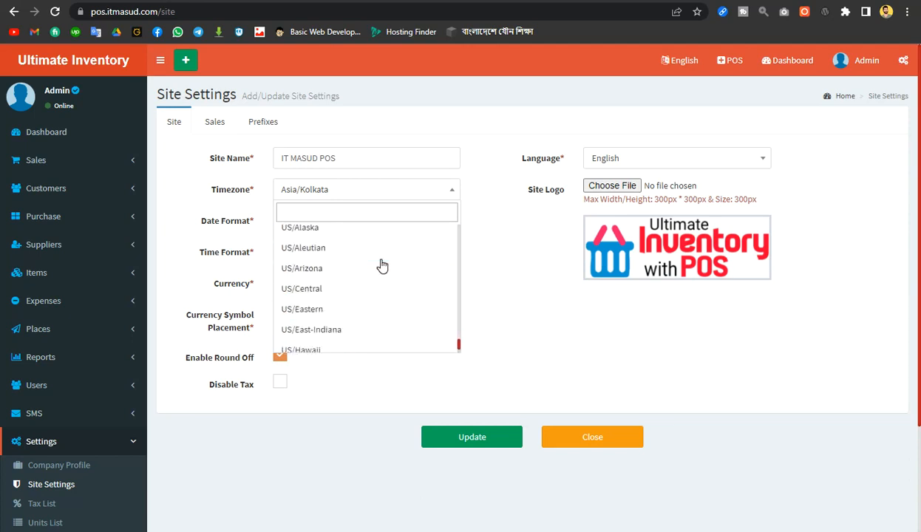
{"action": "scroll", "coordinate": [382, 266], "scroll_direction": "up", "scroll_amount": 8}
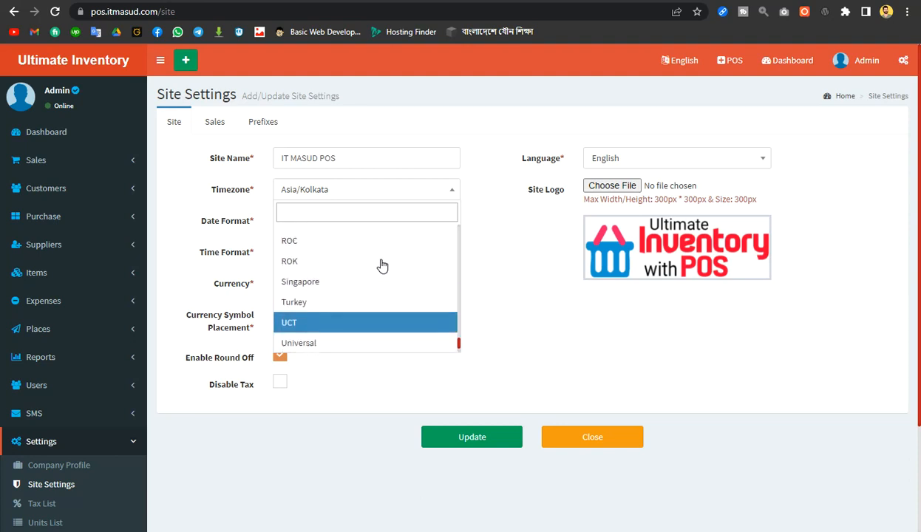
{"action": "scroll", "coordinate": [382, 266], "scroll_direction": "up", "scroll_amount": 3}
{"action": "scroll", "coordinate": [382, 266], "scroll_direction": "up", "scroll_amount": 10}
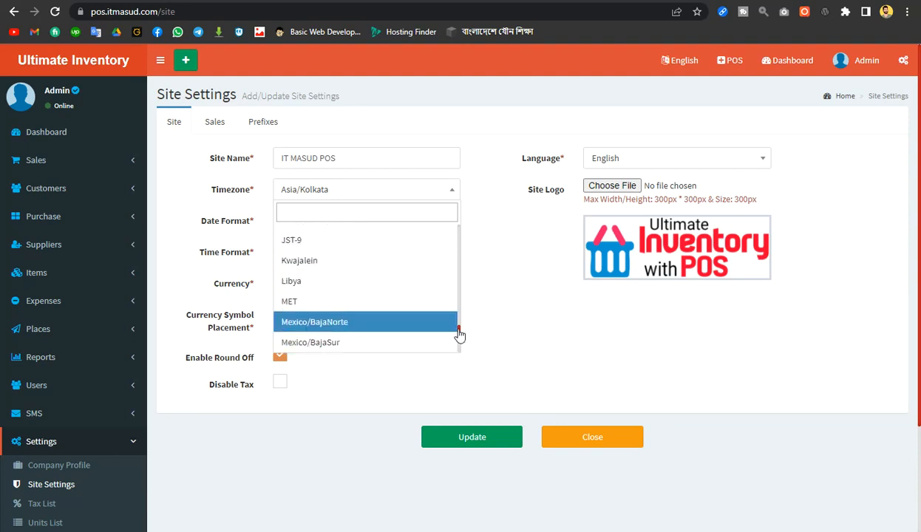
{"action": "left_click_drag", "start_coordinate": [459, 333], "coordinate": [459, 285]}
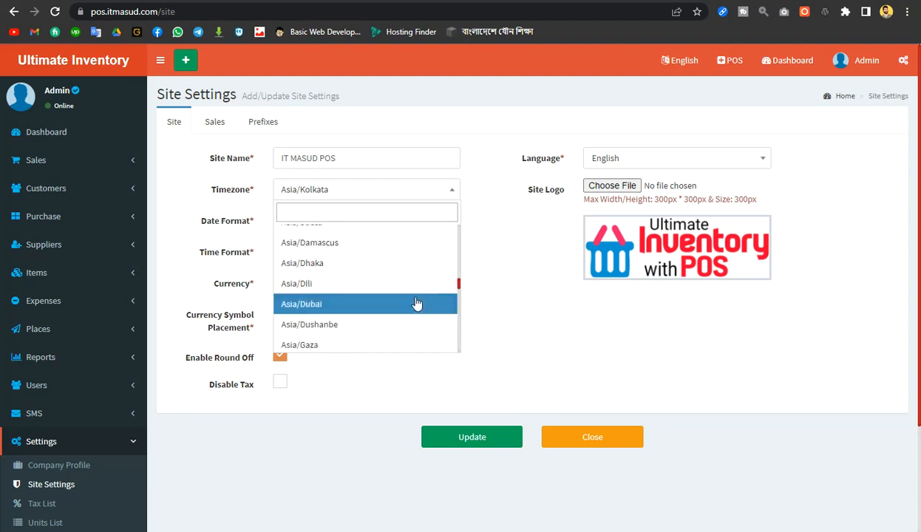
{"action": "left_click", "coordinate": [361, 264]}
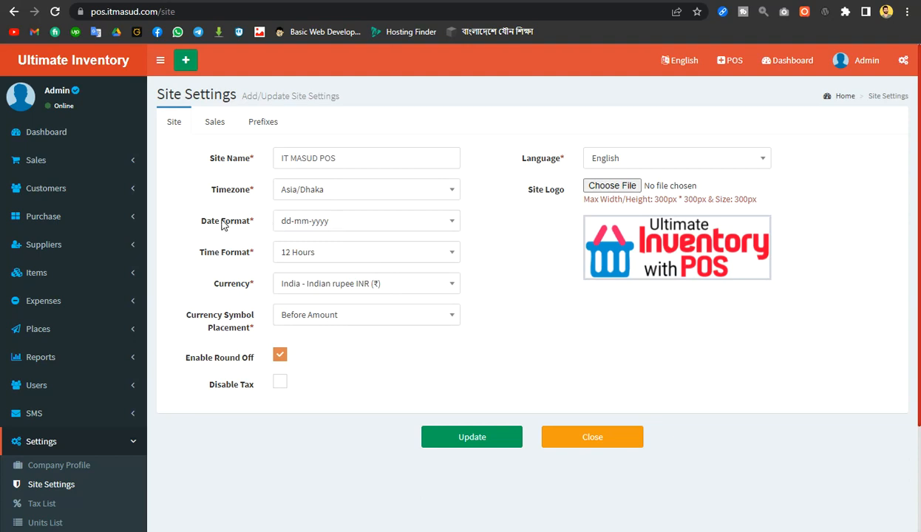
Keep dd-mm-yyyy as the date format and 12 Hours as the time format
{"action": "left_click", "coordinate": [334, 227]}
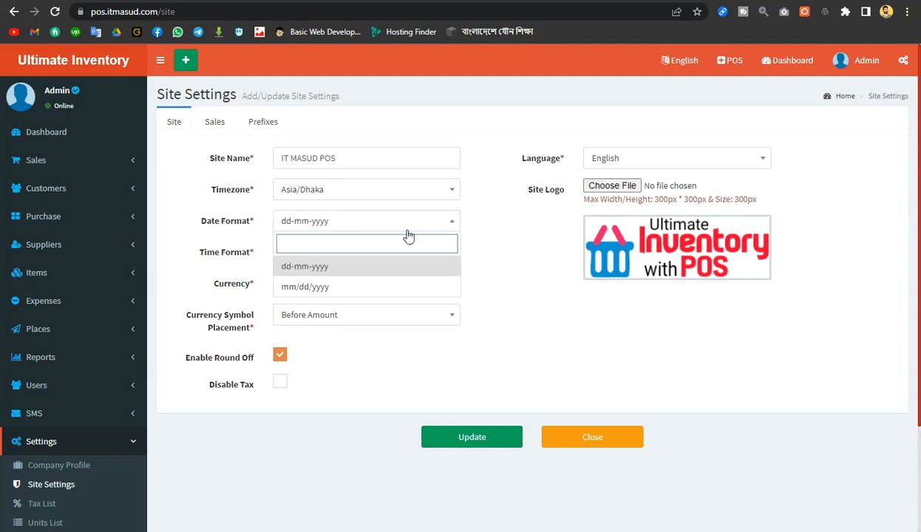
{"action": "left_click", "coordinate": [482, 259]}
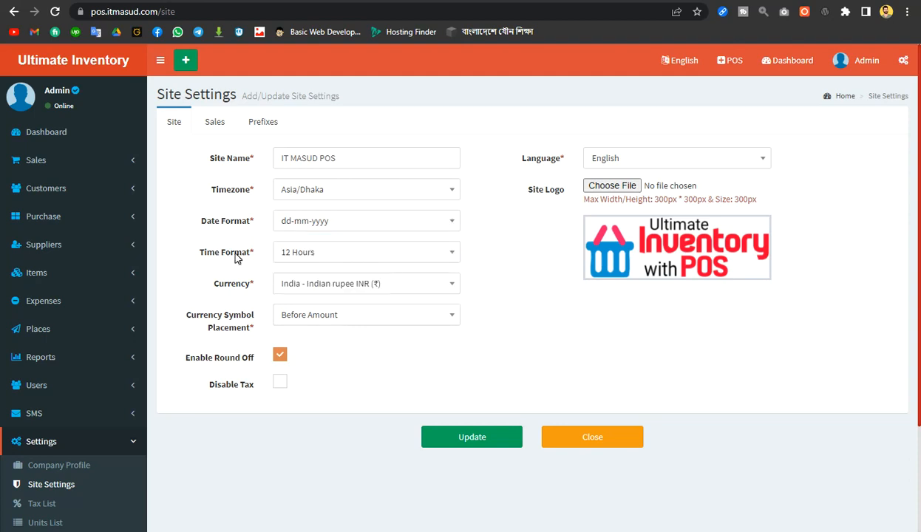
{"action": "left_click", "coordinate": [349, 258]}
{"action": "left_click", "coordinate": [349, 257]}
Search 'ta' and set the currency to Bangladesh - Bangladeshi taka (BDT)
{"action": "left_click", "coordinate": [382, 284]}
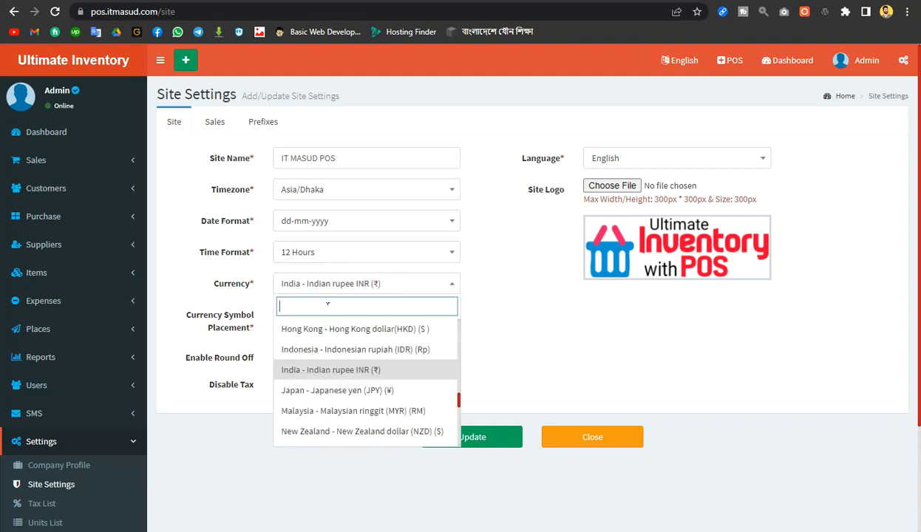
{"action": "type", "text": "ta"}
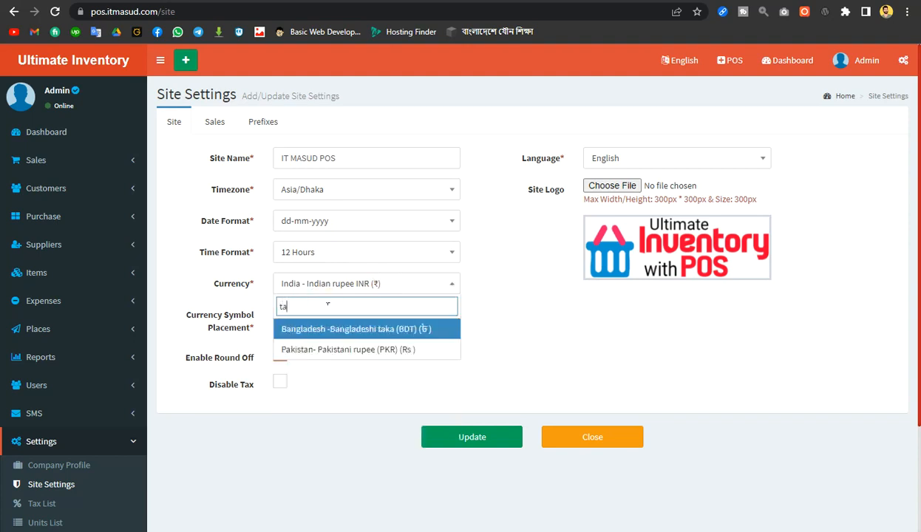
{"action": "left_click", "coordinate": [350, 330]}
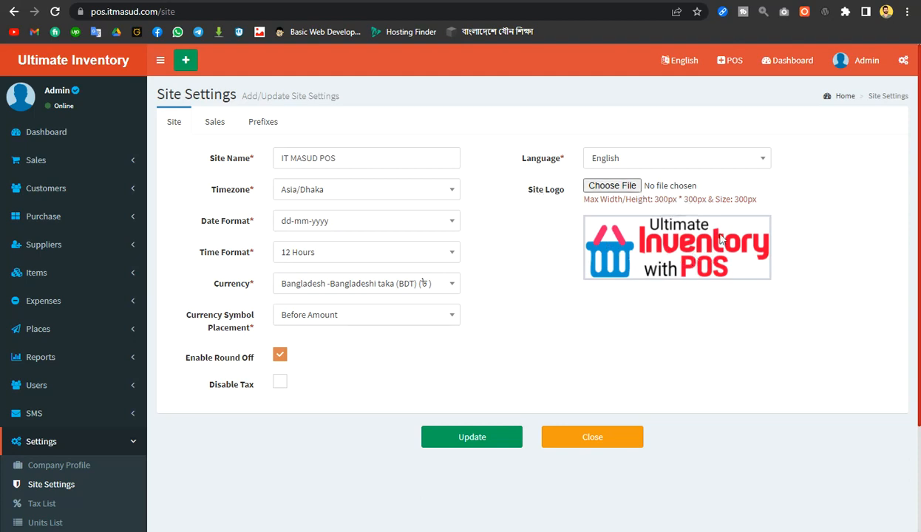
{"action": "left_click", "coordinate": [612, 187]}
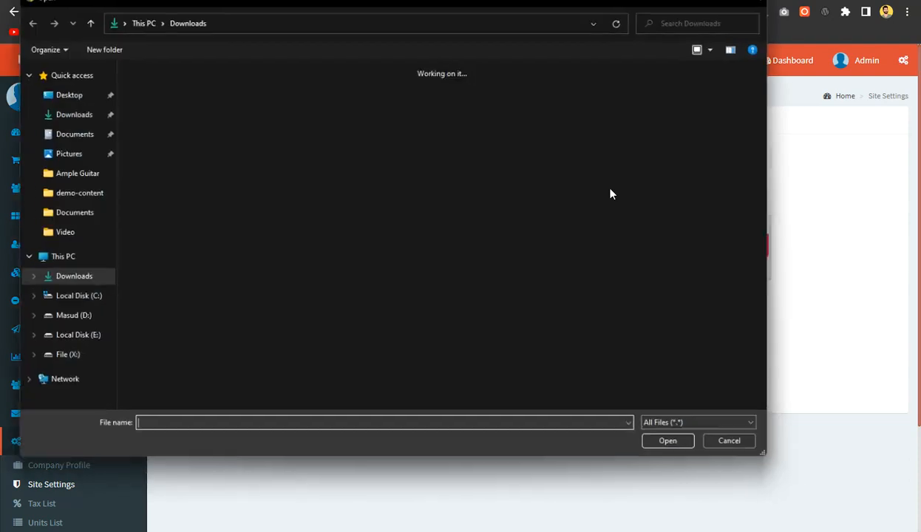
Load Untitled design.png as the site logo and submit the settings update
{"action": "scroll", "coordinate": [750, 187], "scroll_direction": "down", "scroll_amount": 5}
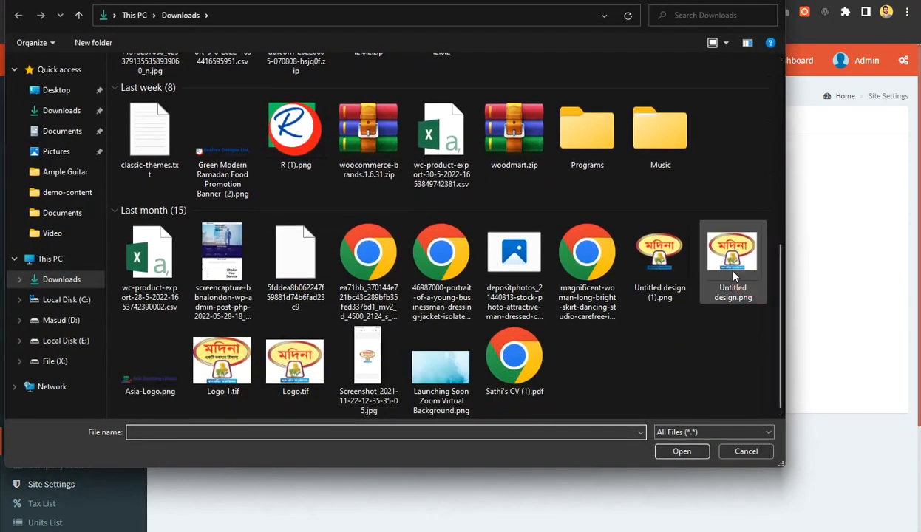
{"action": "left_click", "coordinate": [734, 276]}
{"action": "double_click", "coordinate": [734, 276]}
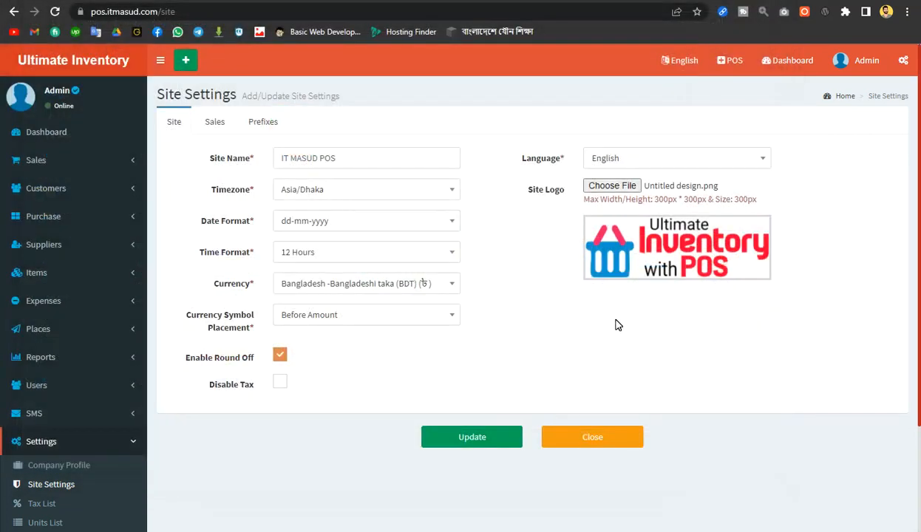
{"action": "left_click", "coordinate": [478, 437]}
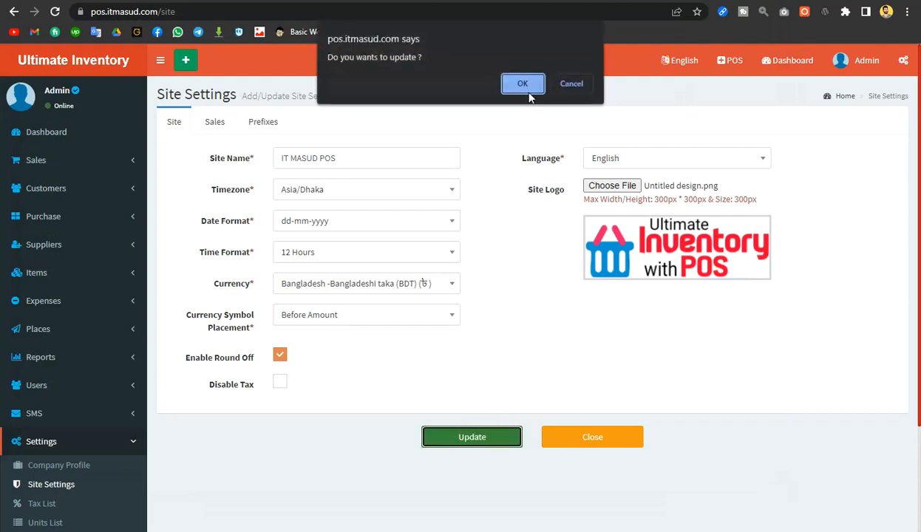
{"action": "left_click", "coordinate": [517, 84]}
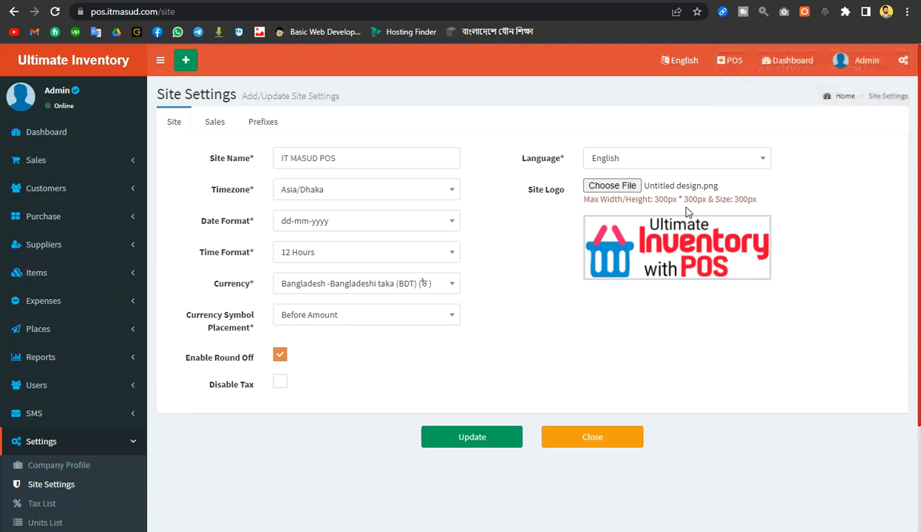
Reload Untitled design.png and resubmit twice; it is rejected for exceeding 300px × 300px
{"action": "left_click", "coordinate": [612, 185]}
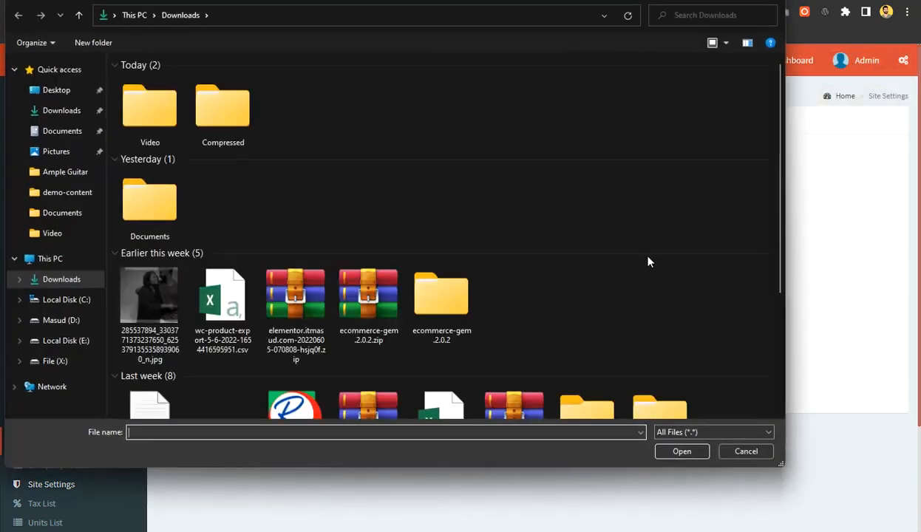
{"action": "scroll", "coordinate": [618, 226], "scroll_direction": "down", "scroll_amount": 5}
{"action": "double_click", "coordinate": [722, 270]}
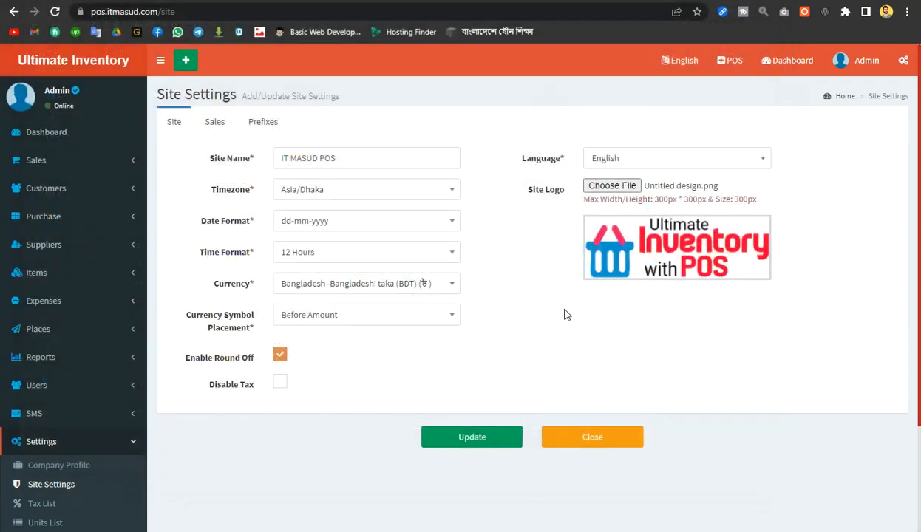
{"action": "left_click", "coordinate": [476, 439]}
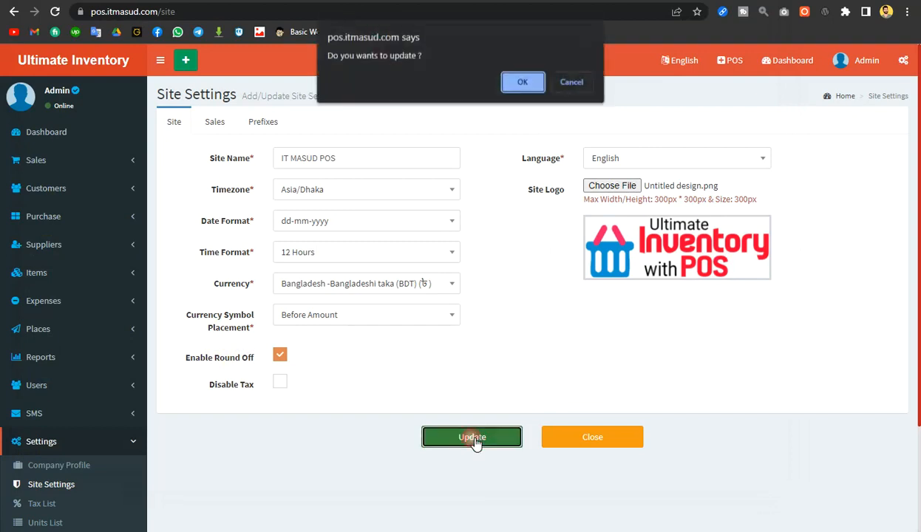
{"action": "left_click", "coordinate": [521, 82]}
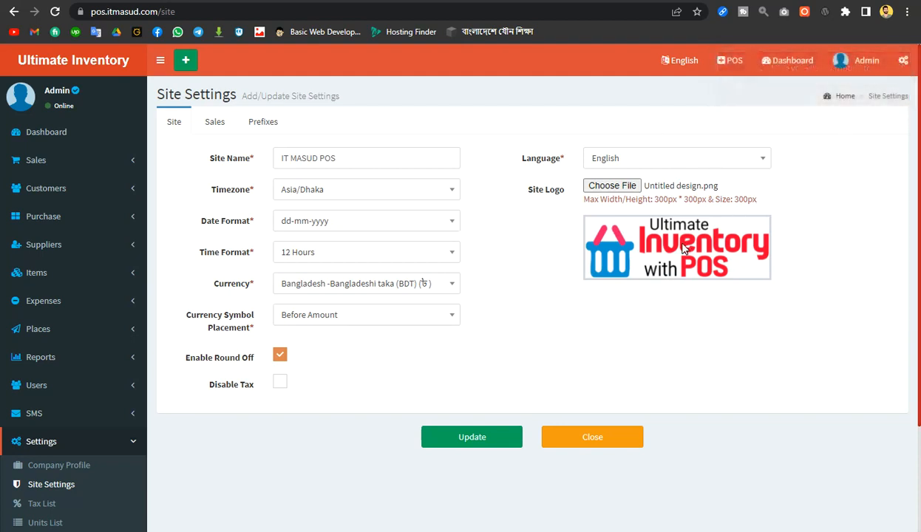
{"action": "left_click", "coordinate": [477, 437]}
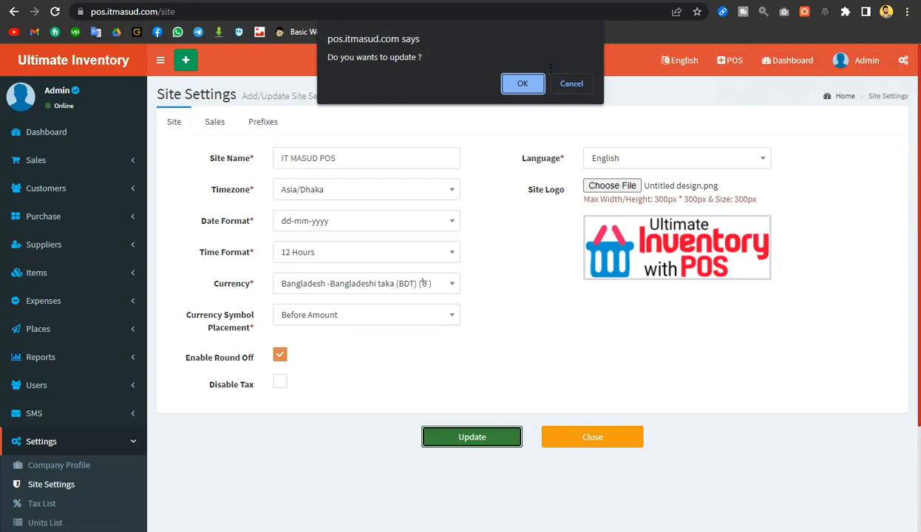
{"action": "left_click", "coordinate": [522, 84]}
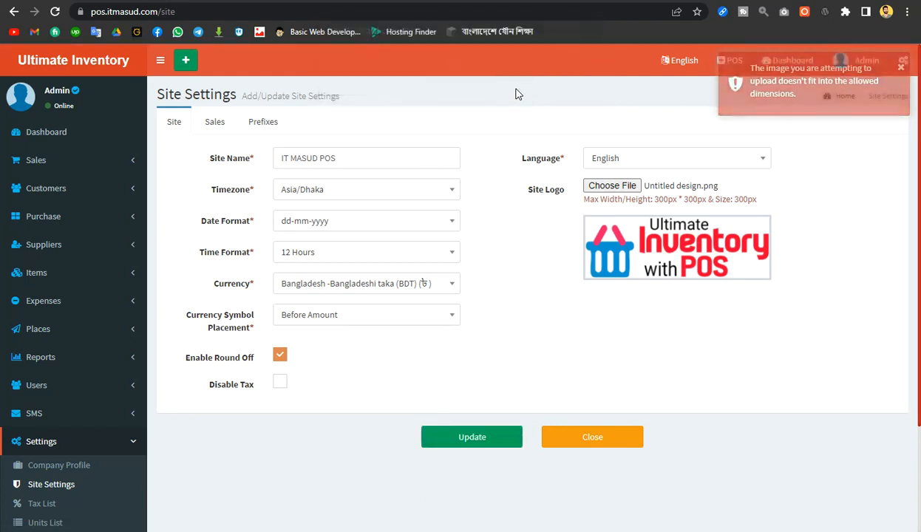
Cancel the file picker and save the current logo image as invenoty_with_POS1(1).png
{"action": "left_click", "coordinate": [612, 187]}
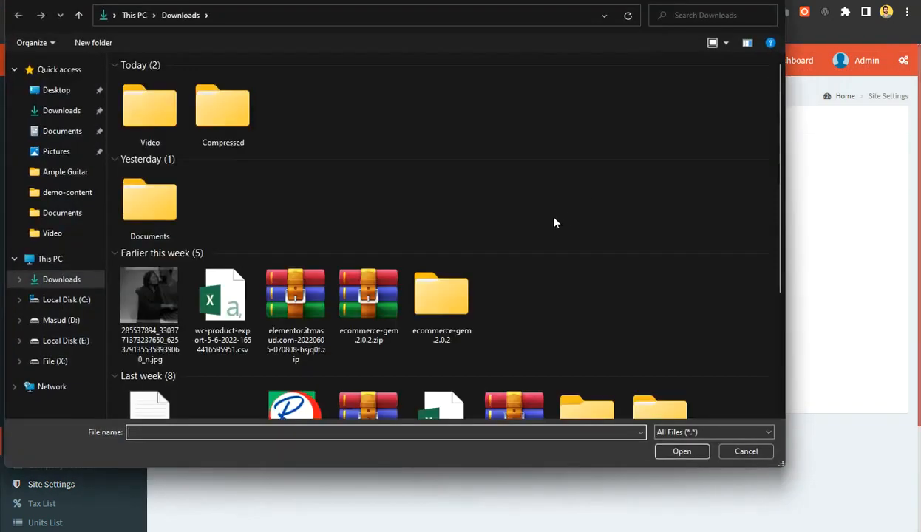
{"action": "scroll", "coordinate": [555, 221], "scroll_direction": "down", "scroll_amount": 5}
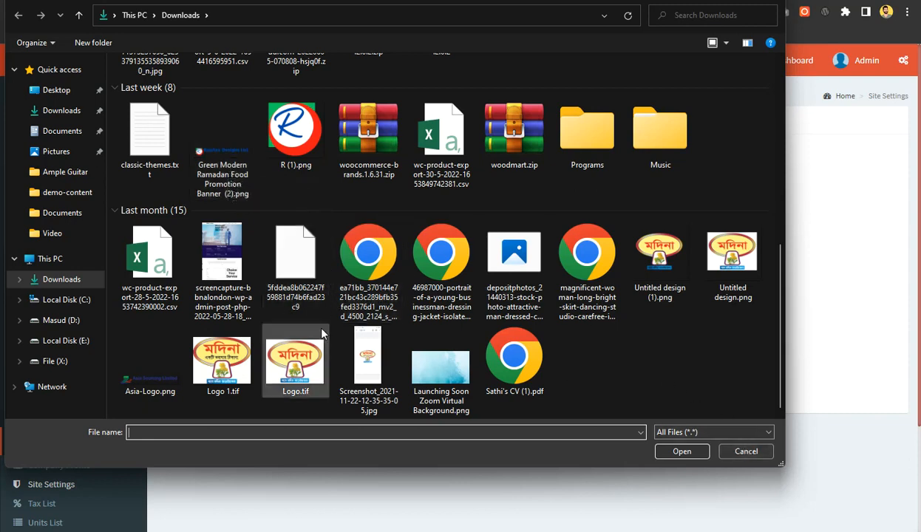
{"action": "scroll", "coordinate": [317, 325], "scroll_direction": "up", "scroll_amount": 5}
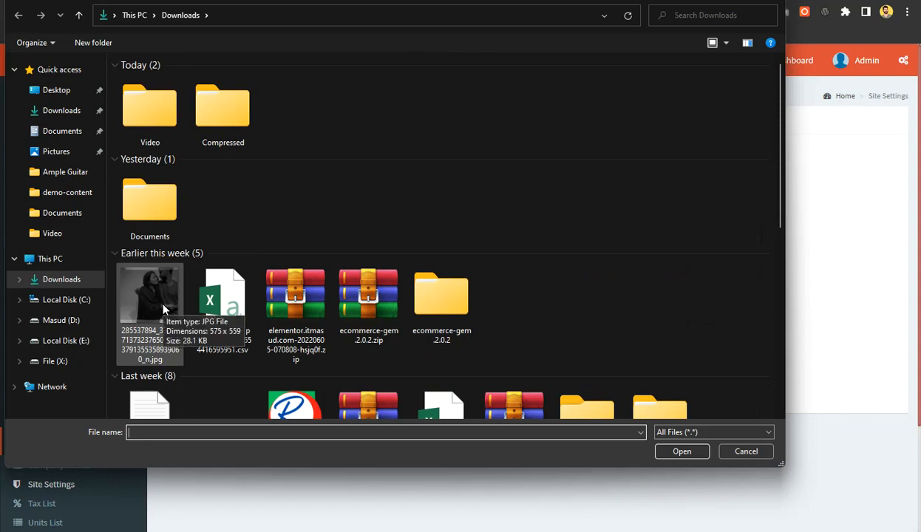
{"action": "left_click", "coordinate": [740, 452]}
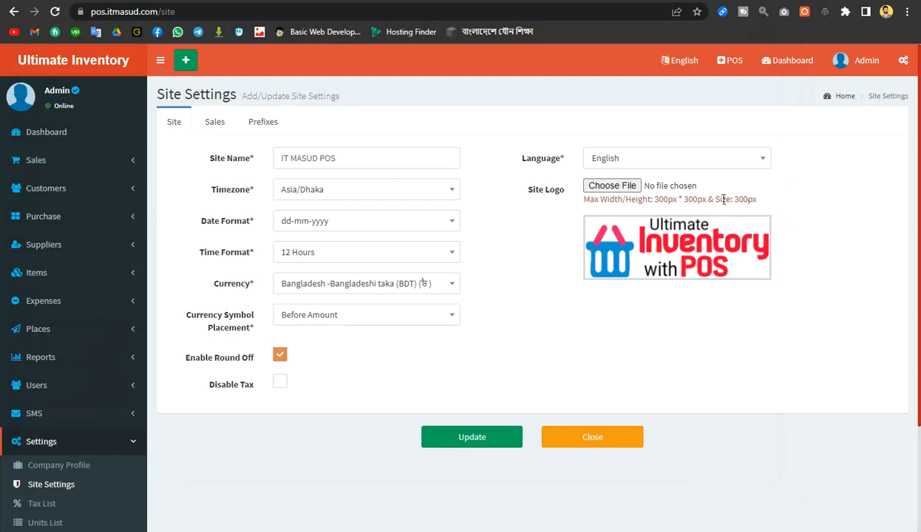
{"action": "right_click", "coordinate": [655, 251]}
{"action": "left_click", "coordinate": [689, 272]}
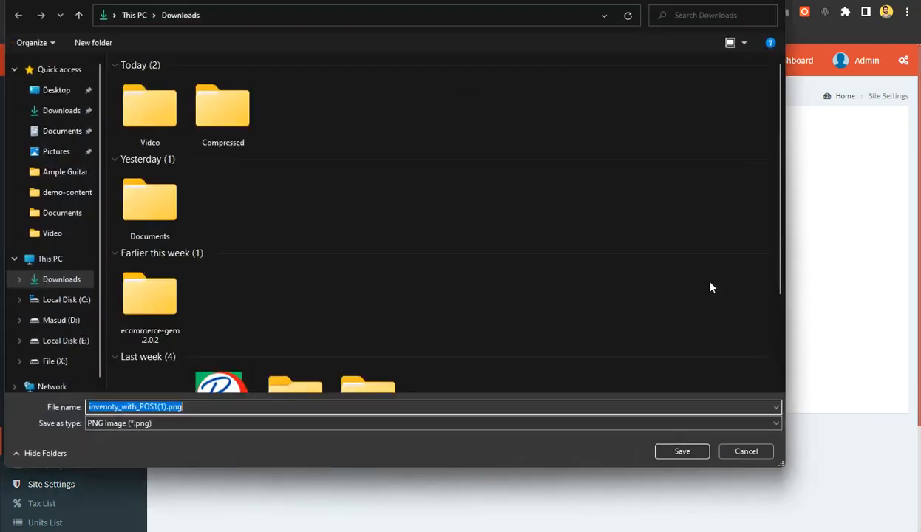
{"action": "key", "text": "Return"}
Set invenoty_with_POS1(1).png as the site logo and apply the settings update
{"action": "left_click", "coordinate": [614, 188]}
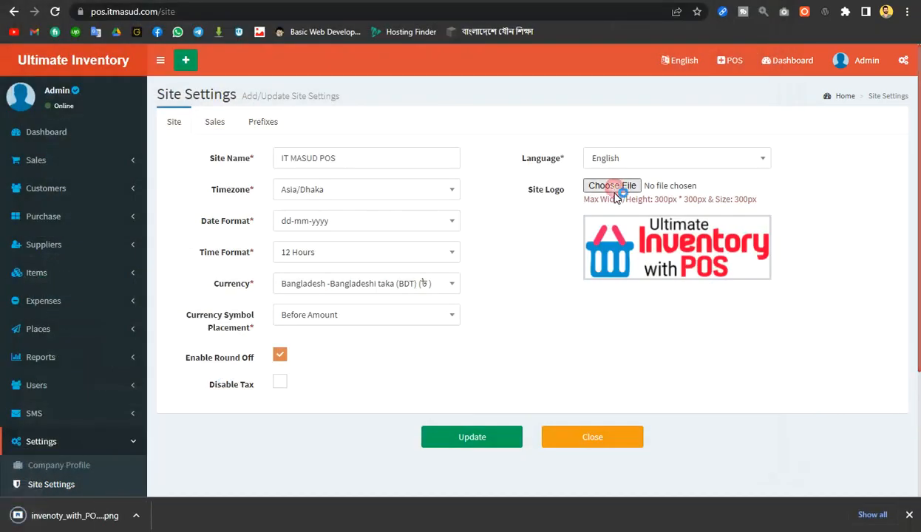
{"action": "double_click", "coordinate": [153, 133]}
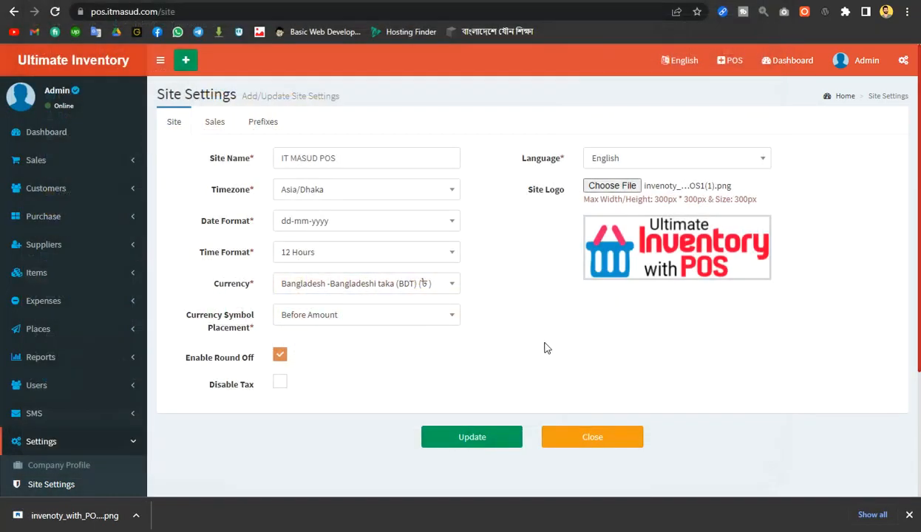
{"action": "left_click", "coordinate": [472, 434]}
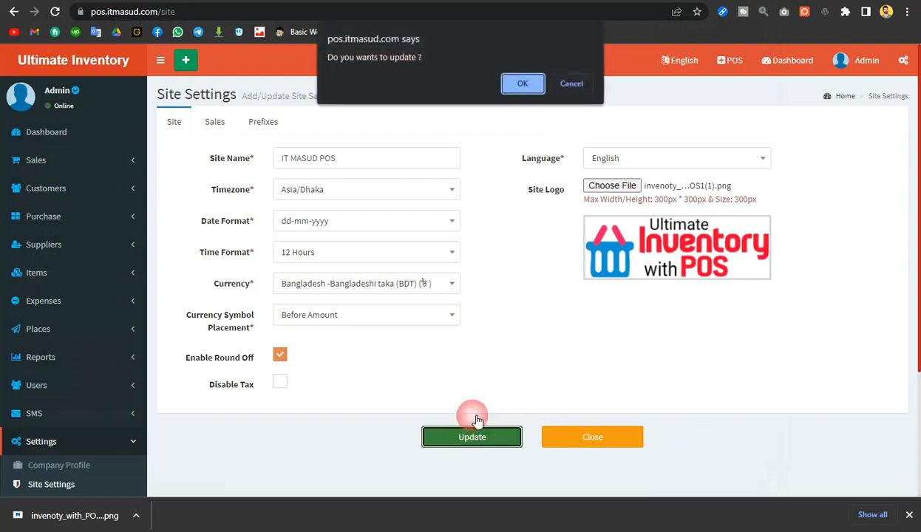
{"action": "left_click", "coordinate": [522, 85]}
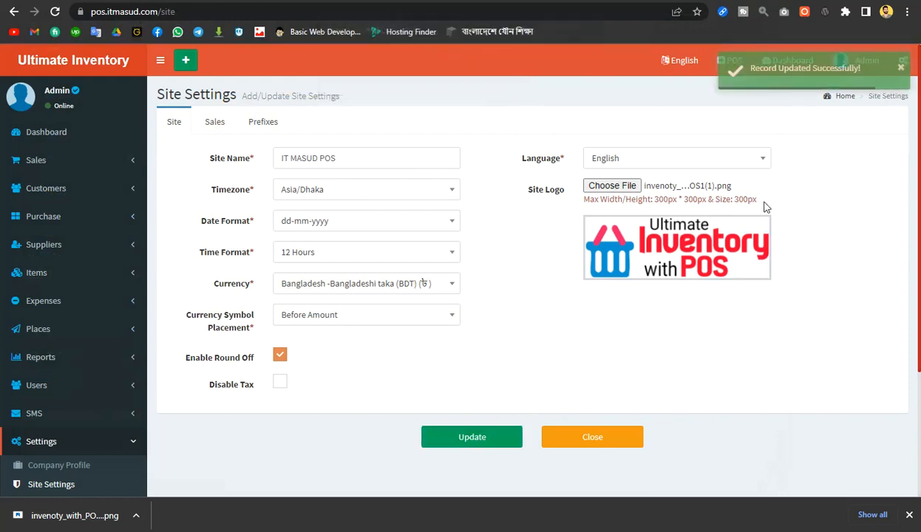
{"action": "left_click", "coordinate": [85, 62]}
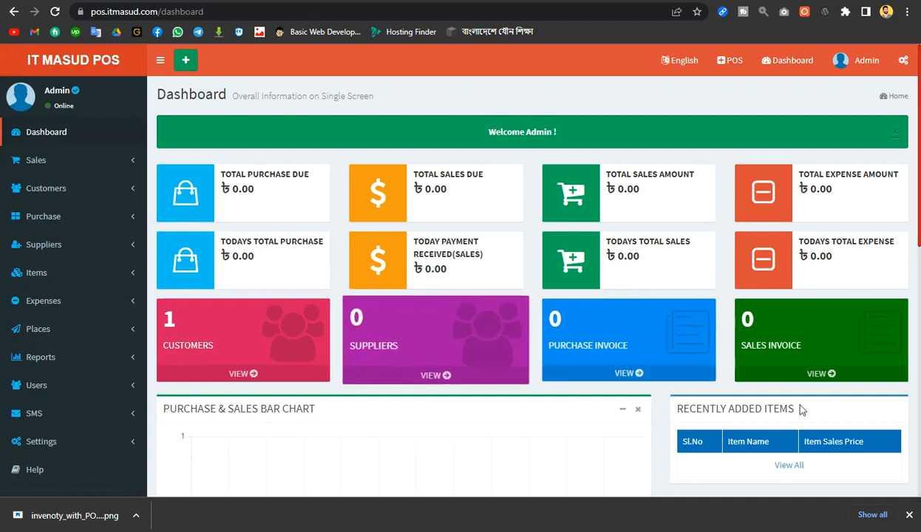
Dismiss the download notice and open Settings > Tax List
{"action": "left_click", "coordinate": [909, 515]}
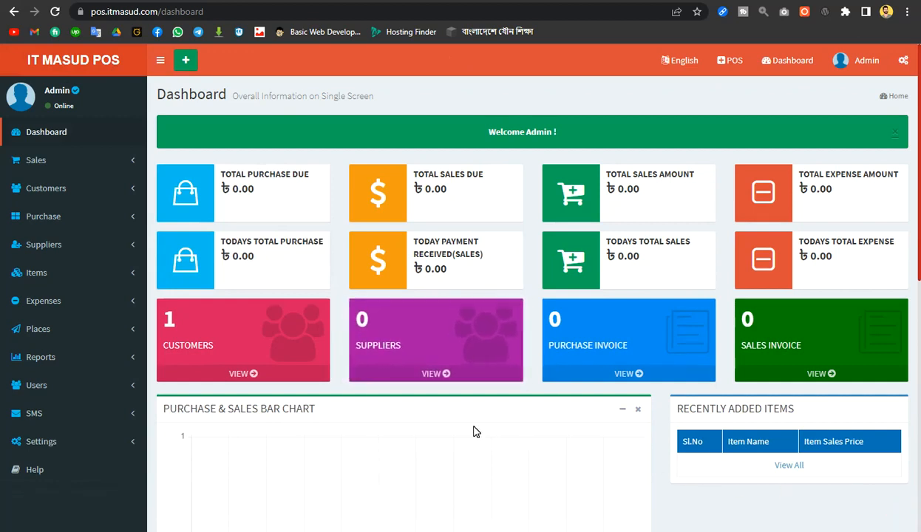
{"action": "scroll", "coordinate": [476, 431], "scroll_direction": "down", "scroll_amount": 1}
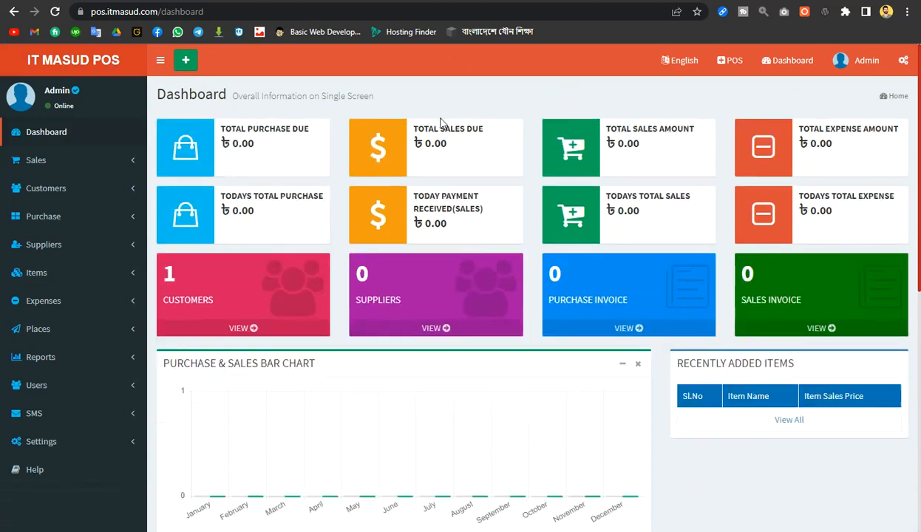
{"action": "left_click", "coordinate": [92, 452]}
{"action": "scroll", "coordinate": [104, 384], "scroll_direction": "down", "scroll_amount": 3}
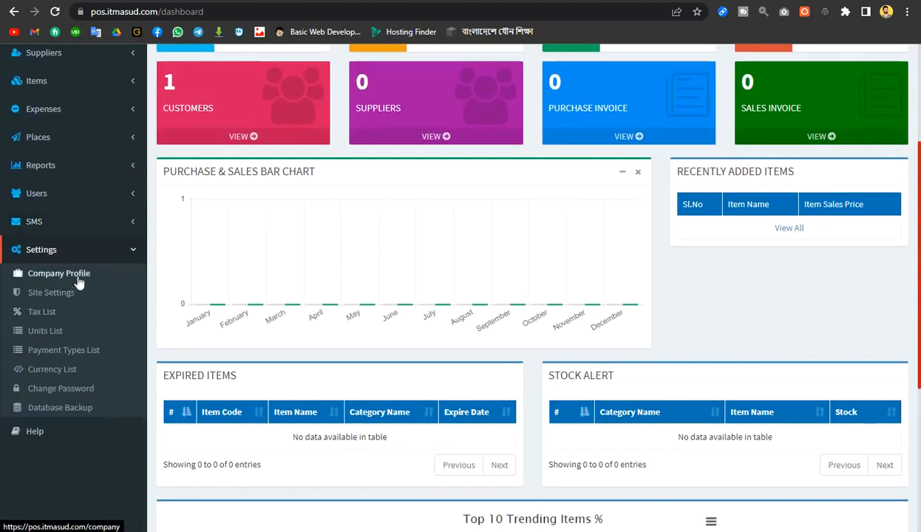
{"action": "left_click", "coordinate": [42, 317]}
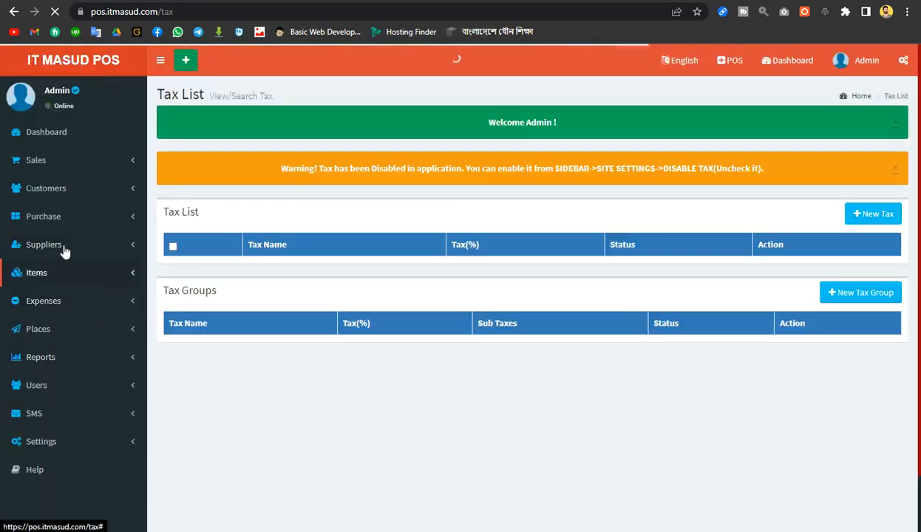
Reload the Tax List, which holds only the None entry at 0.00
{"action": "scroll", "coordinate": [84, 413], "scroll_direction": "down", "scroll_amount": 1}
{"action": "left_click", "coordinate": [92, 383]}
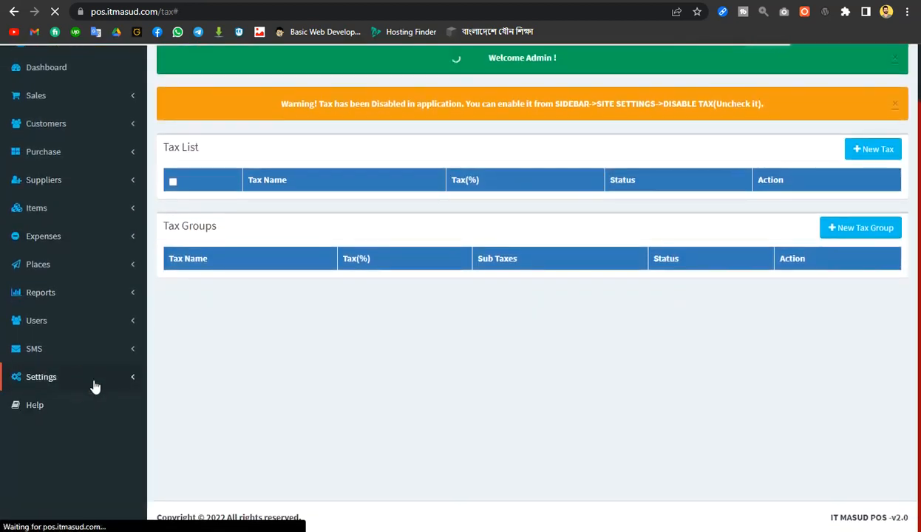
{"action": "scroll", "coordinate": [119, 448], "scroll_direction": "down", "scroll_amount": 2}
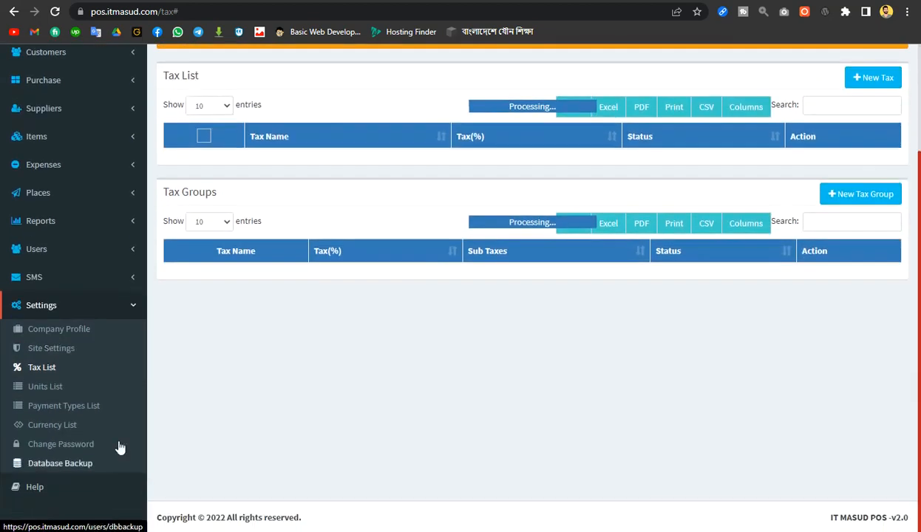
{"action": "scroll", "coordinate": [414, 416], "scroll_direction": "up", "scroll_amount": 2}
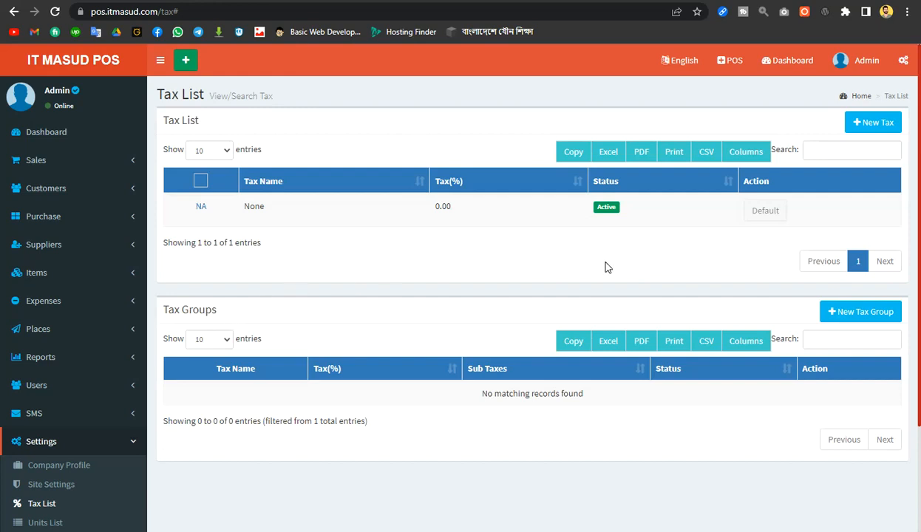
{"action": "scroll", "coordinate": [150, 367], "scroll_direction": "down", "scroll_amount": 2}
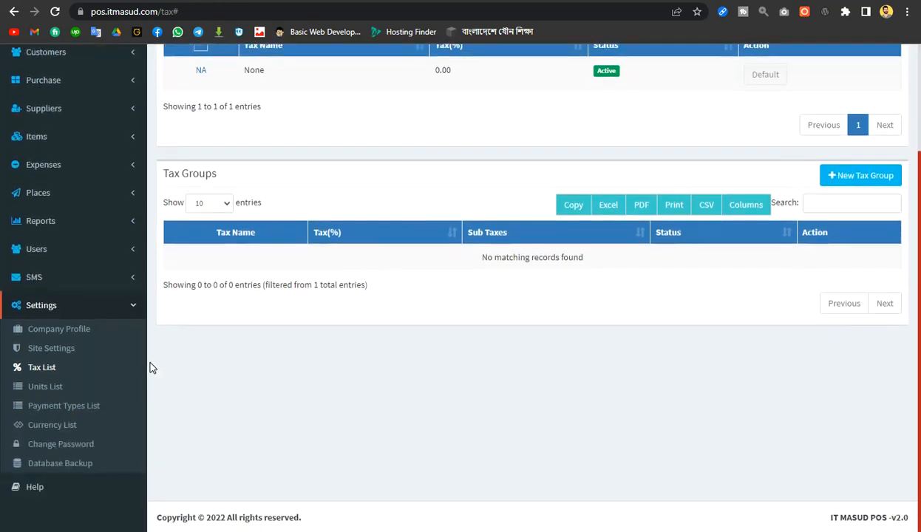
{"action": "left_click", "coordinate": [54, 353]}
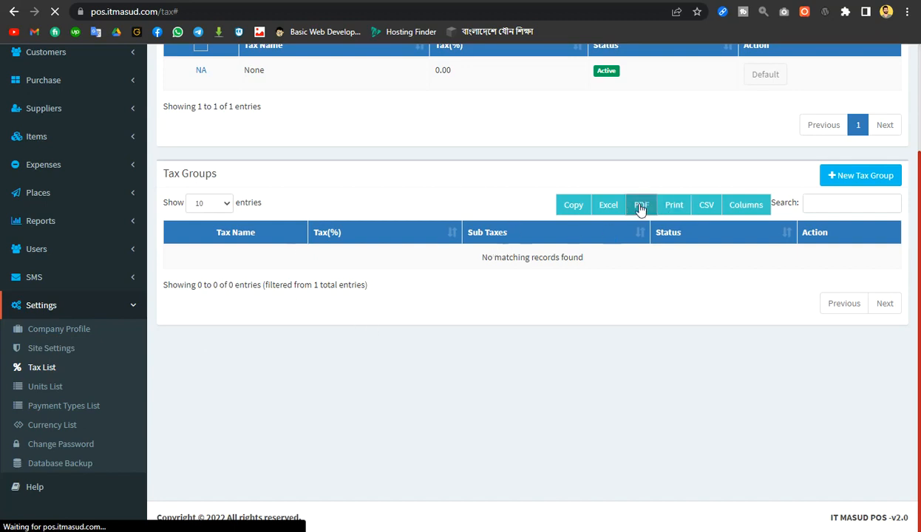
Open the Site Settings page showing IT MASUD POS, Asia/Dhaka and BDT
{"action": "scroll", "coordinate": [473, 222], "scroll_direction": "up", "scroll_amount": 2}
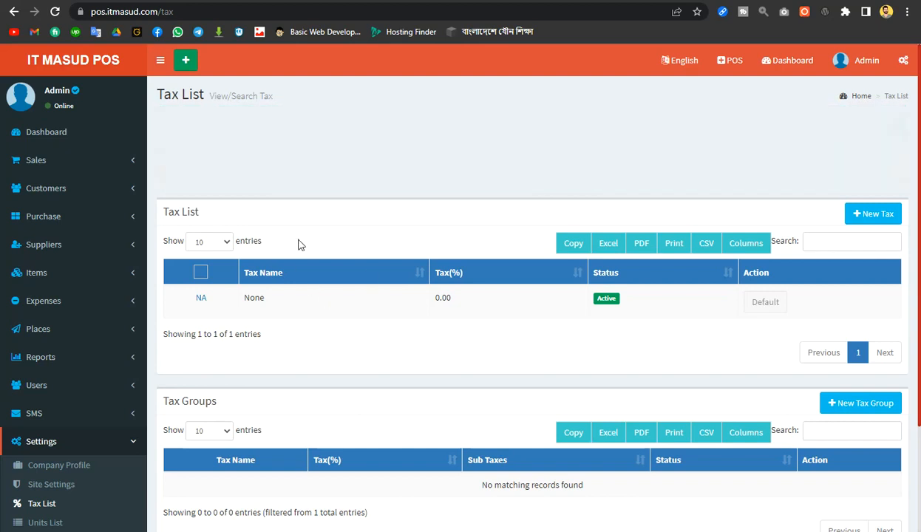
{"action": "scroll", "coordinate": [41, 443], "scroll_direction": "down", "scroll_amount": 3}
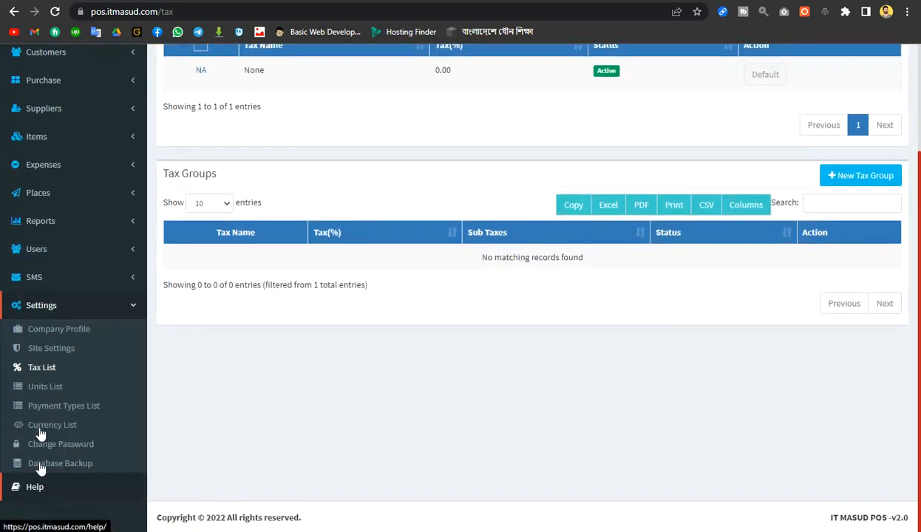
{"action": "left_click", "coordinate": [53, 349]}
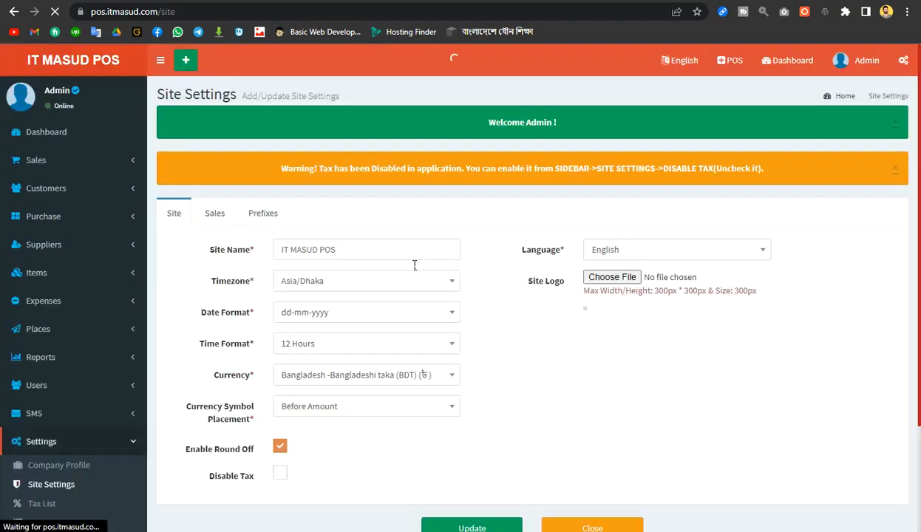
Turn on the Disable Tax site setting and save the change
{"action": "scroll", "coordinate": [534, 323], "scroll_direction": "down", "scroll_amount": 2}
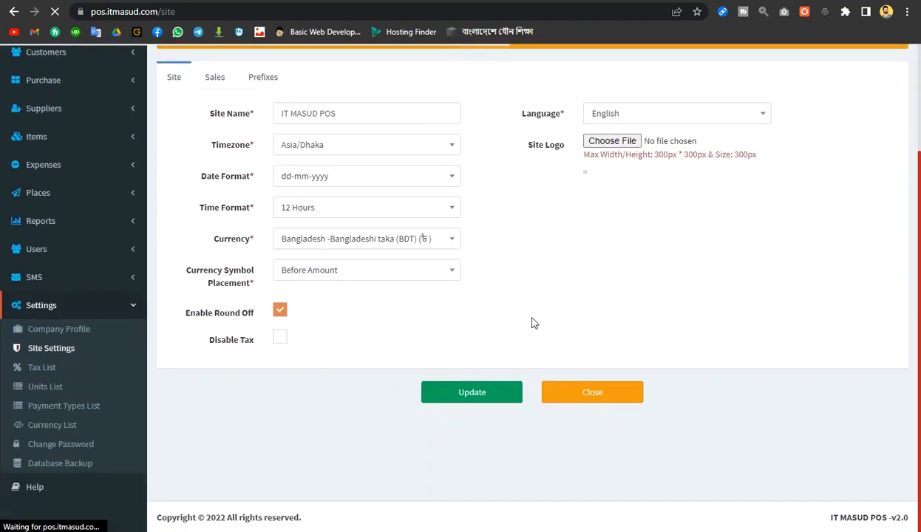
{"action": "left_click", "coordinate": [285, 341]}
{"action": "left_click", "coordinate": [467, 395]}
{"action": "left_click", "coordinate": [522, 83]}
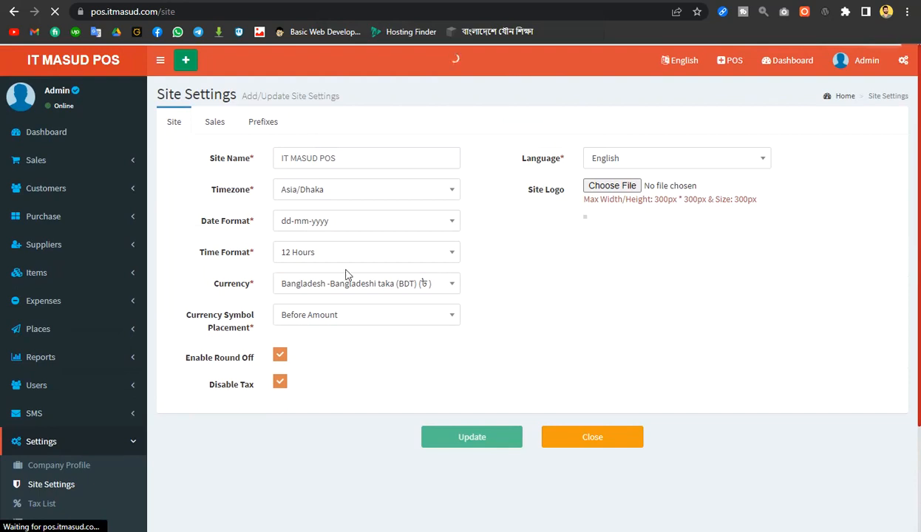
Return to the Tax List under Settings
{"action": "scroll", "coordinate": [87, 298], "scroll_direction": "down", "scroll_amount": 2}
{"action": "scroll", "coordinate": [87, 299], "scroll_direction": "down", "scroll_amount": 1}
{"action": "left_click", "coordinate": [50, 369]}
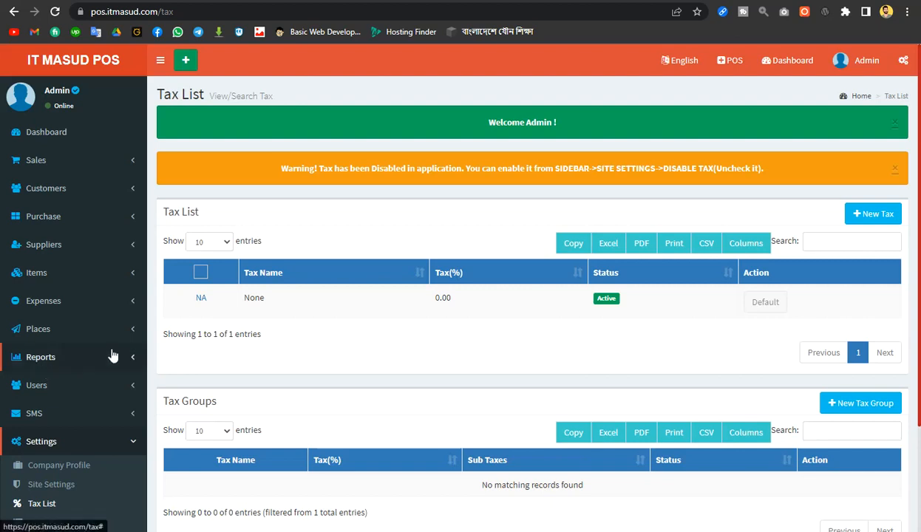
Add a new 1% tax named Income Yax
{"action": "scroll", "coordinate": [340, 343], "scroll_direction": "down", "scroll_amount": 3}
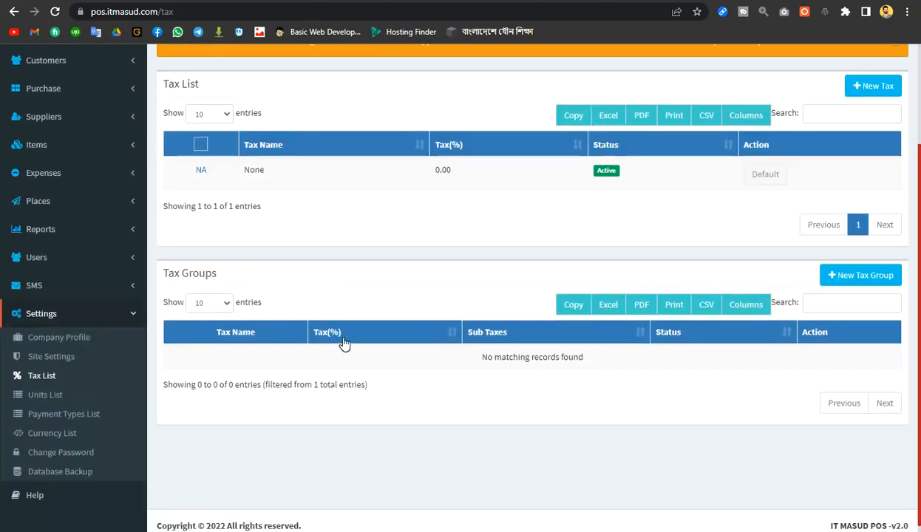
{"action": "scroll", "coordinate": [344, 343], "scroll_direction": "up", "scroll_amount": 1}
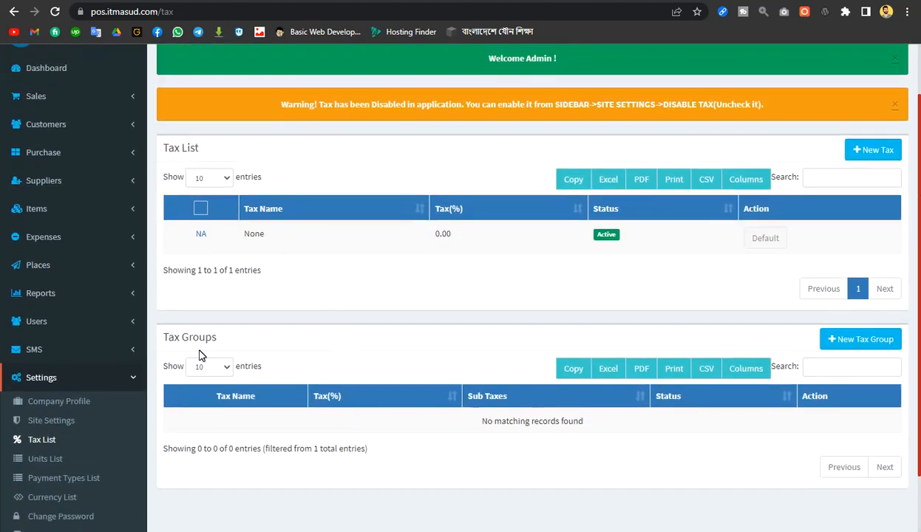
{"action": "left_click", "coordinate": [872, 157]}
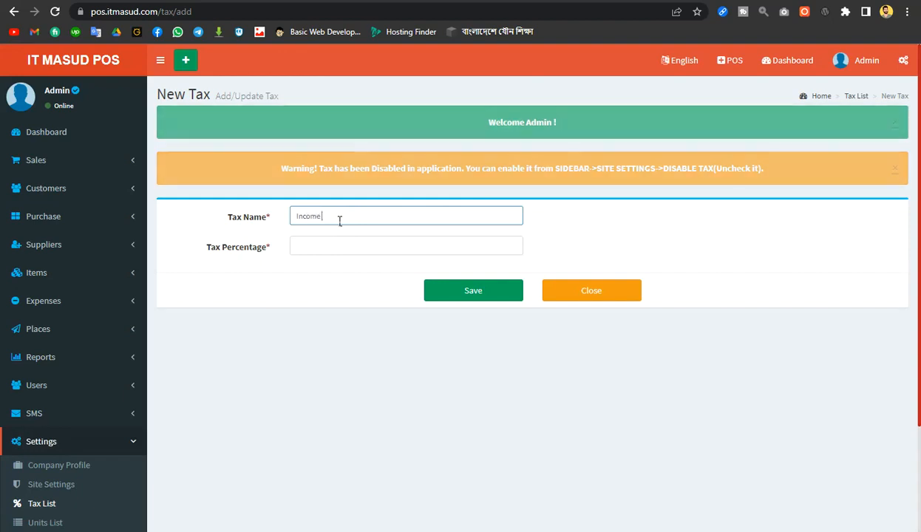
{"action": "type", "text": "Yax"}
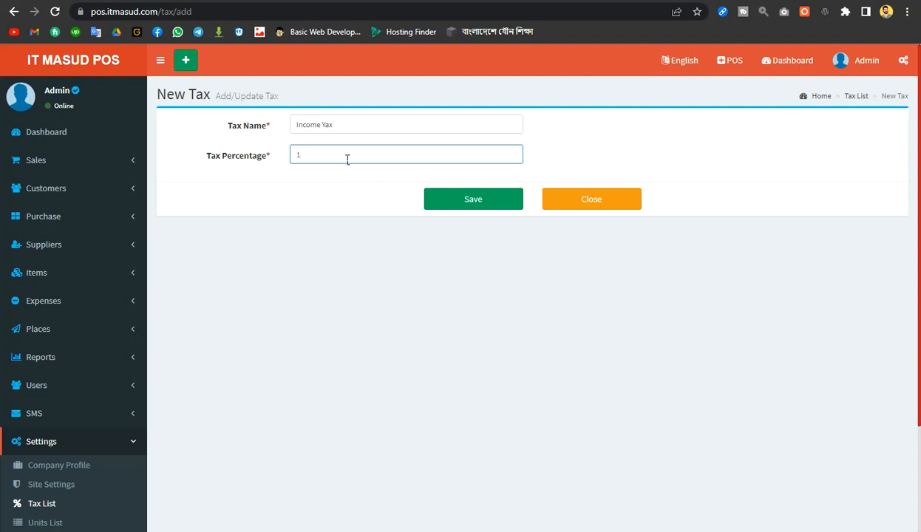
{"action": "left_click", "coordinate": [477, 205]}
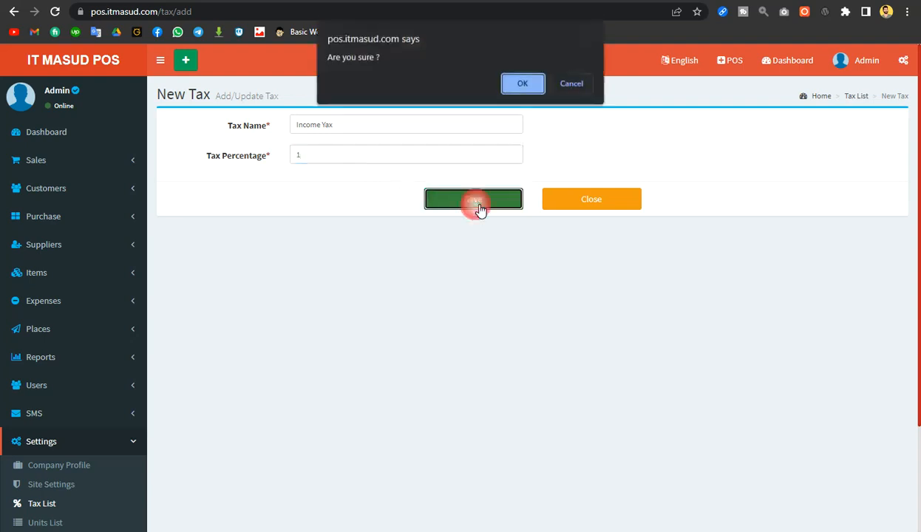
{"action": "left_click", "coordinate": [530, 83]}
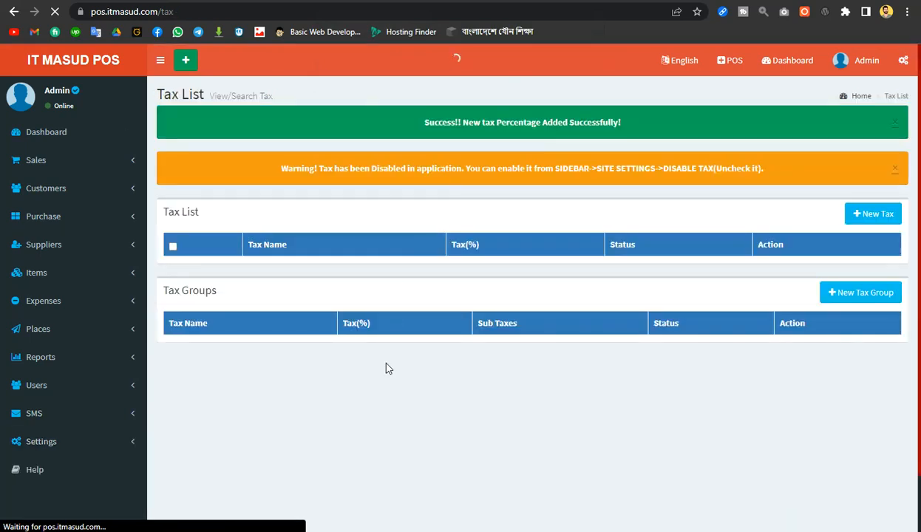
Check the updated tax list and begin another new tax
{"action": "scroll", "coordinate": [414, 396], "scroll_direction": "down", "scroll_amount": 2}
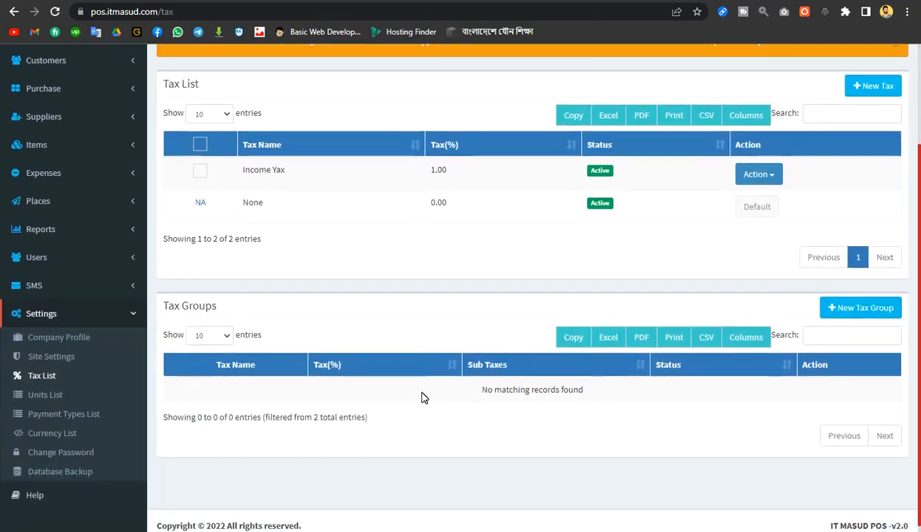
{"action": "scroll", "coordinate": [423, 397], "scroll_direction": "down", "scroll_amount": 1}
{"action": "scroll", "coordinate": [423, 398], "scroll_direction": "up", "scroll_amount": 1}
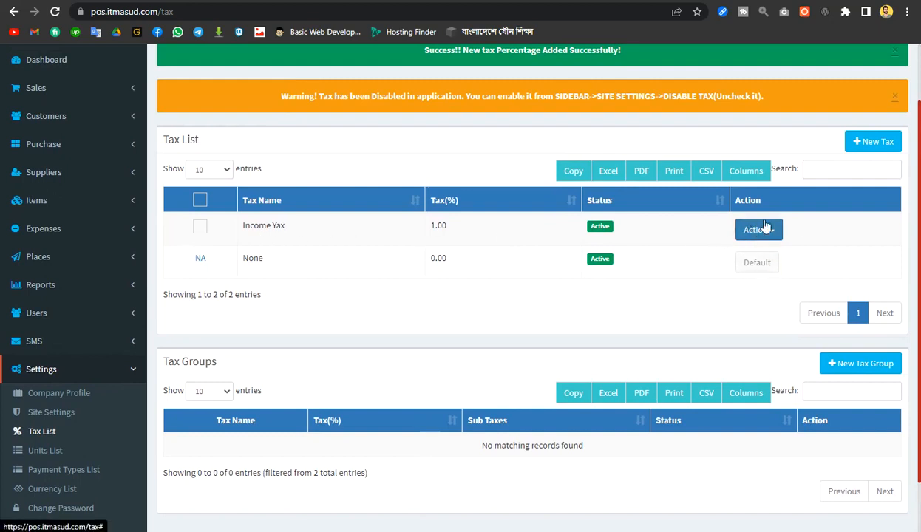
{"action": "left_click", "coordinate": [884, 141]}
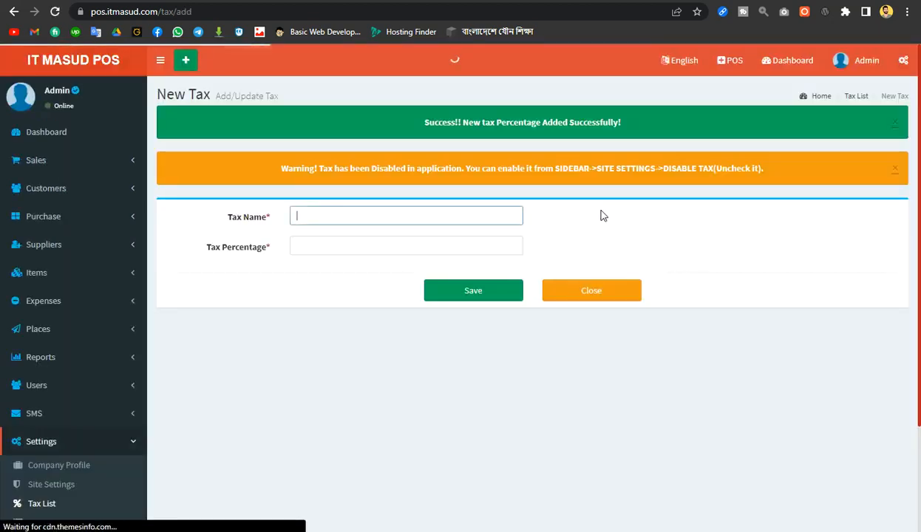
Save an active tax named VAT at 1 percent
{"action": "type", "text": "VAT"}
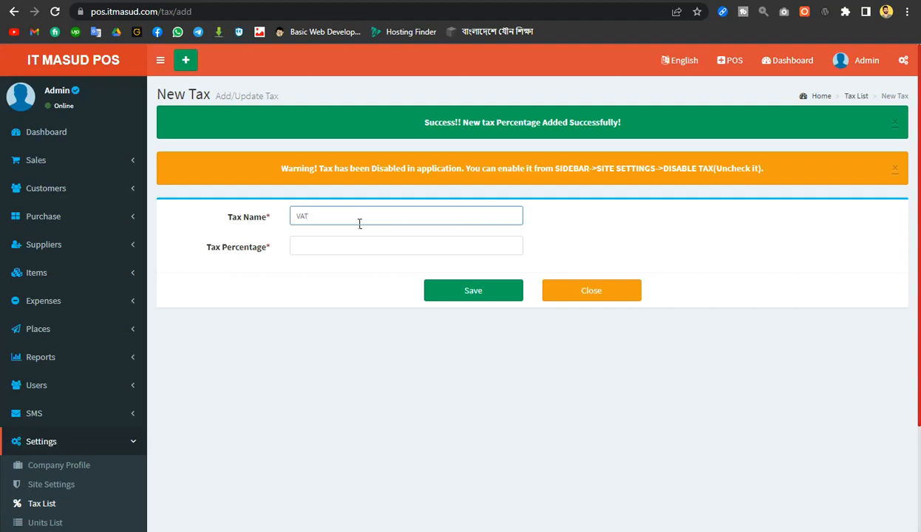
{"action": "left_click", "coordinate": [312, 237]}
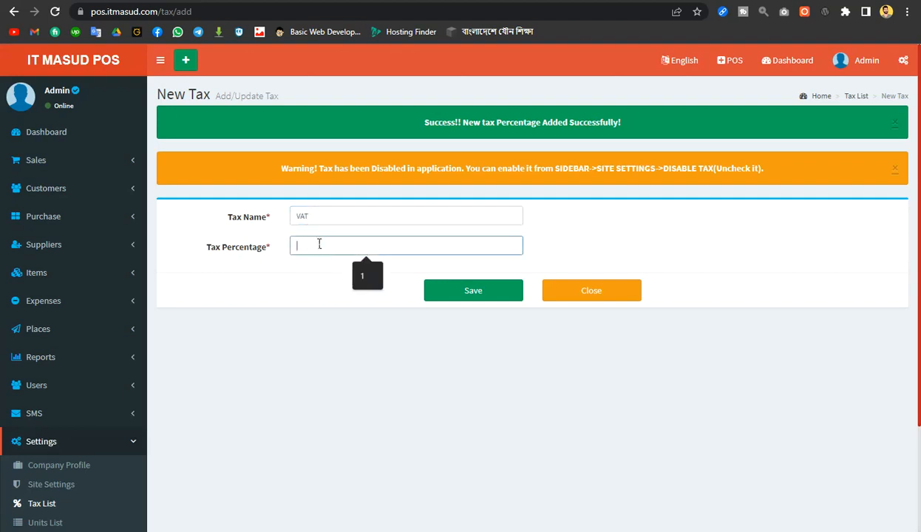
{"action": "left_click", "coordinate": [361, 285]}
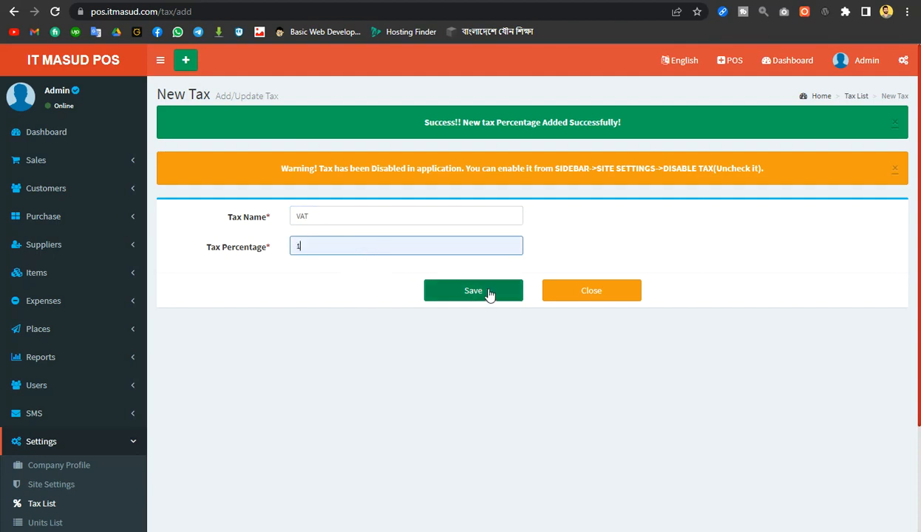
{"action": "left_click", "coordinate": [488, 292]}
{"action": "left_click", "coordinate": [507, 86]}
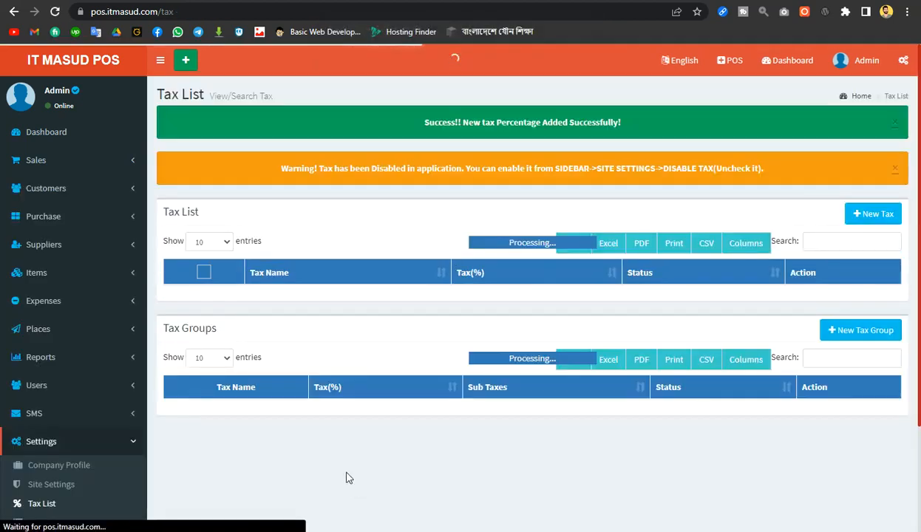
{"action": "scroll", "coordinate": [331, 333], "scroll_direction": "down", "scroll_amount": 1}
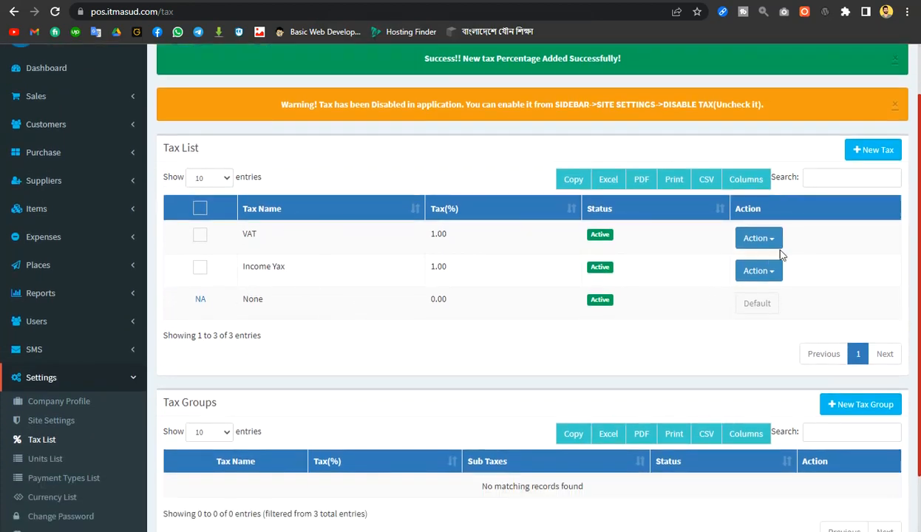
{"action": "left_click", "coordinate": [601, 236]}
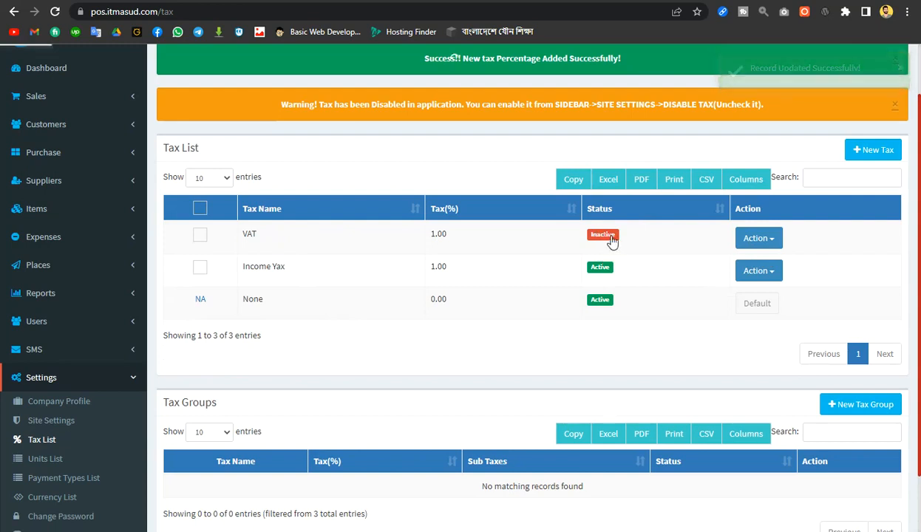
{"action": "left_click", "coordinate": [611, 241]}
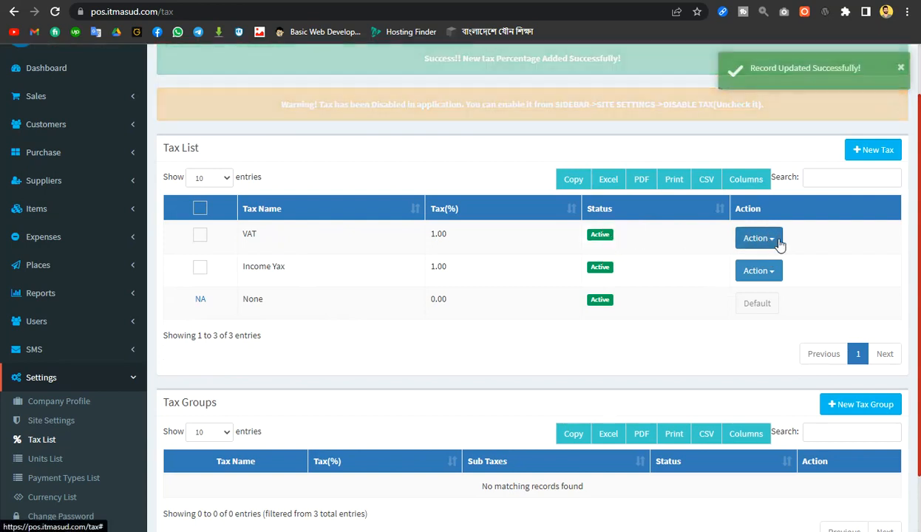
{"action": "left_click", "coordinate": [769, 238]}
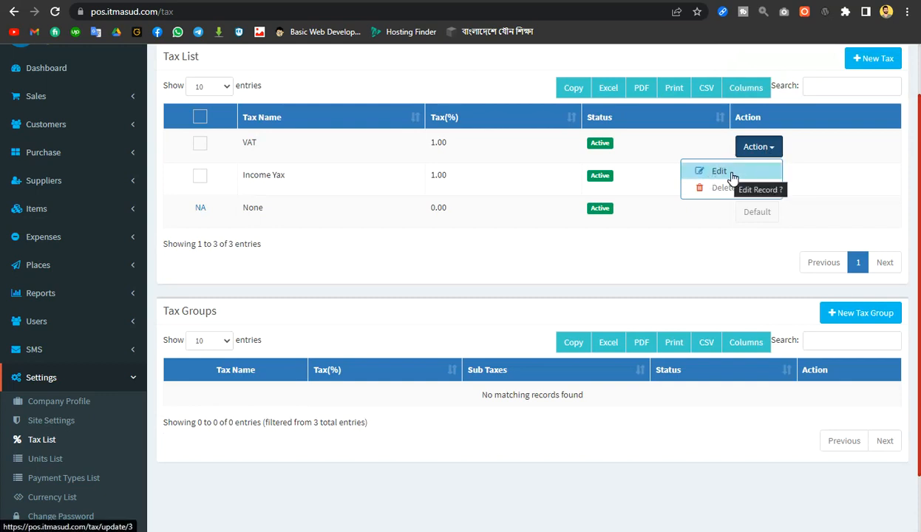
{"action": "left_click", "coordinate": [573, 256]}
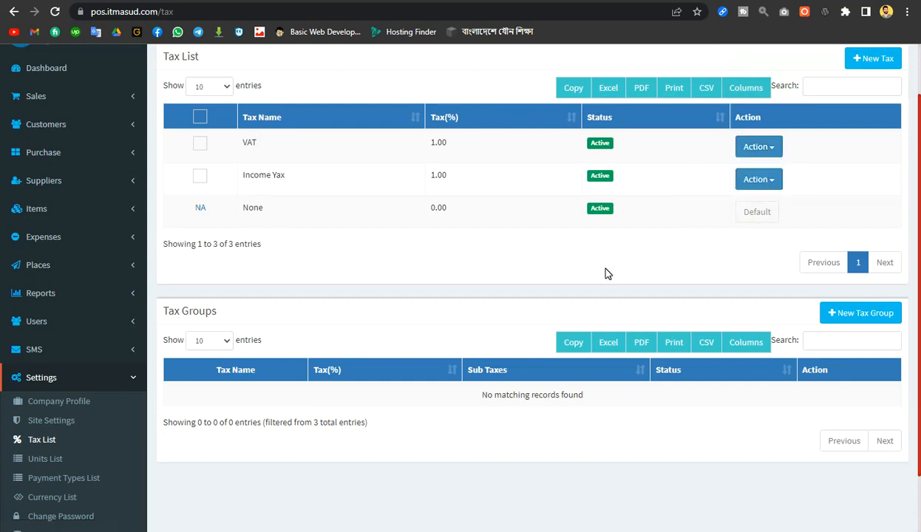
{"action": "scroll", "coordinate": [605, 274], "scroll_direction": "up", "scroll_amount": 1}
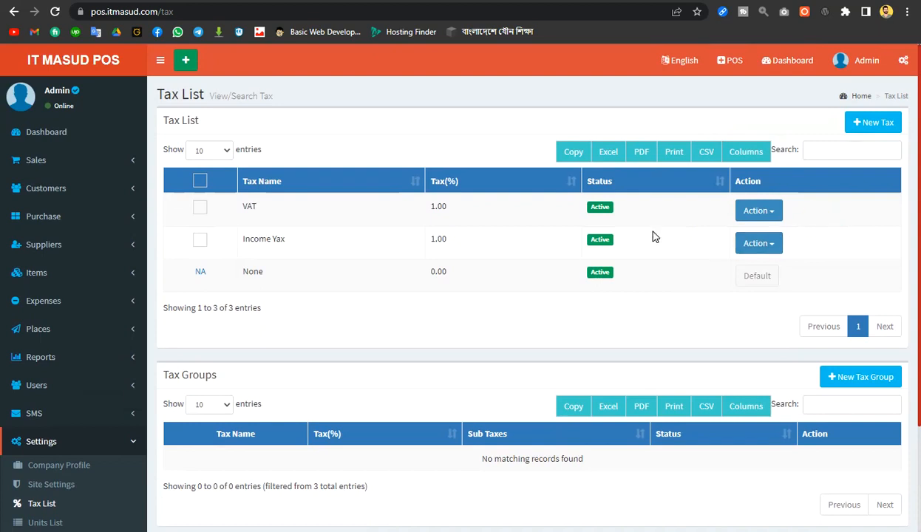
{"action": "scroll", "coordinate": [362, 284], "scroll_direction": "down", "scroll_amount": 2}
{"action": "scroll", "coordinate": [362, 284], "scroll_direction": "up", "scroll_amount": 2}
{"action": "scroll", "coordinate": [376, 318], "scroll_direction": "down", "scroll_amount": 1}
{"action": "scroll", "coordinate": [375, 318], "scroll_direction": "down", "scroll_amount": 2}
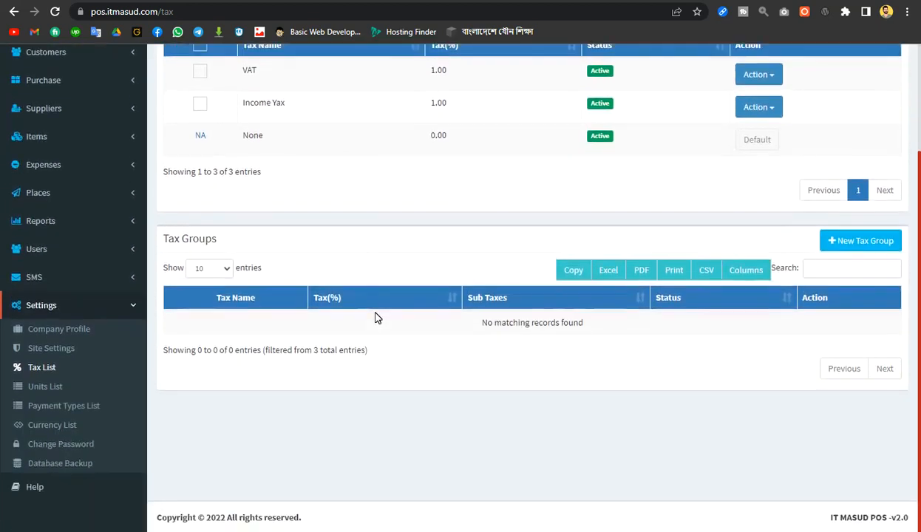
{"action": "left_click", "coordinate": [860, 244]}
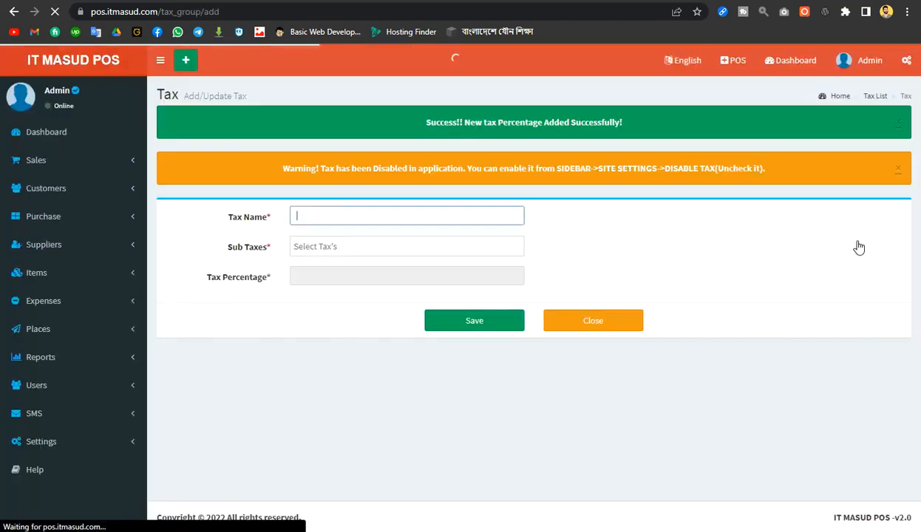
Leave the tax group form unsaved, with no sub-taxes chosen, and return to the dashboard
{"action": "left_click", "coordinate": [317, 249]}
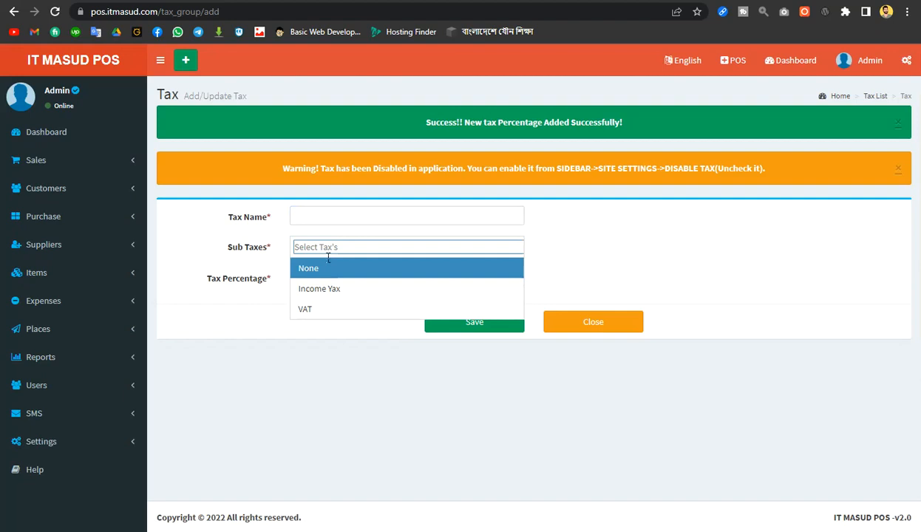
{"action": "left_click", "coordinate": [667, 278]}
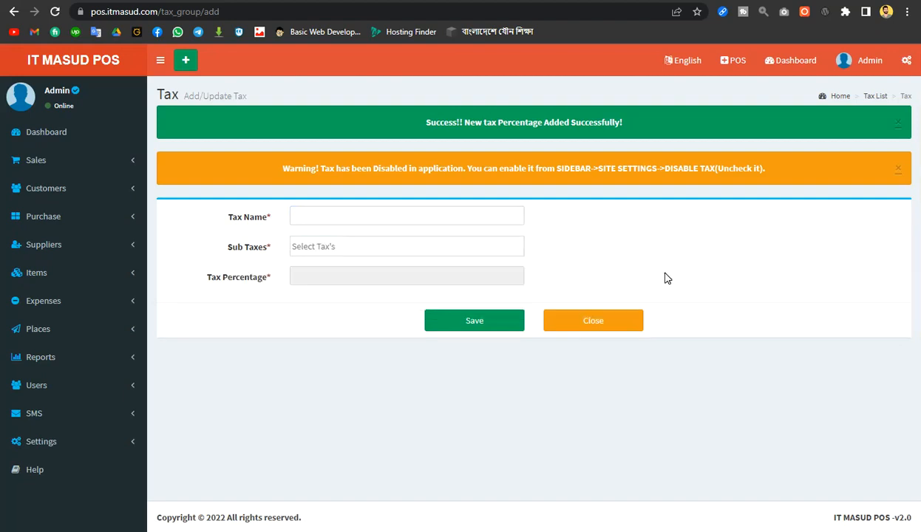
{"action": "left_click", "coordinate": [334, 216]}
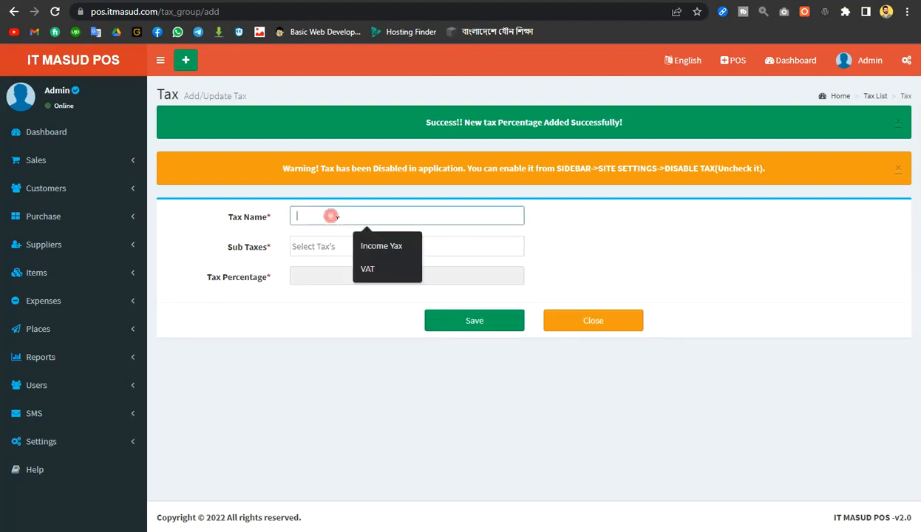
{"action": "left_click", "coordinate": [266, 313]}
{"action": "left_click", "coordinate": [586, 329]}
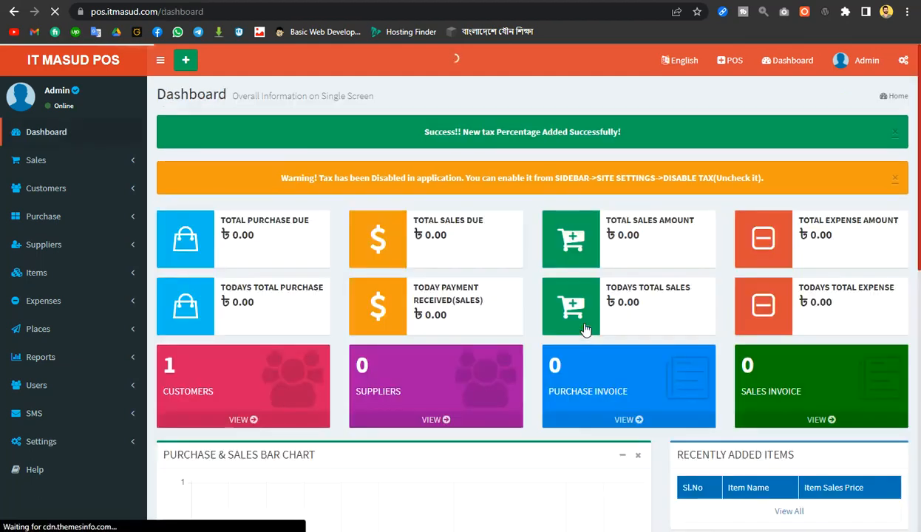
{"action": "scroll", "coordinate": [142, 366], "scroll_direction": "down", "scroll_amount": 3}
Open Settings > Units List showing six units such as Grams and Pieces
{"action": "left_click", "coordinate": [109, 251]}
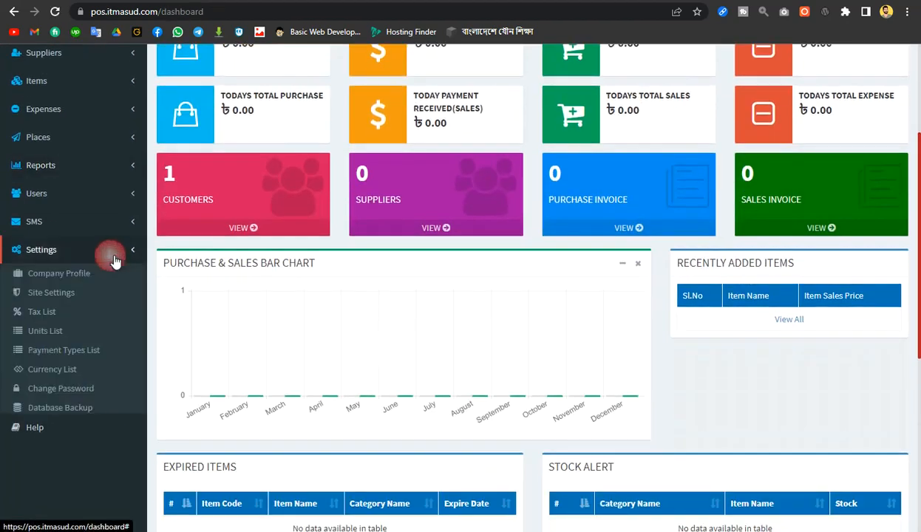
{"action": "left_click", "coordinate": [44, 331]}
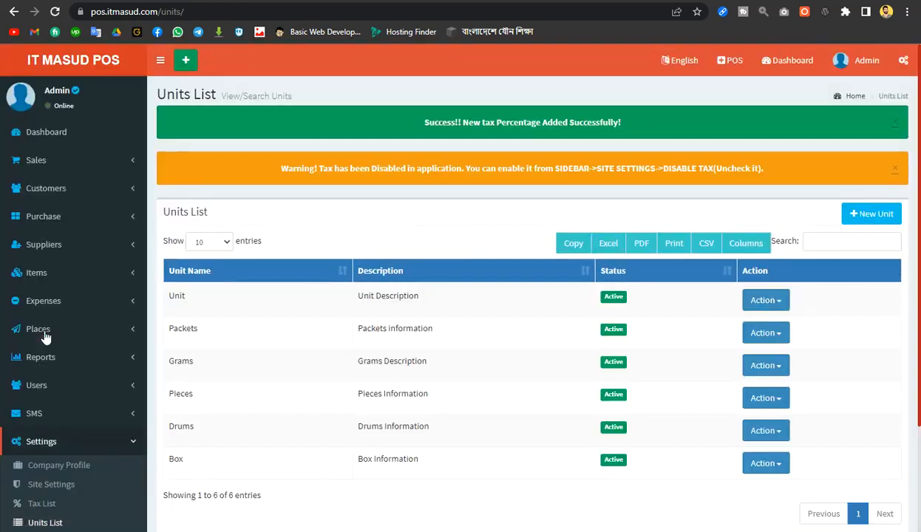
{"action": "scroll", "coordinate": [323, 340], "scroll_direction": "down", "scroll_amount": 3}
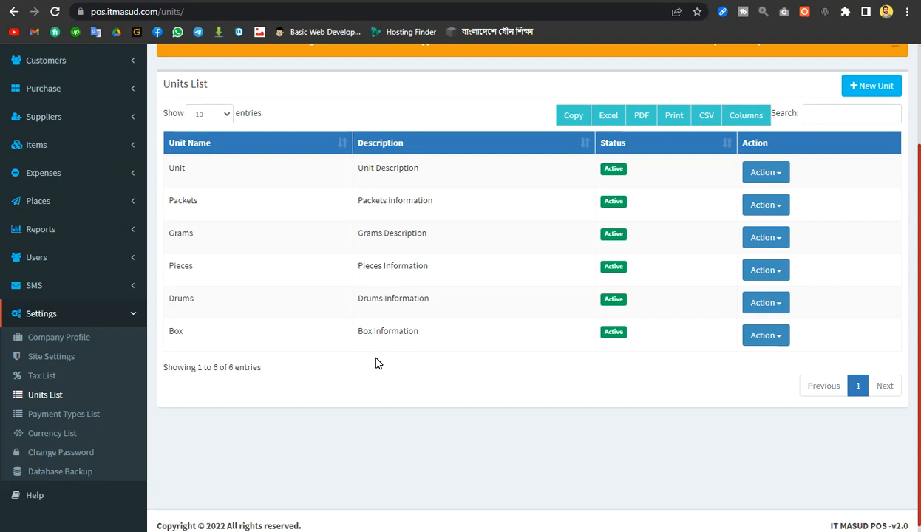
{"action": "scroll", "coordinate": [391, 362], "scroll_direction": "down", "scroll_amount": 2}
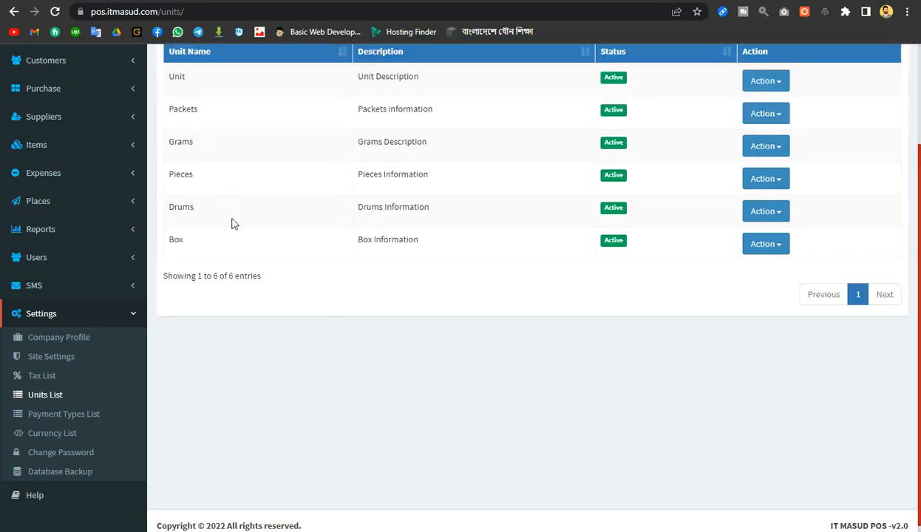
{"action": "scroll", "coordinate": [230, 230], "scroll_direction": "up", "scroll_amount": 2}
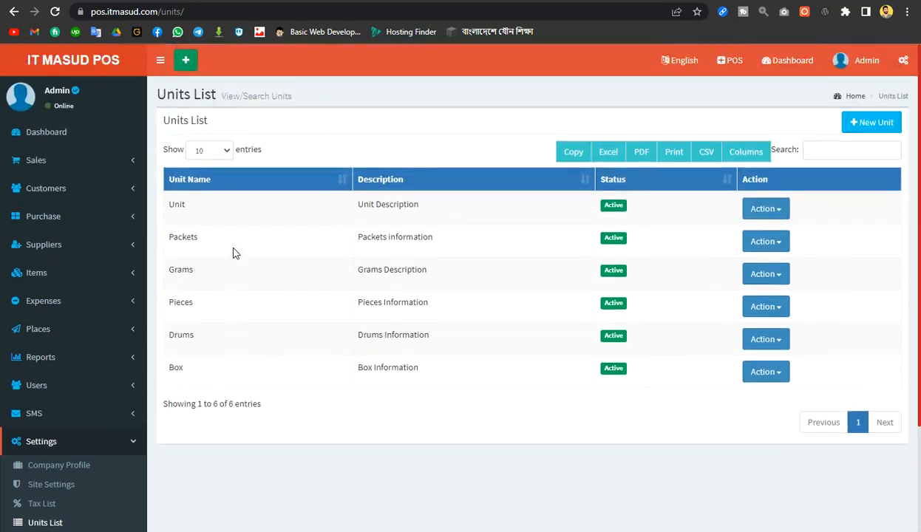
Look over the first unit's name and description, then start a new unit
{"action": "double_click", "coordinate": [178, 205]}
{"action": "left_click", "coordinate": [242, 211]}
{"action": "left_click_drag", "start_coordinate": [357, 205], "coordinate": [420, 210]}
{"action": "left_click", "coordinate": [453, 232]}
{"action": "left_click", "coordinate": [876, 125]}
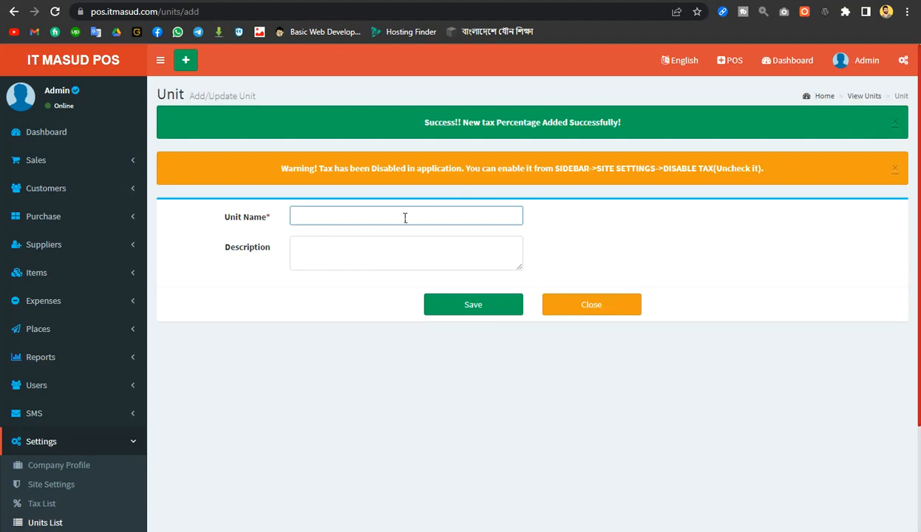
Save a unit কেজি with description '১০০০ গ্রাম = ১কেজি'
{"action": "type", "text": "কেজি"}
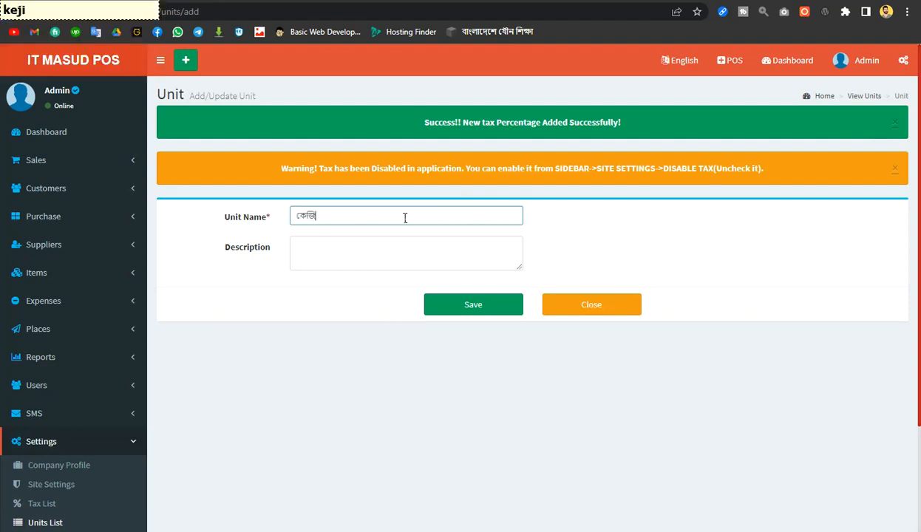
{"action": "left_click", "coordinate": [349, 254]}
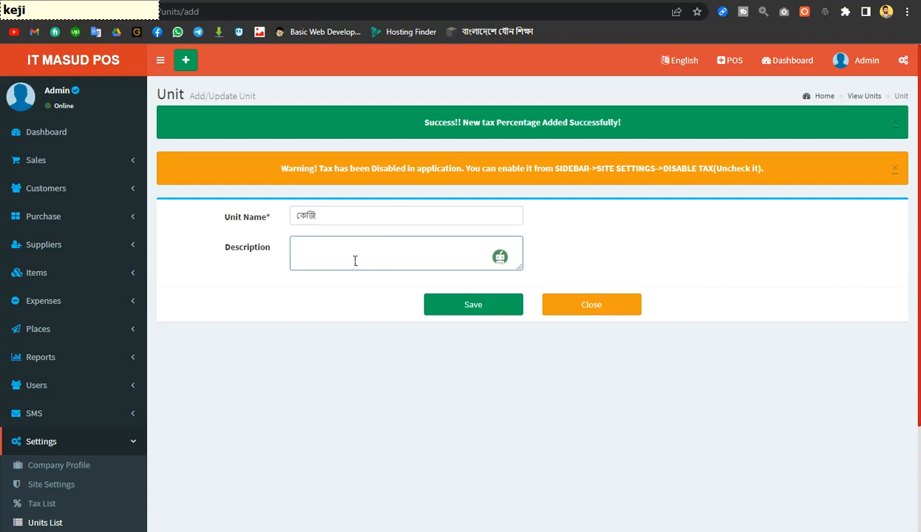
{"action": "type", "text": "১০০০"}
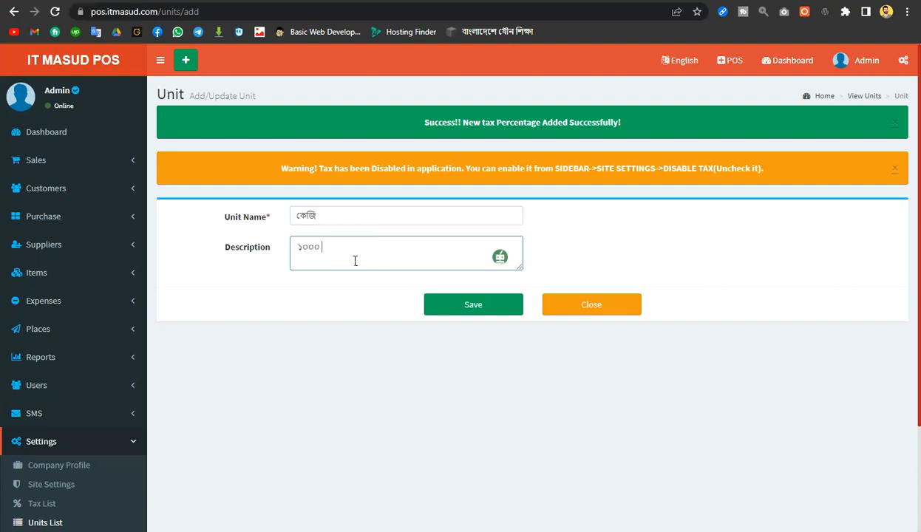
{"action": "type", "text": " গ্রাম"}
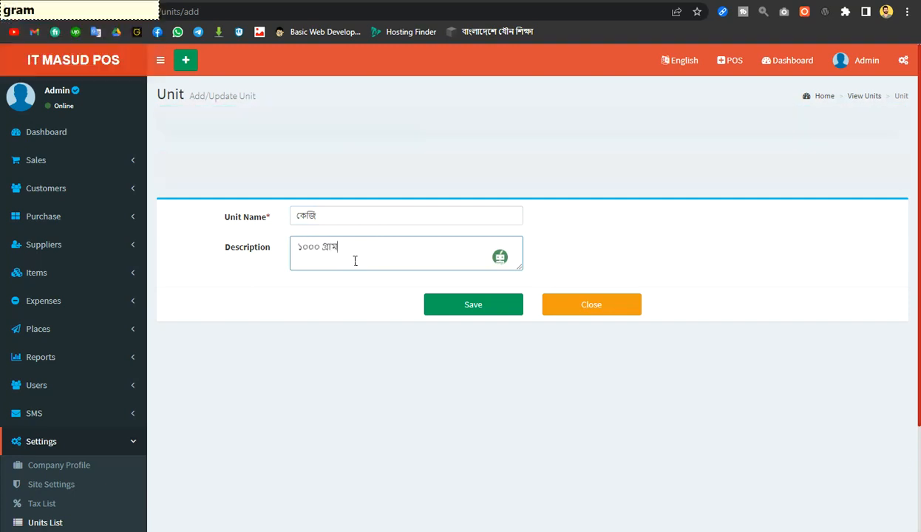
{"action": "type", "text": " ="}
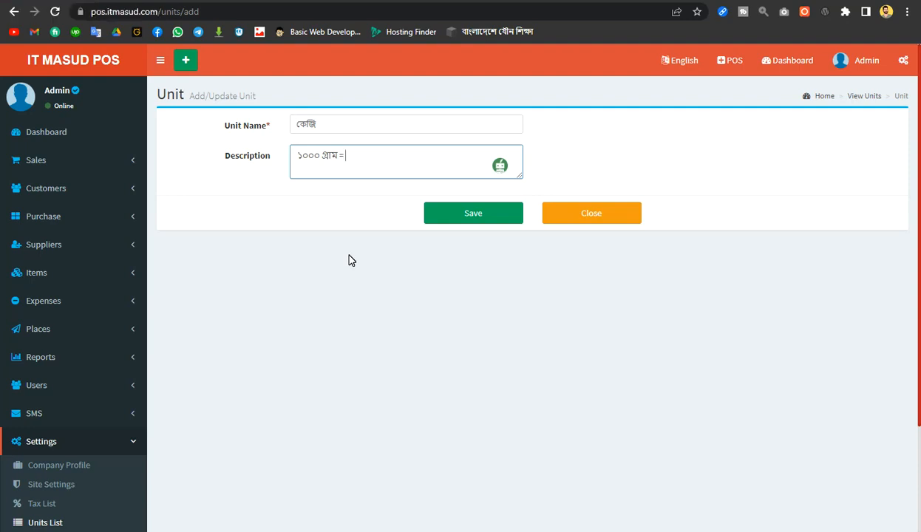
{"action": "type", "text": " ১কেজি"}
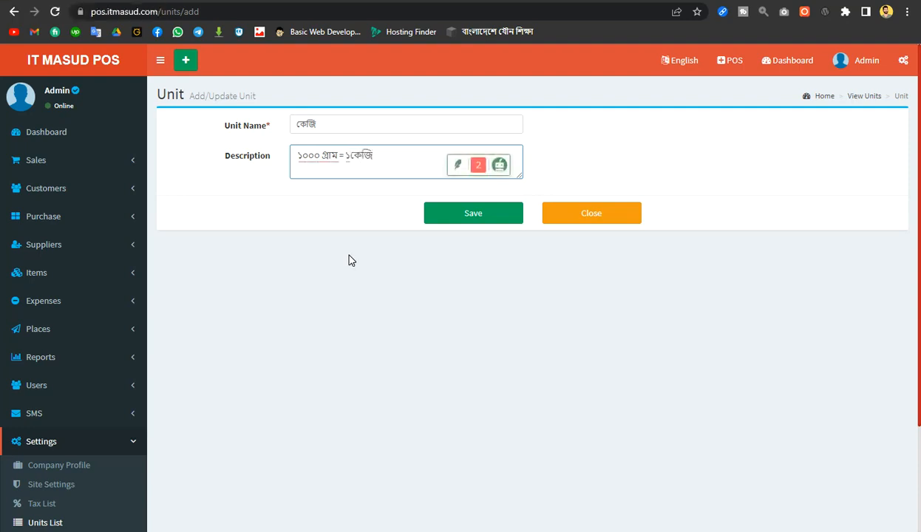
{"action": "left_click", "coordinate": [487, 212]}
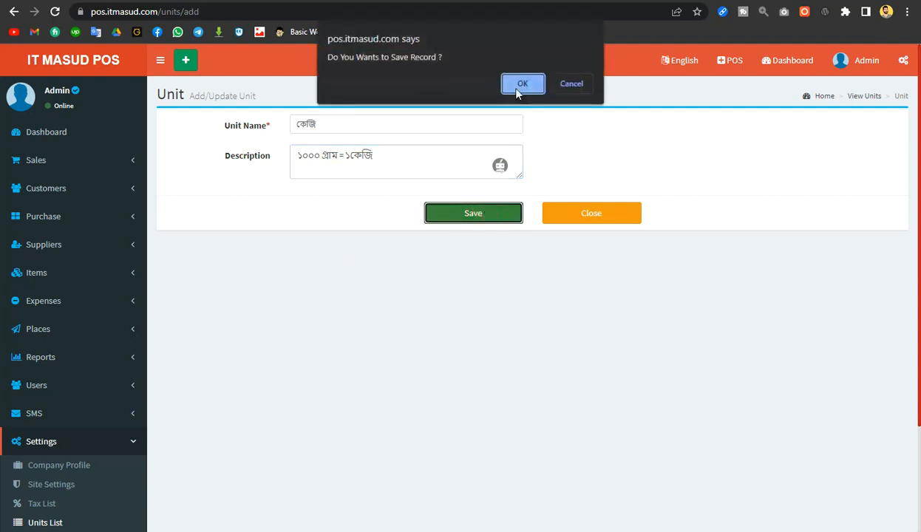
{"action": "left_click", "coordinate": [522, 84]}
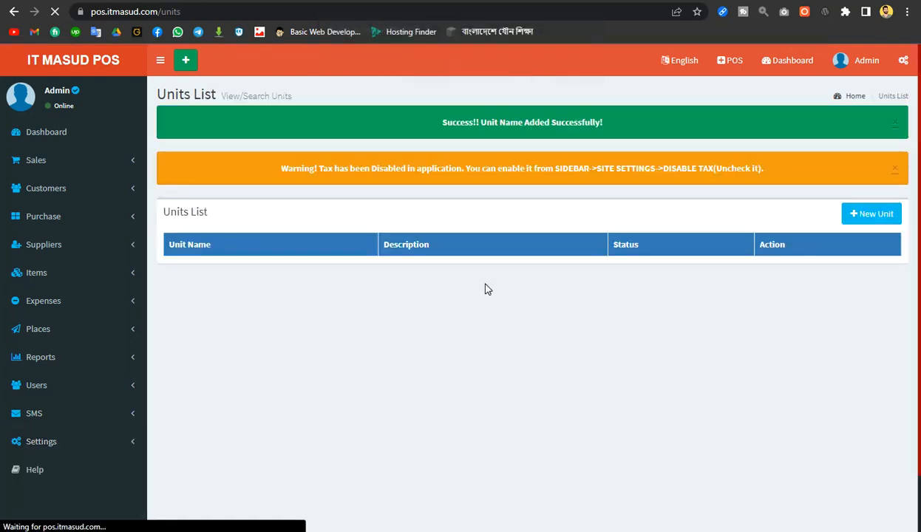
{"action": "scroll", "coordinate": [430, 324], "scroll_direction": "down", "scroll_amount": 1}
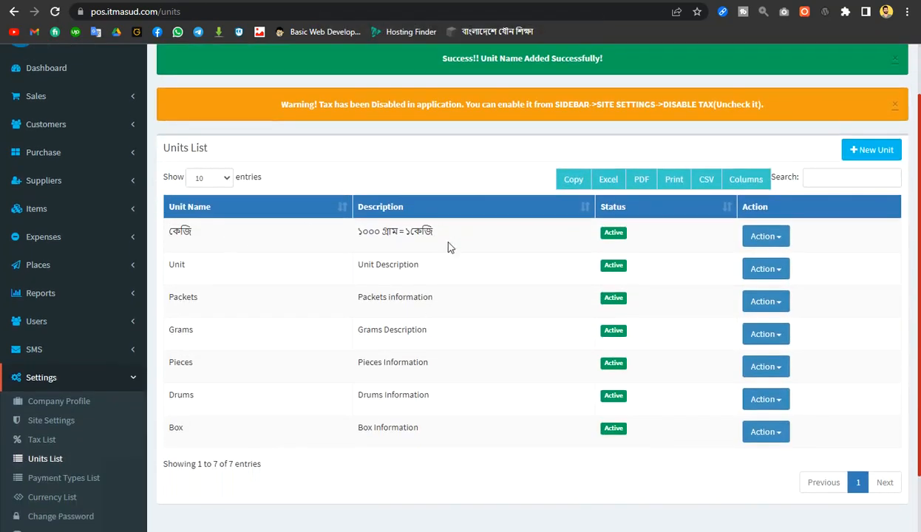
{"action": "scroll", "coordinate": [329, 272], "scroll_direction": "down", "scroll_amount": 1}
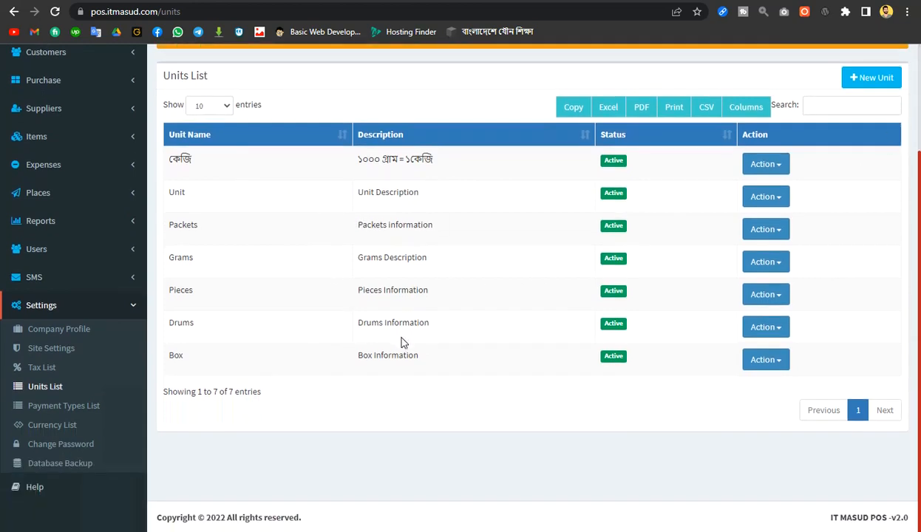
Open the Payment Types List under Settings
{"action": "left_click", "coordinate": [78, 408]}
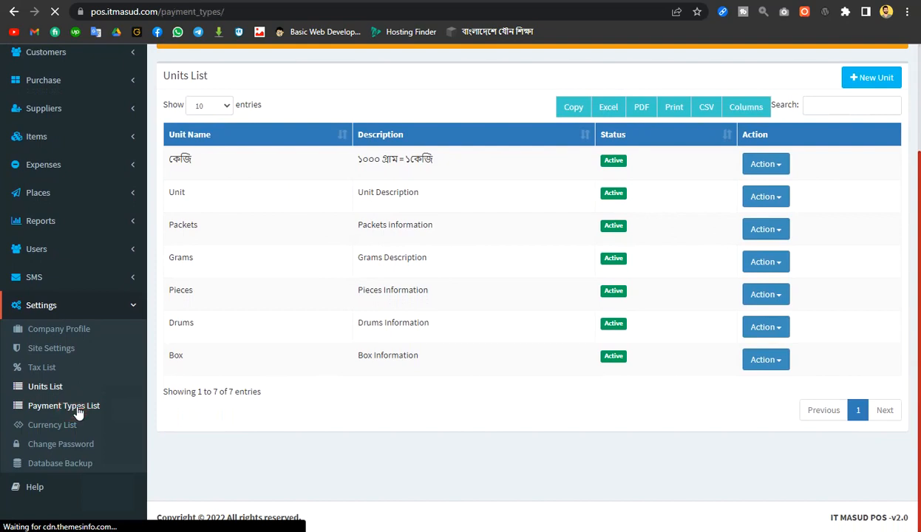
{"action": "scroll", "coordinate": [290, 323], "scroll_direction": "down", "scroll_amount": 2}
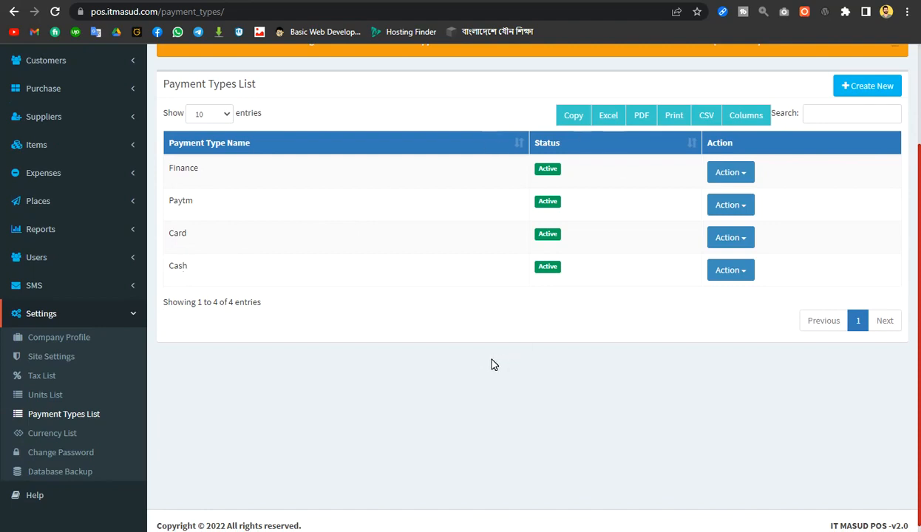
{"action": "scroll", "coordinate": [850, 92], "scroll_direction": "down", "scroll_amount": 1}
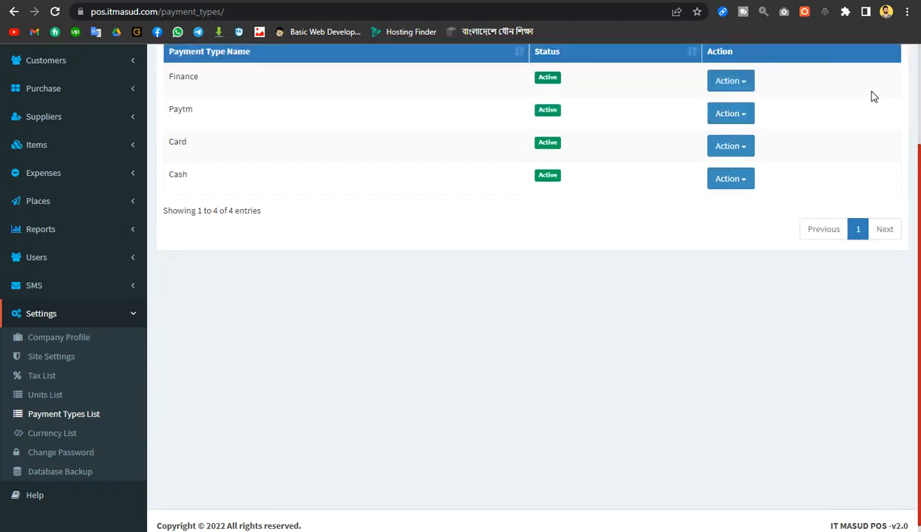
{"action": "scroll", "coordinate": [860, 164], "scroll_direction": "up", "scroll_amount": 1}
Create the payment type নগদ অর্থ and bring up a fresh add form
{"action": "left_click", "coordinate": [852, 121]}
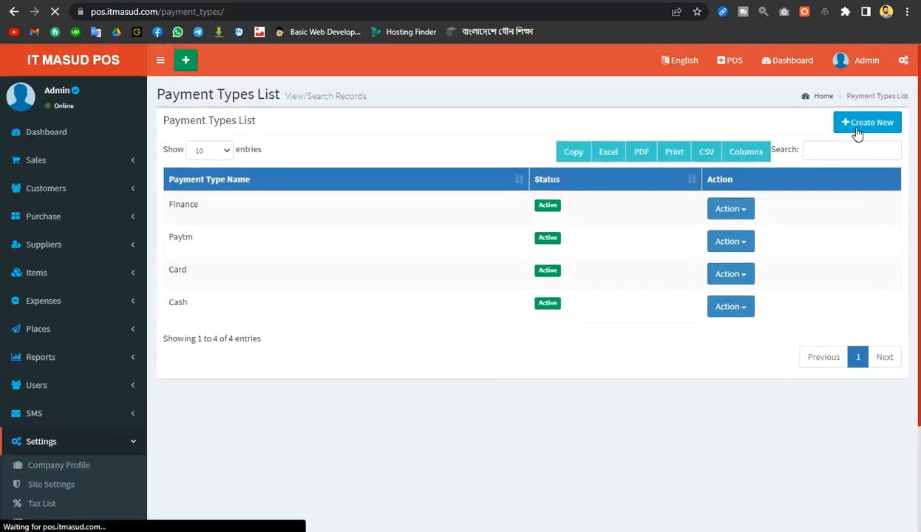
{"action": "left_click", "coordinate": [346, 215]}
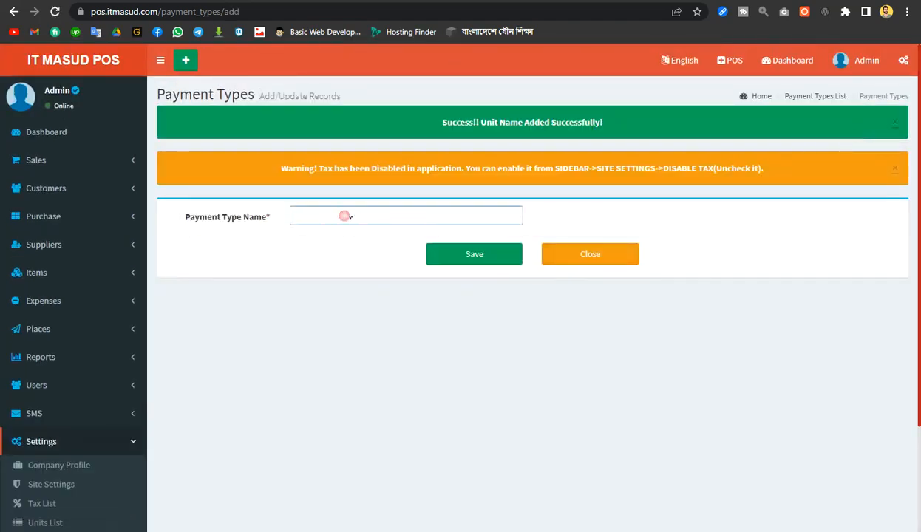
{"action": "type", "text": "nnogo"}
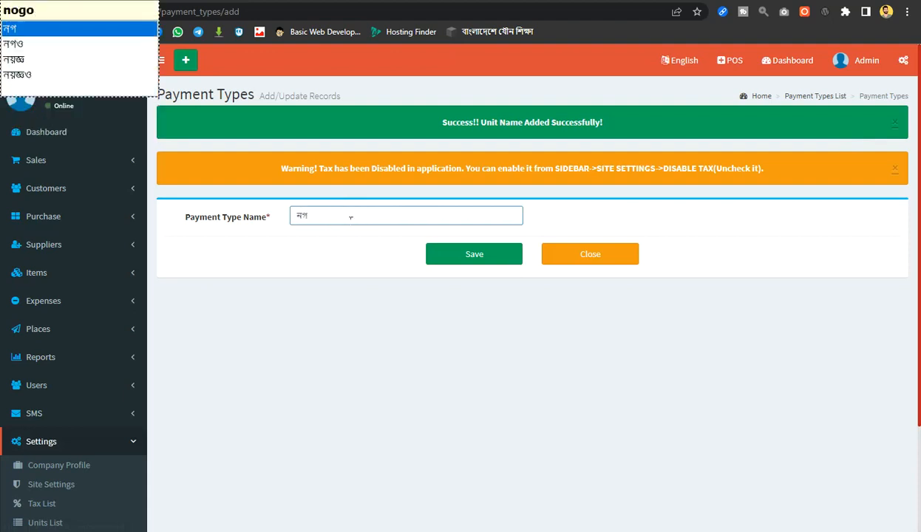
{"action": "type", "text": "d orr"}
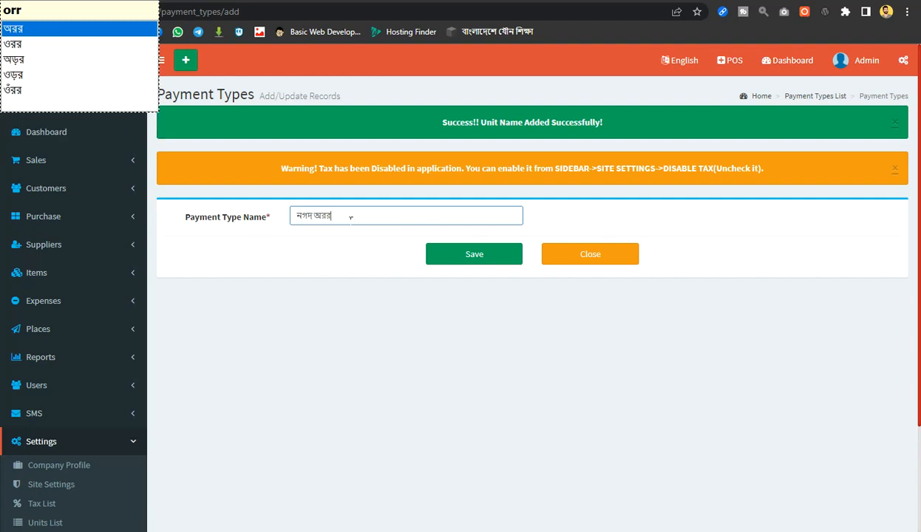
{"action": "type", "text": "th"}
{"action": "left_click", "coordinate": [472, 254]}
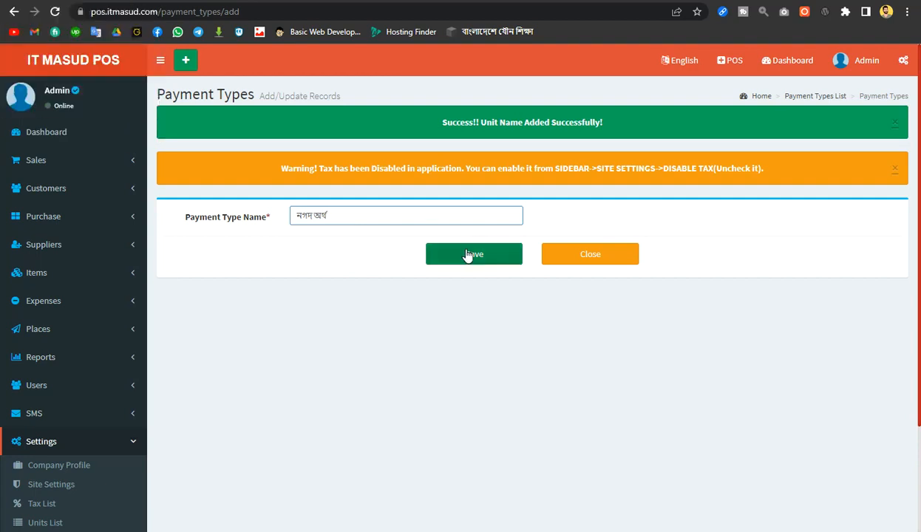
{"action": "left_click", "coordinate": [517, 92]}
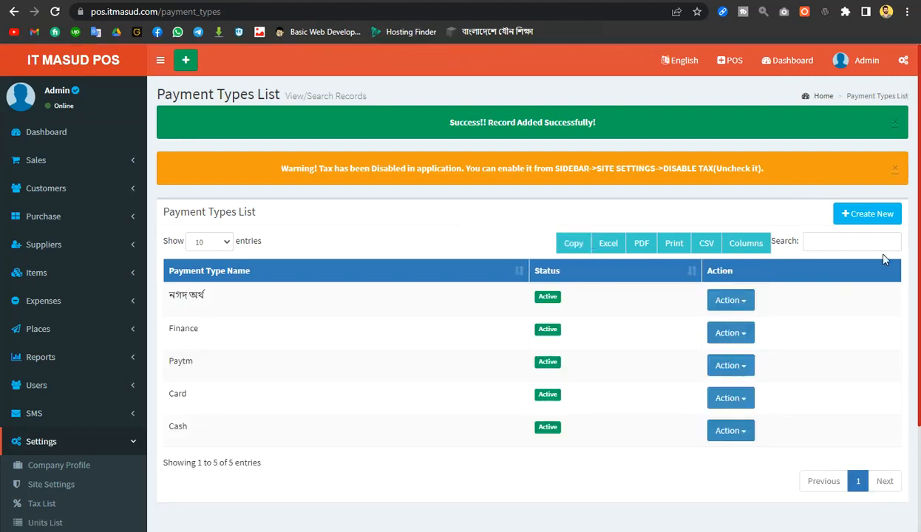
{"action": "left_click", "coordinate": [867, 214]}
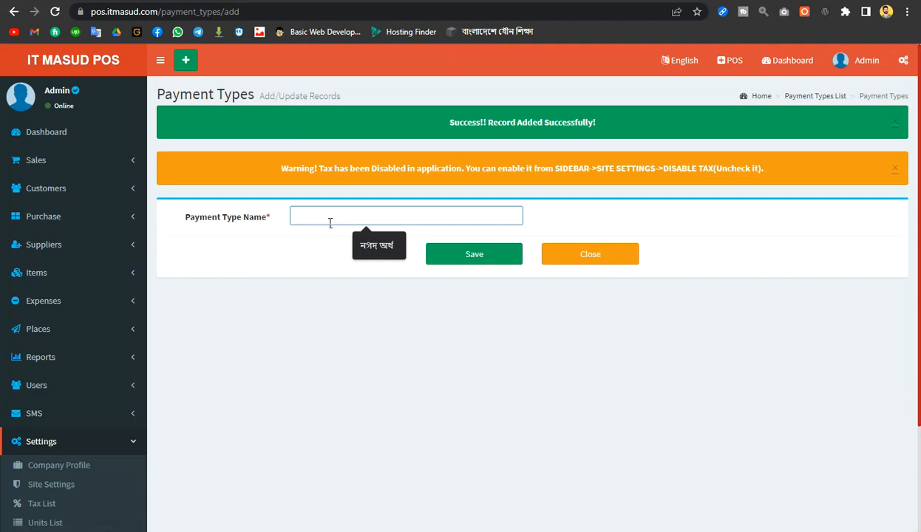
Save a new payment type named ব্যাংক
{"action": "type", "text": "ন"}
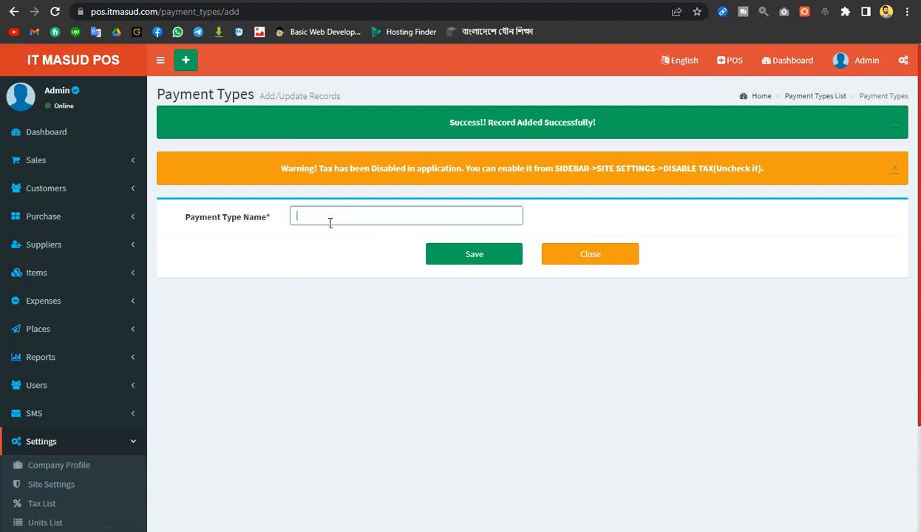
{"action": "type", "text": "ব্যা"}
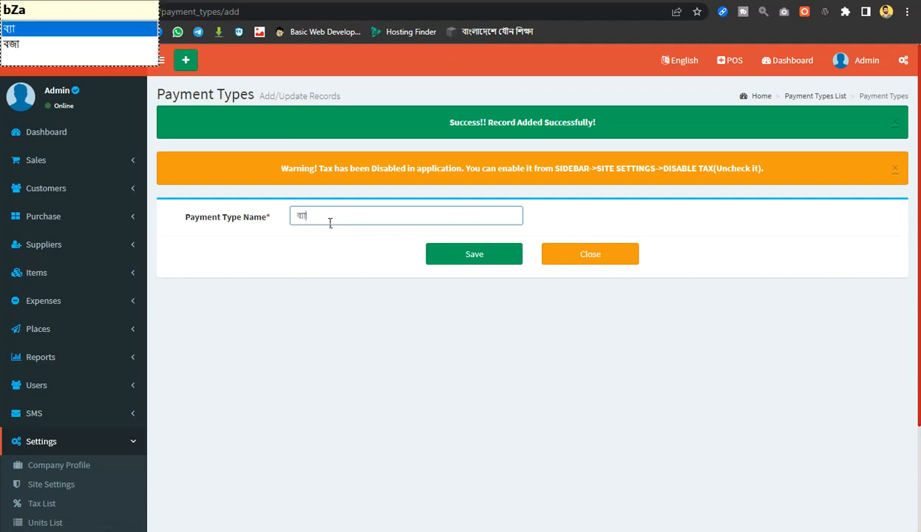
{"action": "type", "text": "ংক"}
{"action": "left_click", "coordinate": [474, 167]}
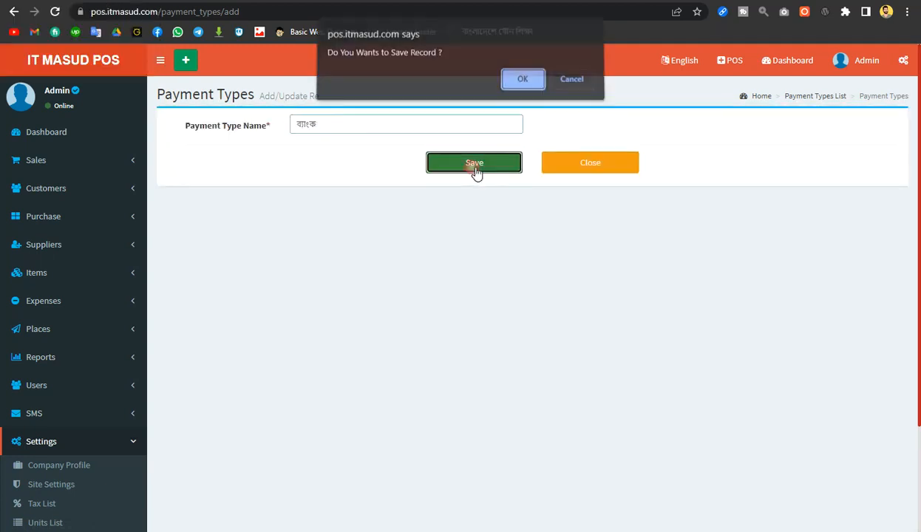
{"action": "left_click", "coordinate": [521, 81]}
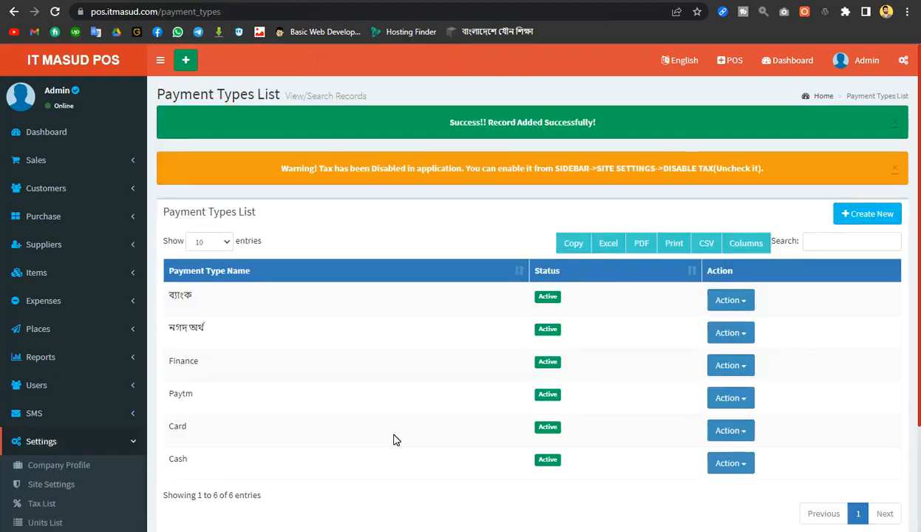
{"action": "scroll", "coordinate": [392, 440], "scroll_direction": "down", "scroll_amount": 2}
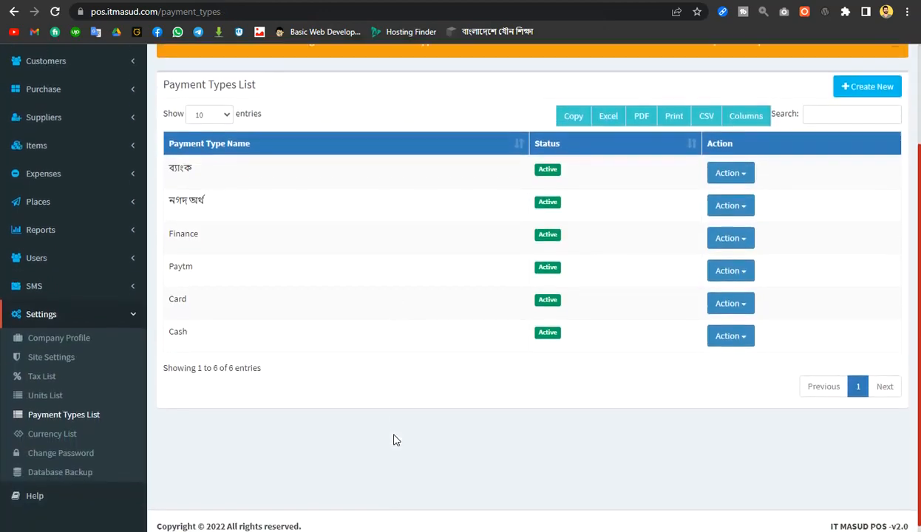
Rename the Card payment type to কার্ড and update it
{"action": "left_click", "coordinate": [747, 305]}
{"action": "left_click", "coordinate": [716, 327]}
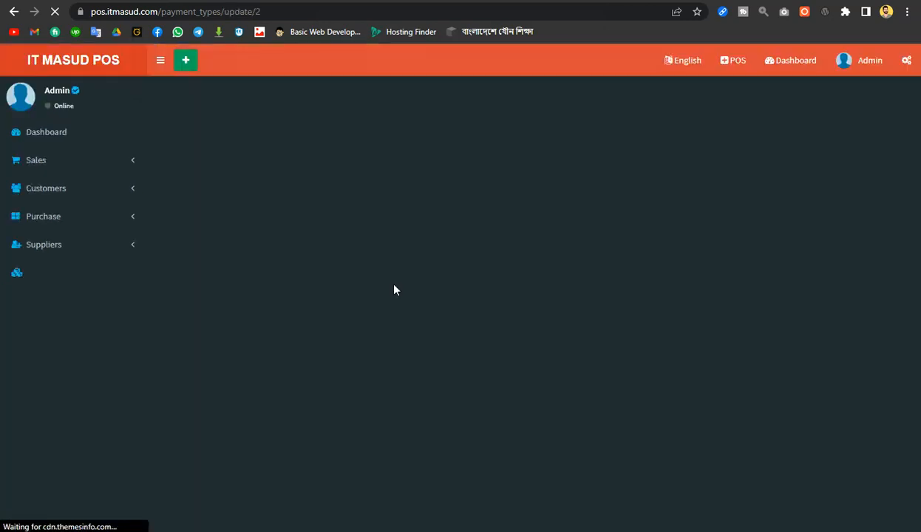
{"action": "left_click", "coordinate": [281, 224]}
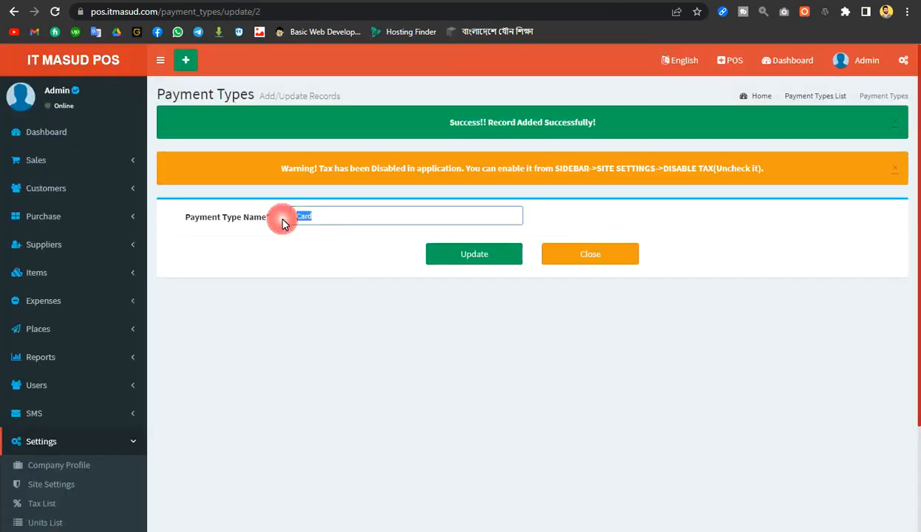
{"action": "type", "text": "karrD"}
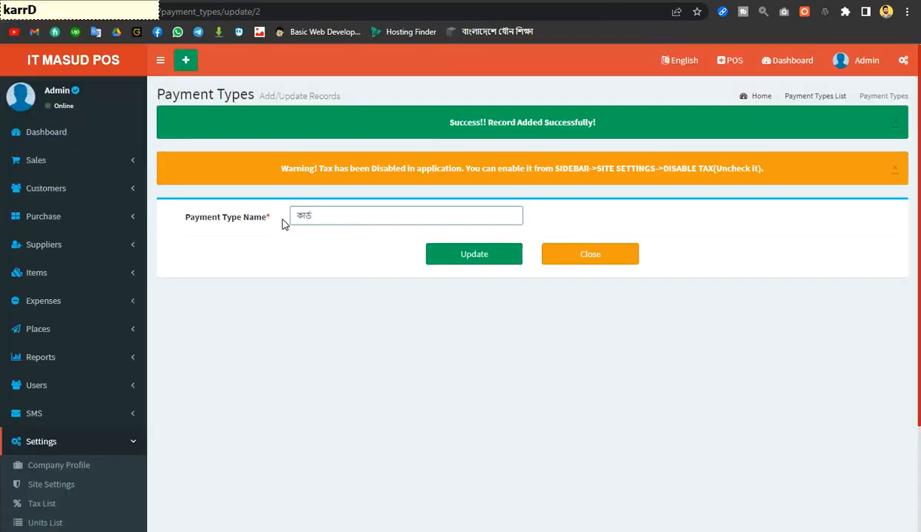
{"action": "left_click", "coordinate": [473, 263]}
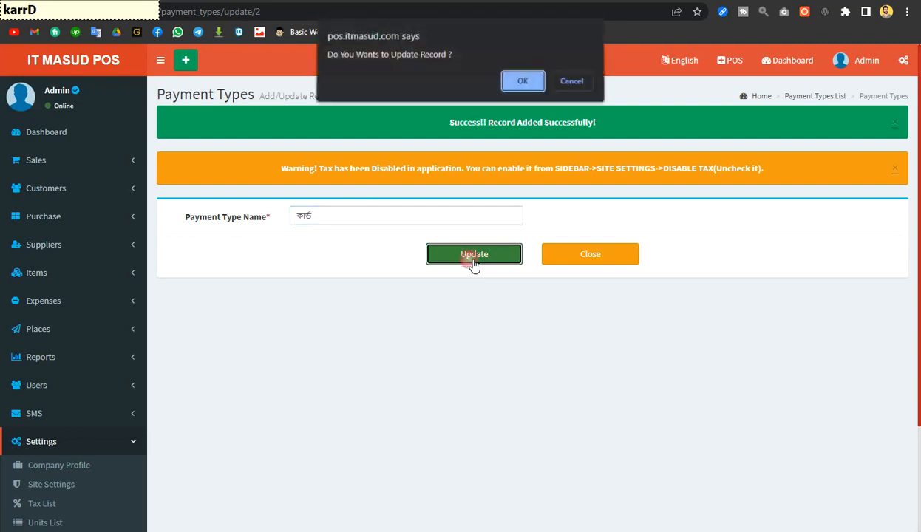
{"action": "left_click", "coordinate": [523, 84]}
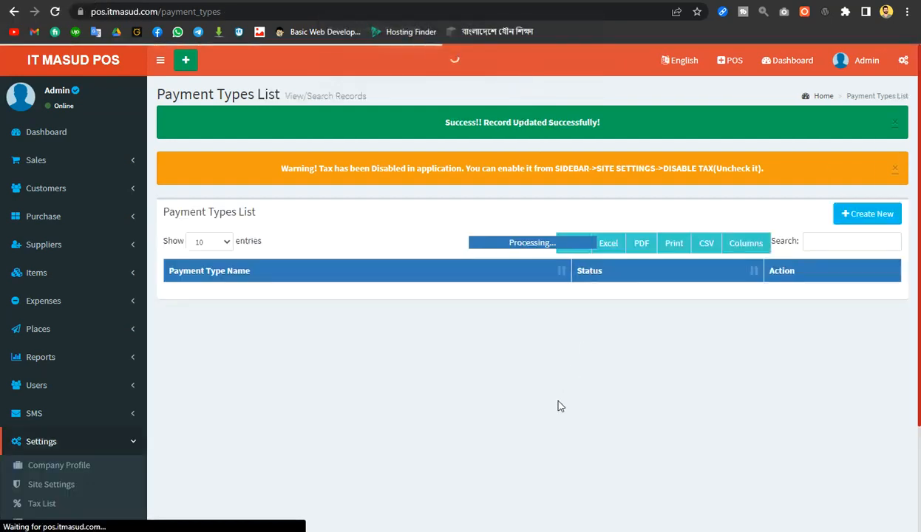
{"action": "scroll", "coordinate": [558, 406], "scroll_direction": "down", "scroll_amount": 3}
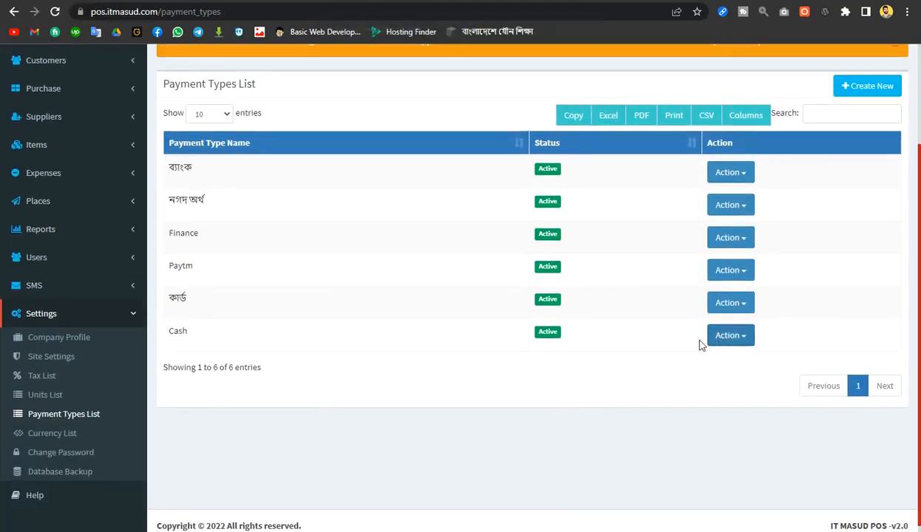
{"action": "left_click", "coordinate": [737, 339]}
Delete the Cash and Finance payment types
{"action": "left_click", "coordinate": [698, 378]}
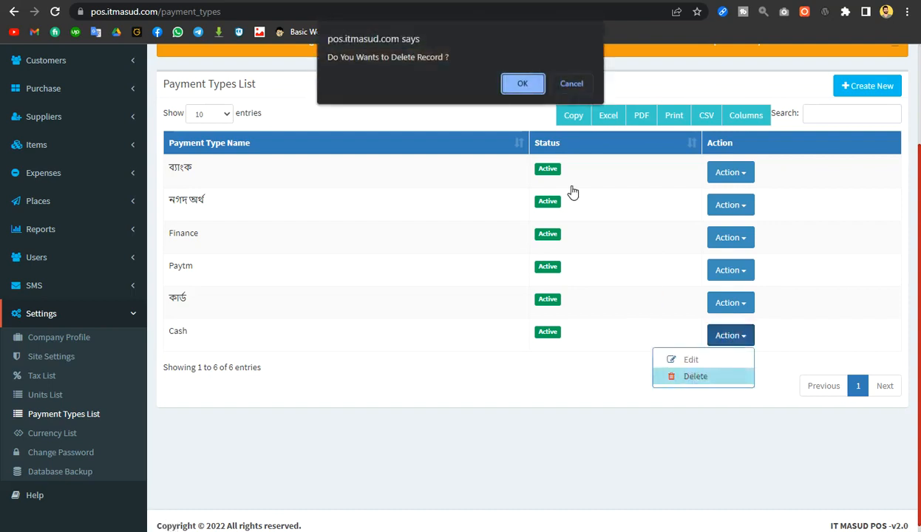
{"action": "left_click", "coordinate": [523, 84]}
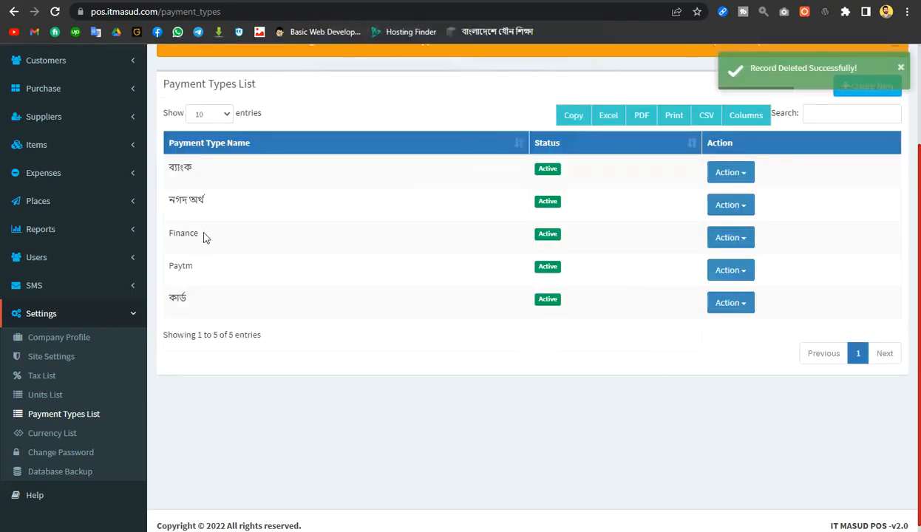
{"action": "left_click", "coordinate": [746, 237]}
{"action": "left_click", "coordinate": [716, 281]}
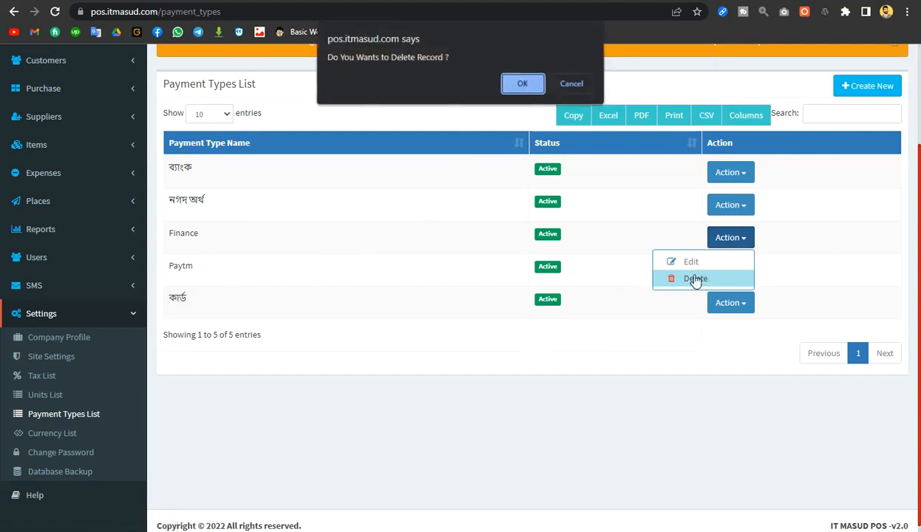
{"action": "left_click", "coordinate": [538, 88]}
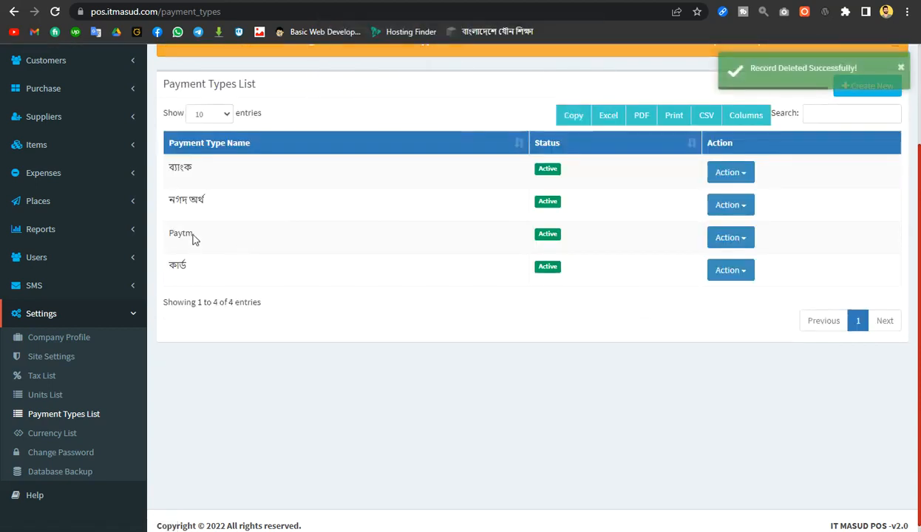
{"action": "scroll", "coordinate": [195, 262], "scroll_direction": "down", "scroll_amount": 2}
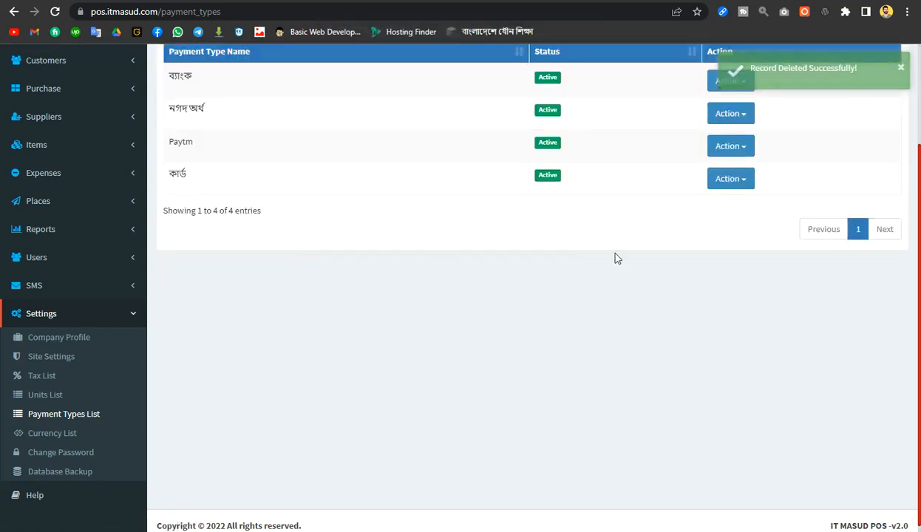
Delete the Paytm payment type and open the Currencies List
{"action": "left_click", "coordinate": [745, 147]}
{"action": "left_click", "coordinate": [703, 190]}
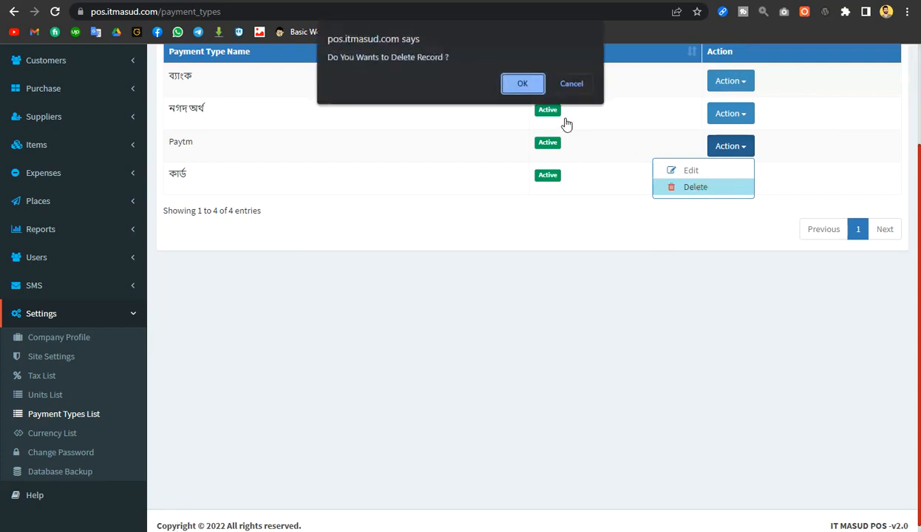
{"action": "left_click", "coordinate": [522, 85]}
{"action": "scroll", "coordinate": [444, 280], "scroll_direction": "up", "scroll_amount": 3}
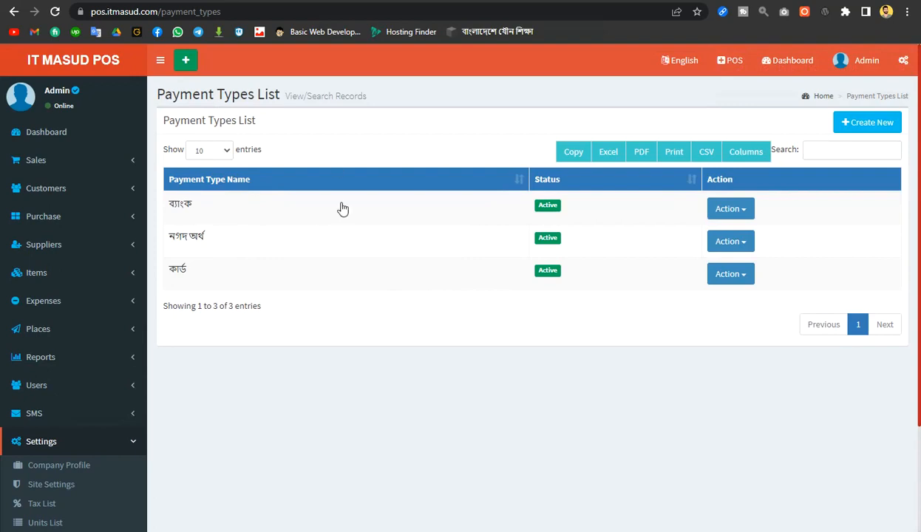
{"action": "scroll", "coordinate": [310, 331], "scroll_direction": "down", "scroll_amount": 2}
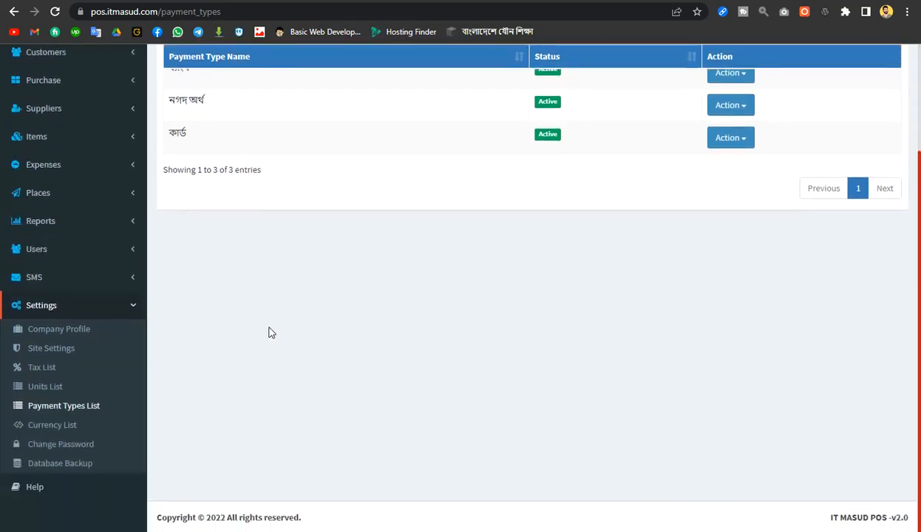
{"action": "left_click", "coordinate": [50, 429]}
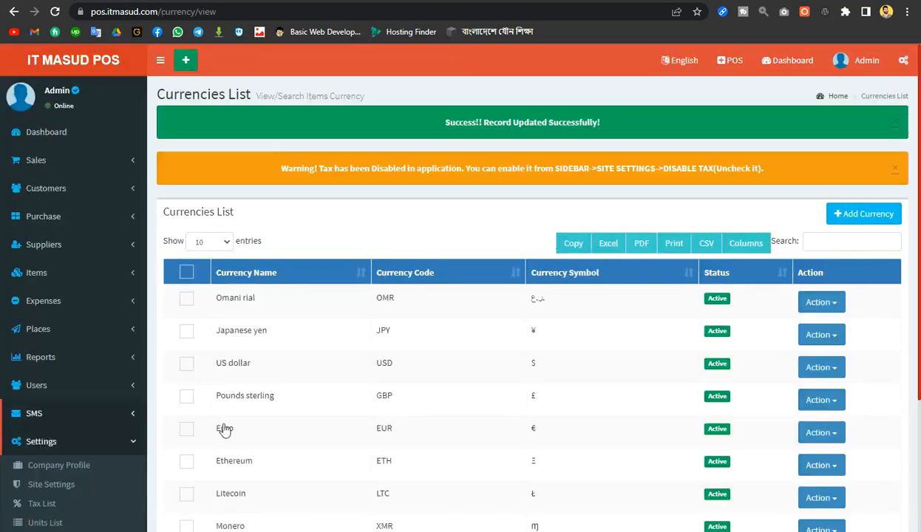
Search the currency list for 'Taka' so only Bangladeshi taka (BDT) remains
{"action": "scroll", "coordinate": [847, 368], "scroll_direction": "down", "scroll_amount": 2}
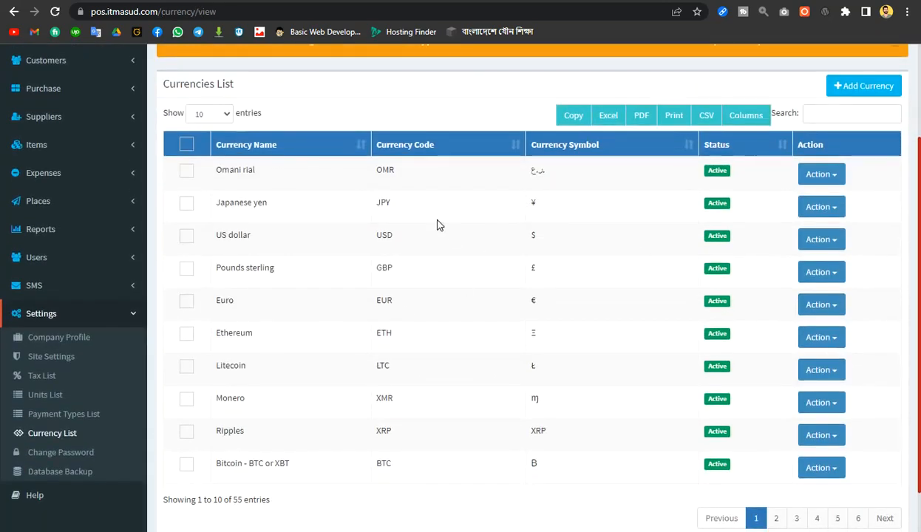
{"action": "scroll", "coordinate": [436, 225], "scroll_direction": "down", "scroll_amount": 1}
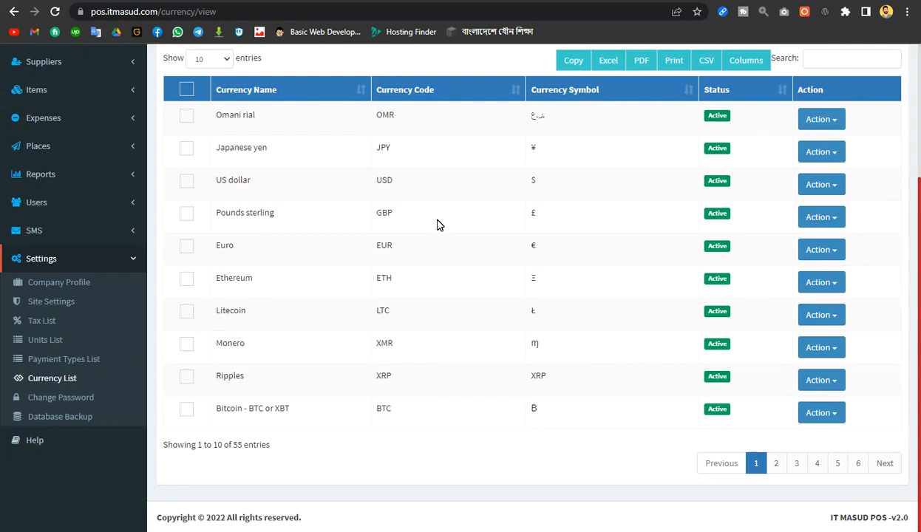
{"action": "scroll", "coordinate": [436, 225], "scroll_direction": "up", "scroll_amount": 1}
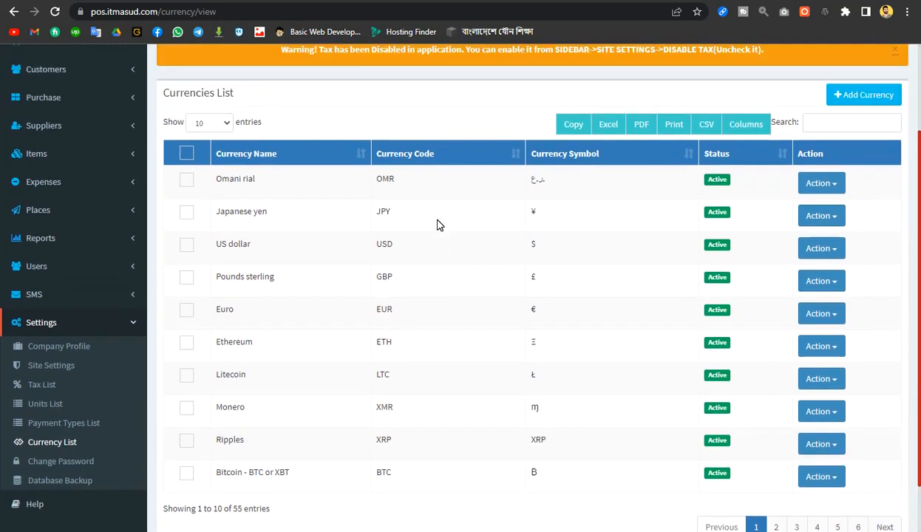
{"action": "left_click", "coordinate": [839, 122]}
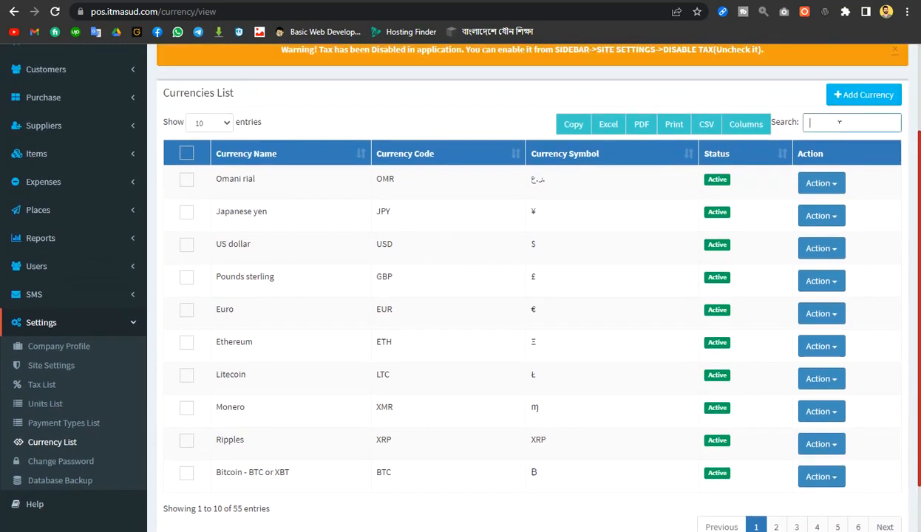
{"action": "type", "text": "TA"}
{"action": "scroll", "coordinate": [835, 126], "scroll_direction": "down", "scroll_amount": 1}
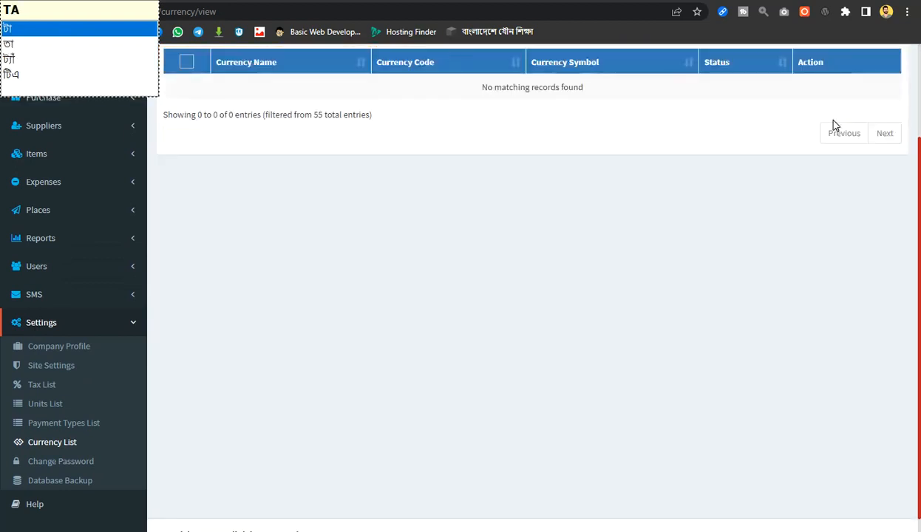
{"action": "key", "text": "BackSpace"}
{"action": "key", "text": "BackSpace"}
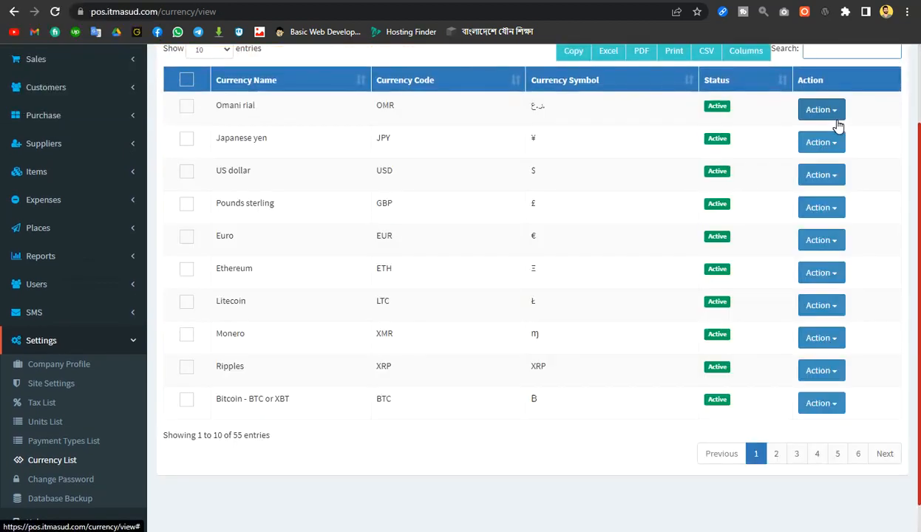
{"action": "scroll", "coordinate": [839, 127], "scroll_direction": "up", "scroll_amount": 1}
{"action": "type", "text": "Taka"}
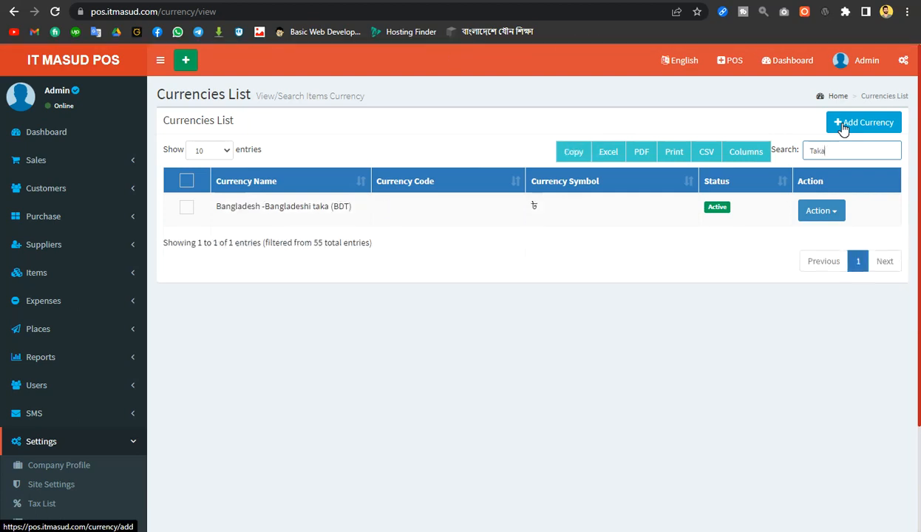
Tick the Bangladeshi taka row, check its Action choices, then untick it
{"action": "left_click", "coordinate": [186, 210]}
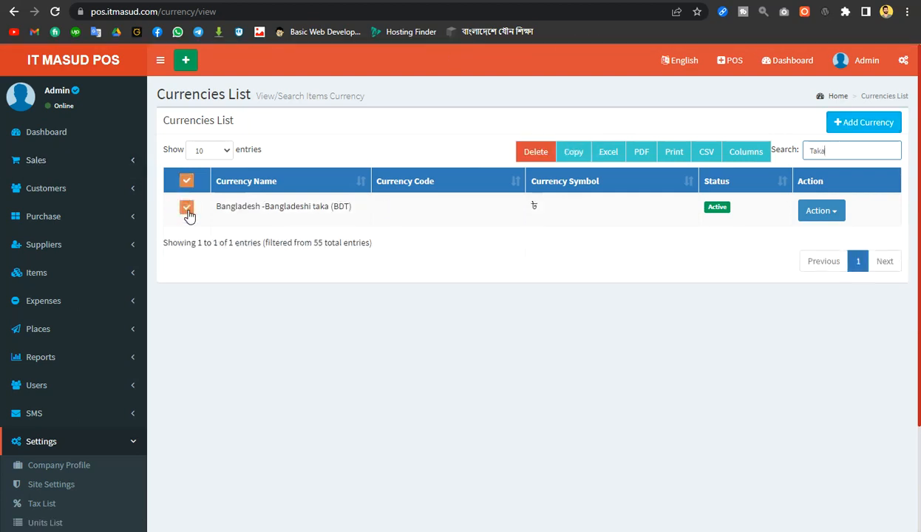
{"action": "left_click", "coordinate": [828, 215]}
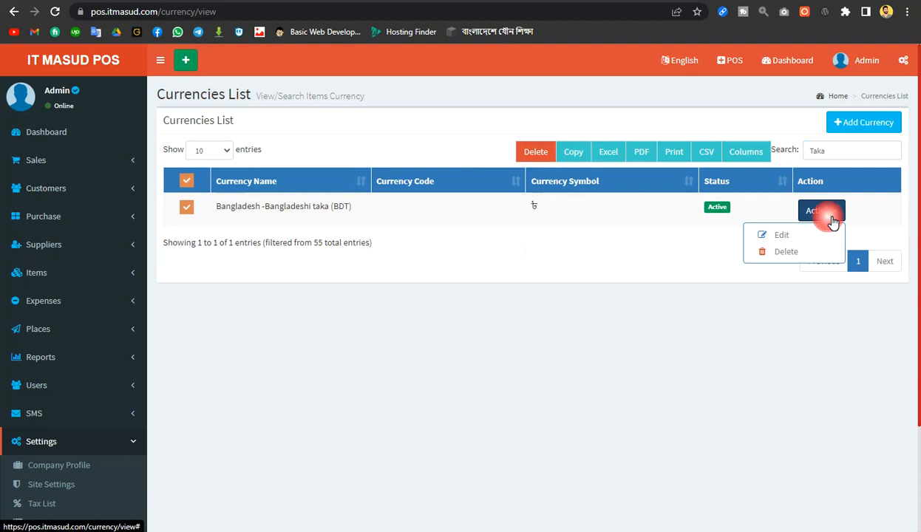
{"action": "left_click", "coordinate": [569, 366]}
{"action": "scroll", "coordinate": [569, 367], "scroll_direction": "down", "scroll_amount": 3}
{"action": "scroll", "coordinate": [570, 367], "scroll_direction": "up", "scroll_amount": 3}
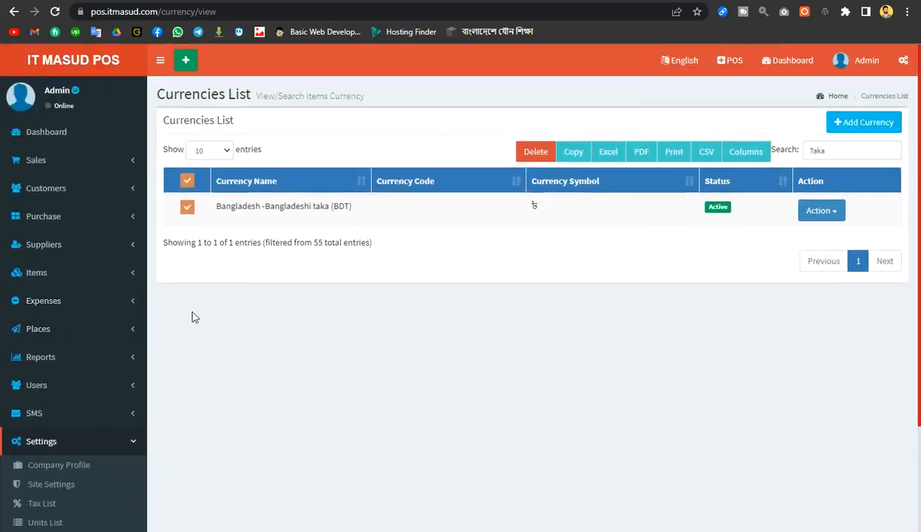
{"action": "left_click", "coordinate": [189, 210]}
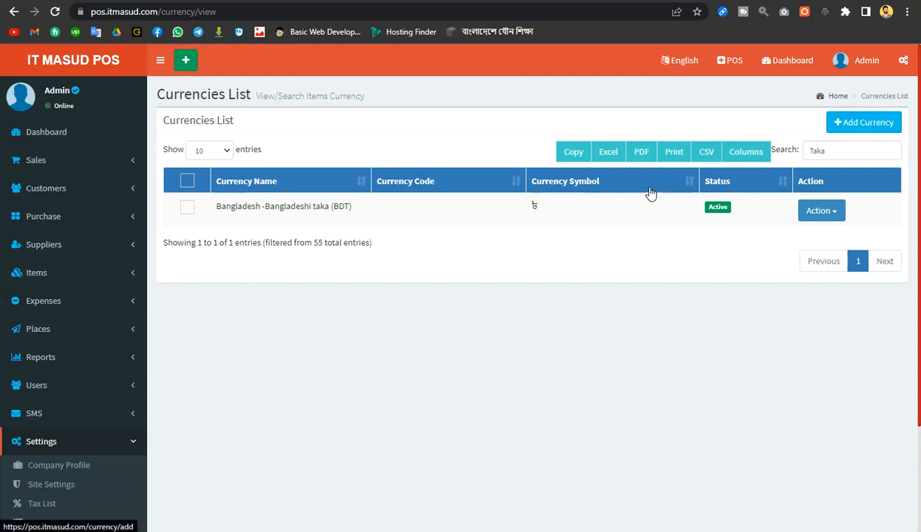
{"action": "scroll", "coordinate": [96, 426], "scroll_direction": "down", "scroll_amount": 3}
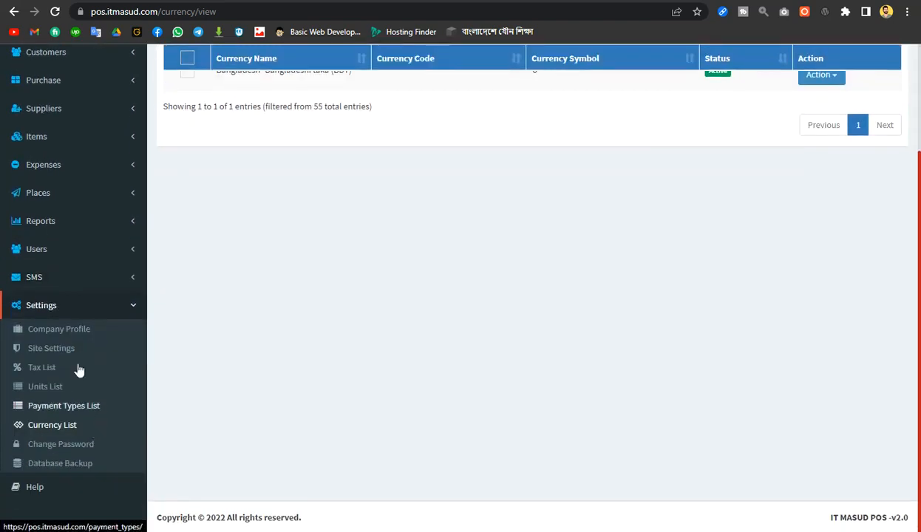
{"action": "scroll", "coordinate": [650, 347], "scroll_direction": "up", "scroll_amount": 3}
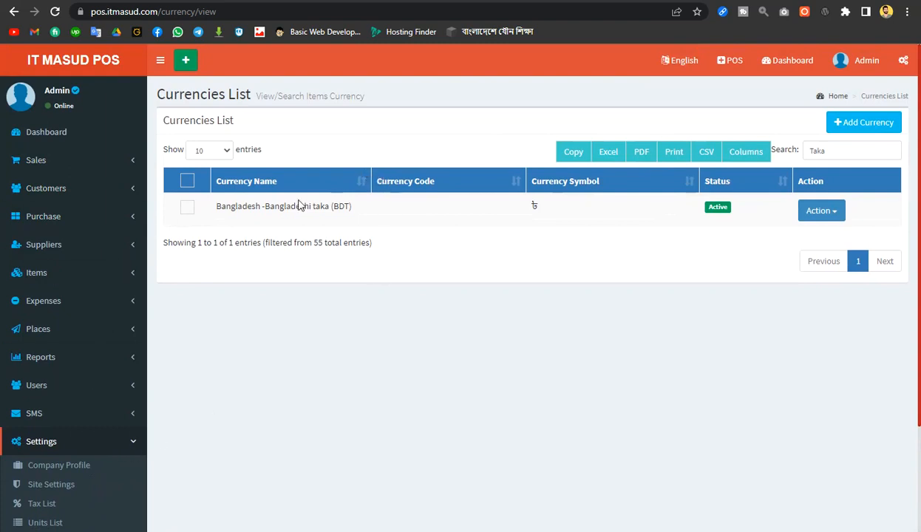
{"action": "scroll", "coordinate": [62, 395], "scroll_direction": "down", "scroll_amount": 2}
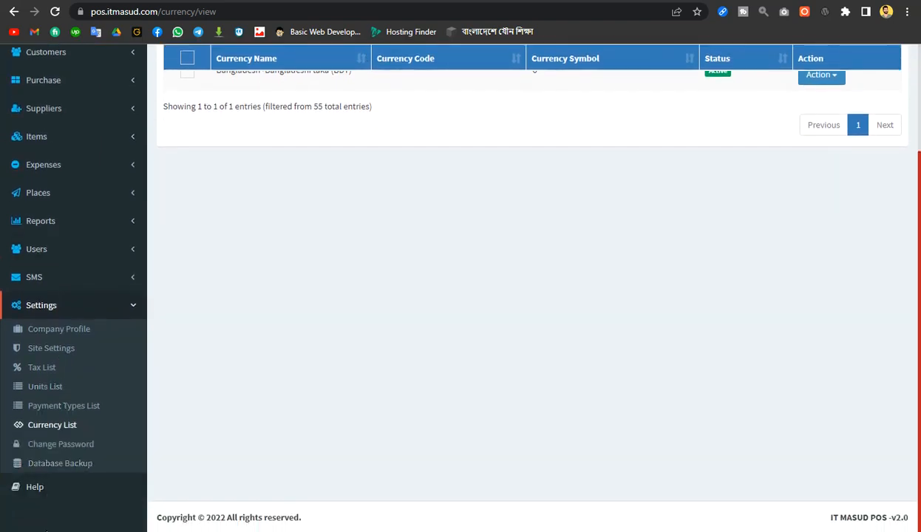
Show the Change Password page and step through the current, new and confirm password fields
{"action": "left_click", "coordinate": [64, 446]}
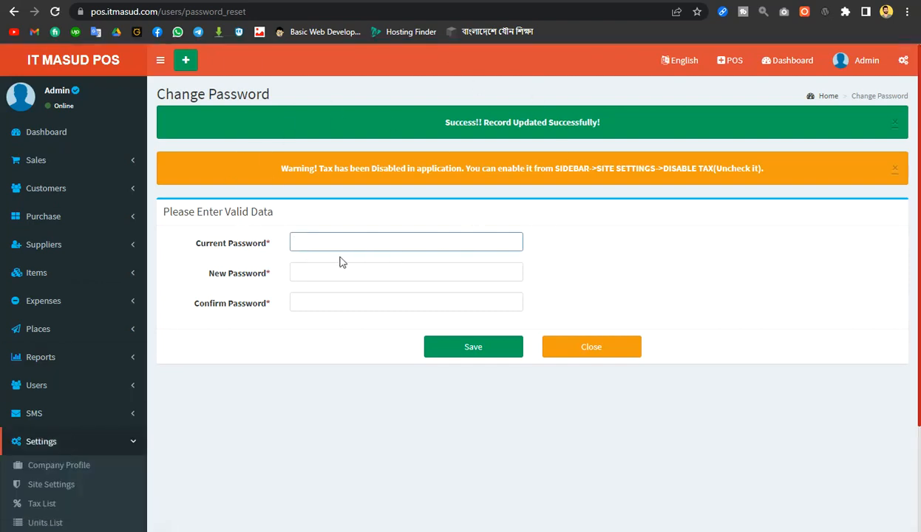
{"action": "left_click", "coordinate": [302, 245]}
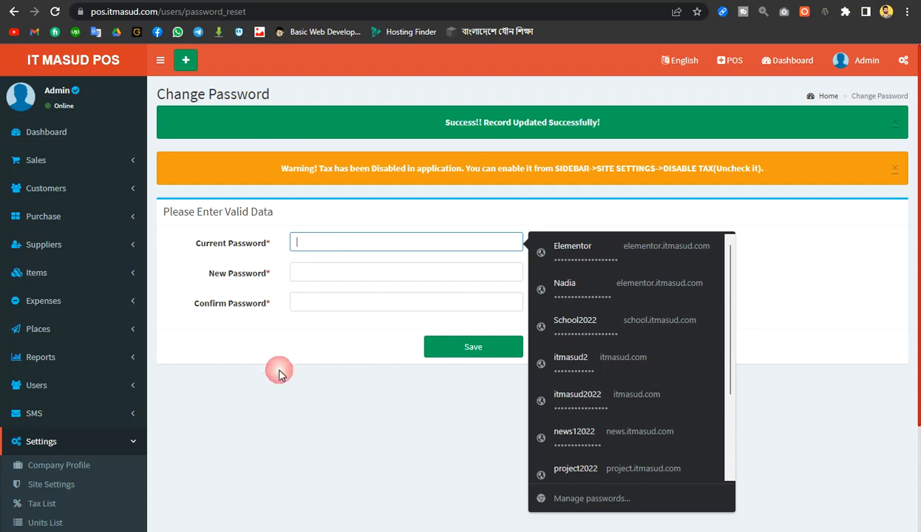
{"action": "left_click", "coordinate": [304, 305]}
{"action": "left_click", "coordinate": [330, 275]}
{"action": "left_click", "coordinate": [329, 305]}
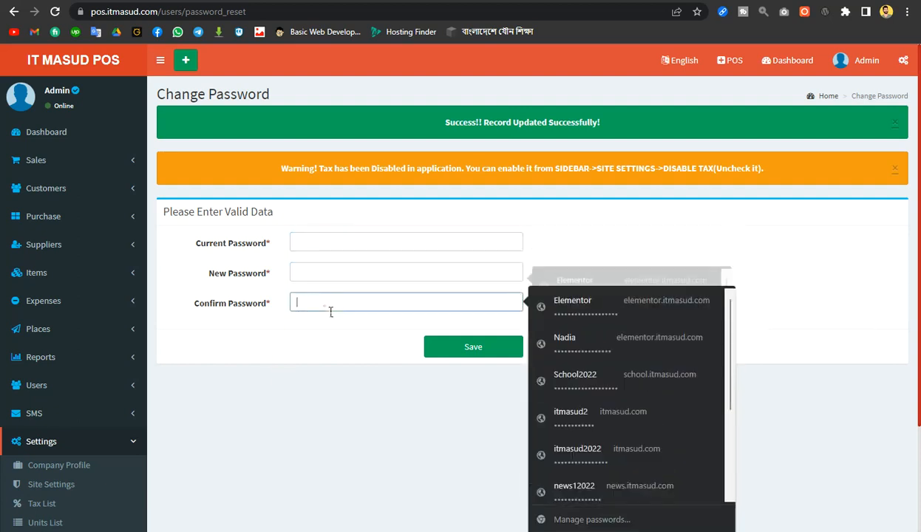
{"action": "left_click", "coordinate": [247, 348]}
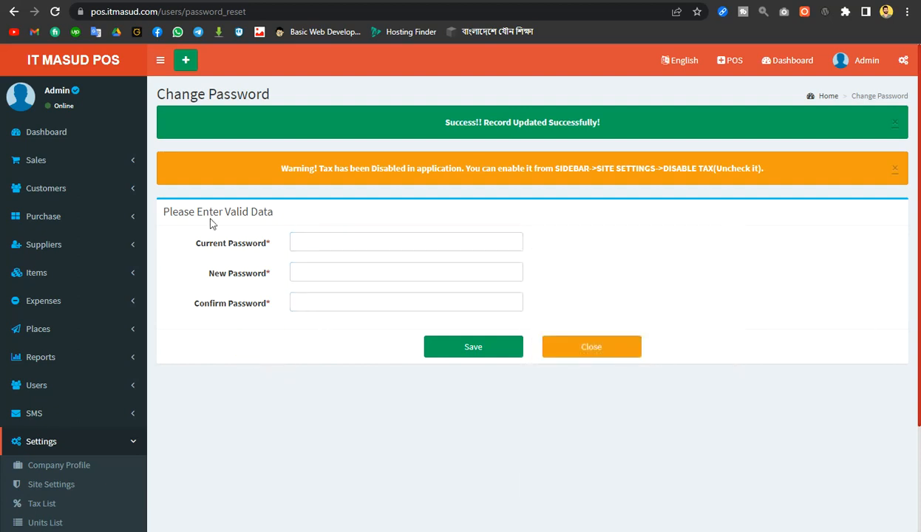
Collapse and re-expand the Settings section of the navigation menu
{"action": "scroll", "coordinate": [90, 380], "scroll_direction": "down", "scroll_amount": 2}
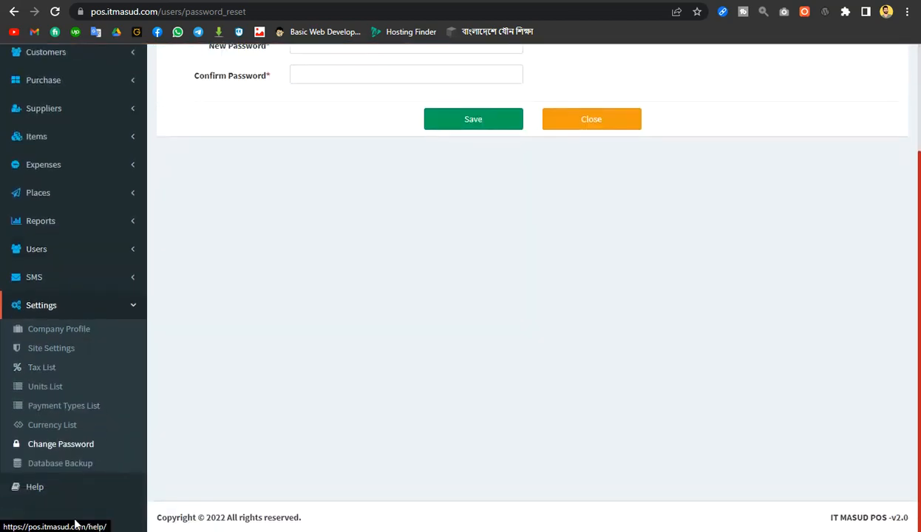
{"action": "left_click", "coordinate": [134, 310]}
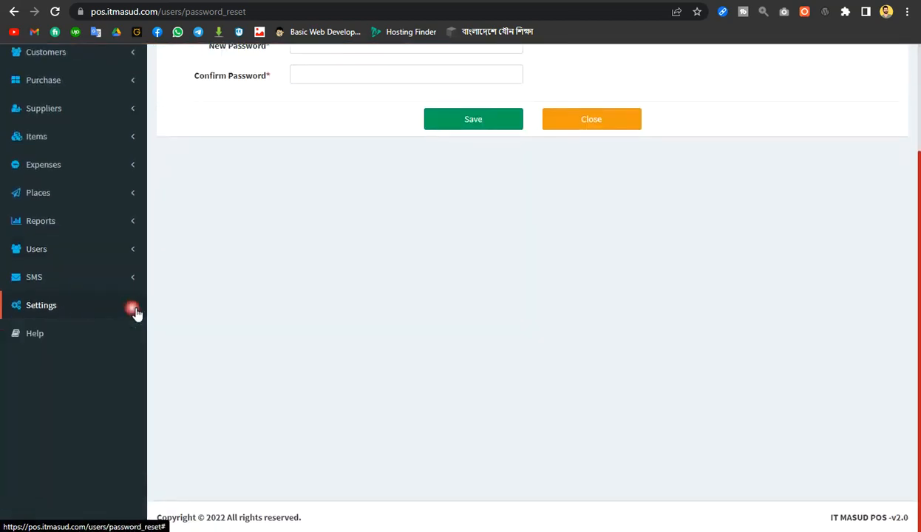
{"action": "left_click", "coordinate": [134, 310]}
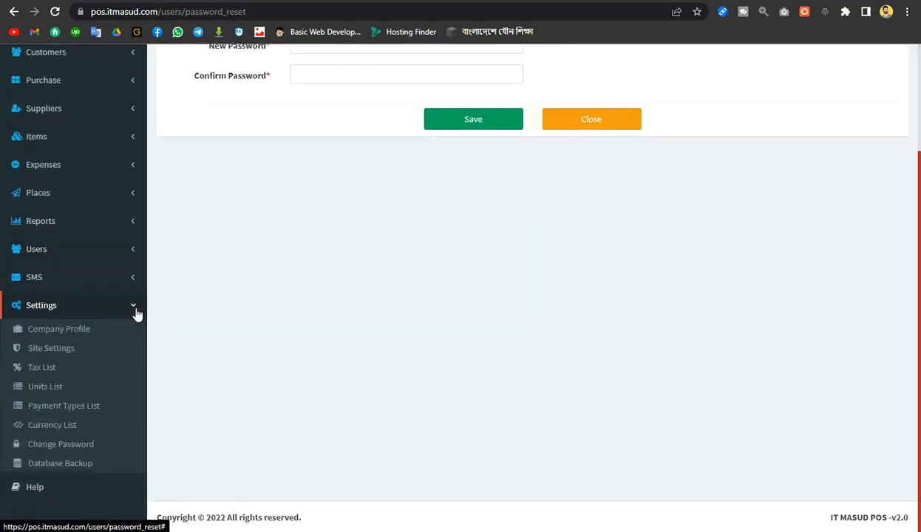
{"action": "left_click", "coordinate": [58, 467]}
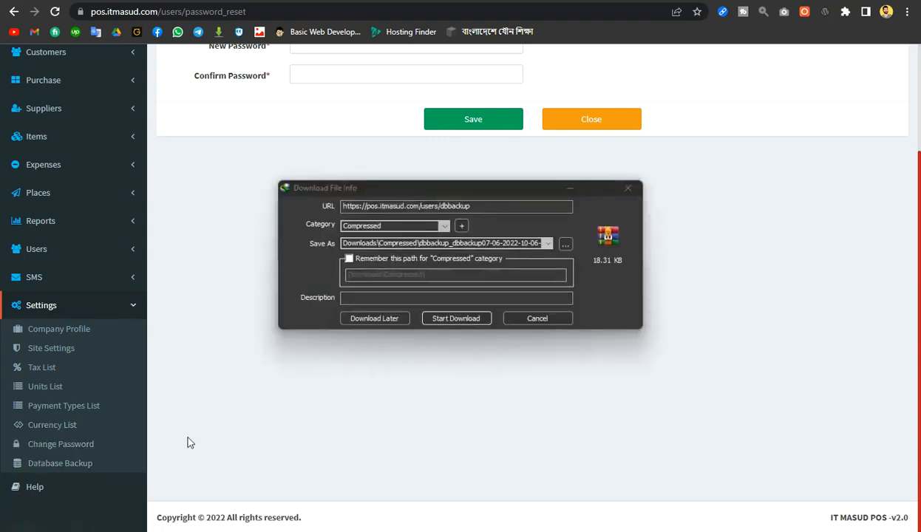
{"action": "left_click_drag", "start_coordinate": [449, 184], "coordinate": [414, 165]}
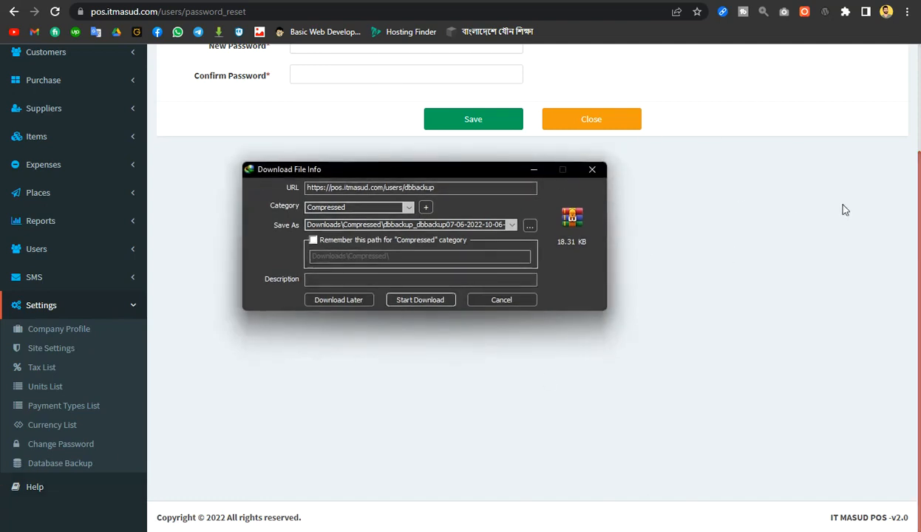
{"action": "left_click", "coordinate": [520, 300]}
{"action": "scroll", "coordinate": [518, 302], "scroll_direction": "up", "scroll_amount": 2}
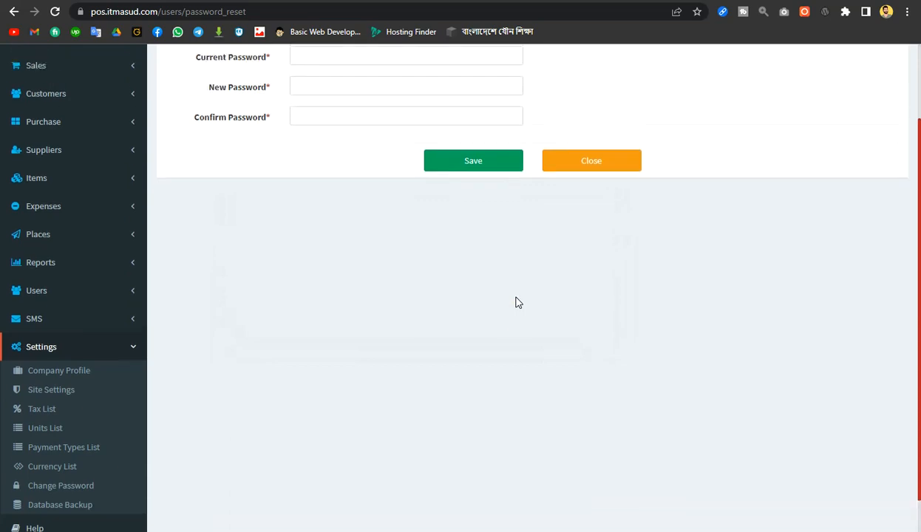
{"action": "scroll", "coordinate": [518, 302], "scroll_direction": "down", "scroll_amount": 1}
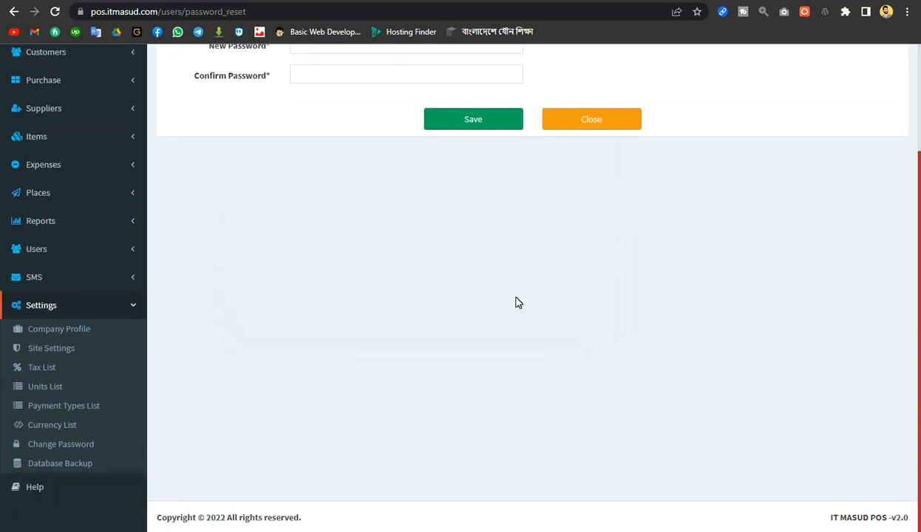
{"action": "scroll", "coordinate": [518, 302], "scroll_direction": "up", "scroll_amount": 2}
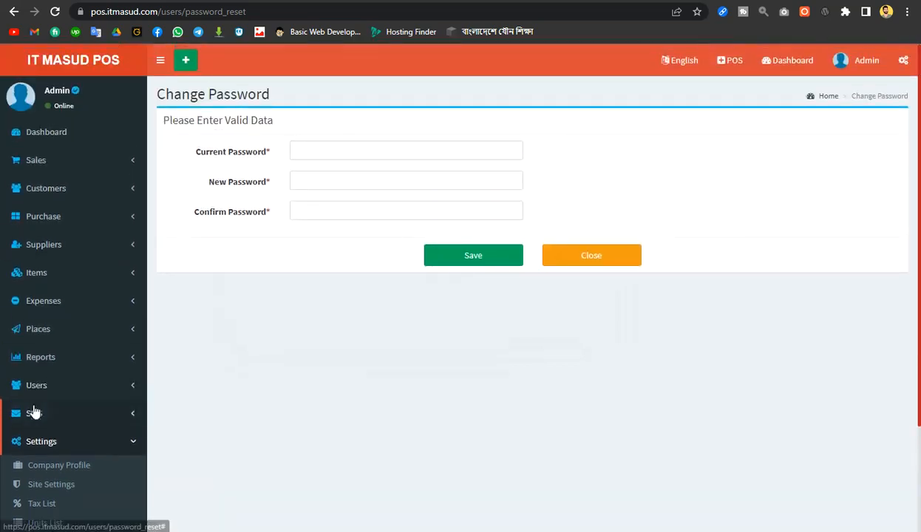
{"action": "scroll", "coordinate": [113, 360], "scroll_direction": "down", "scroll_amount": 2}
{"action": "left_click", "coordinate": [134, 315]}
{"action": "scroll", "coordinate": [134, 316], "scroll_direction": "up", "scroll_amount": 2}
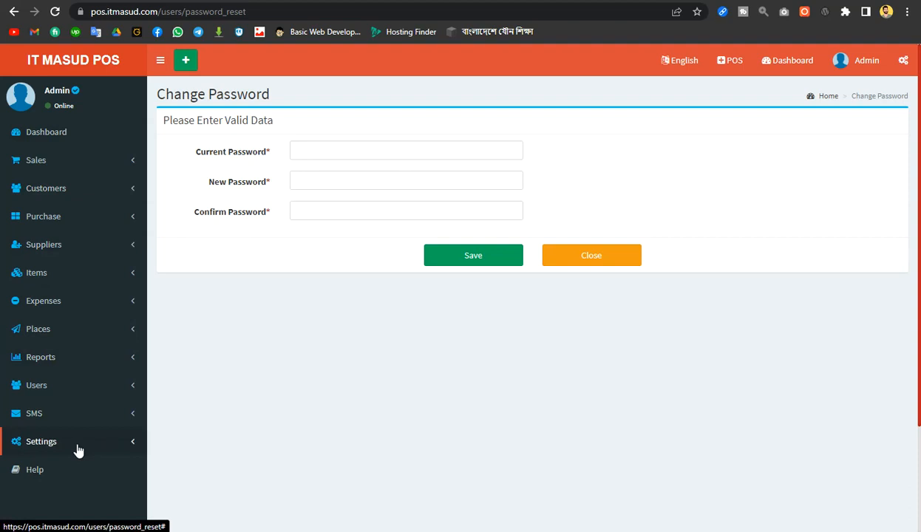
{"action": "left_click", "coordinate": [133, 157]}
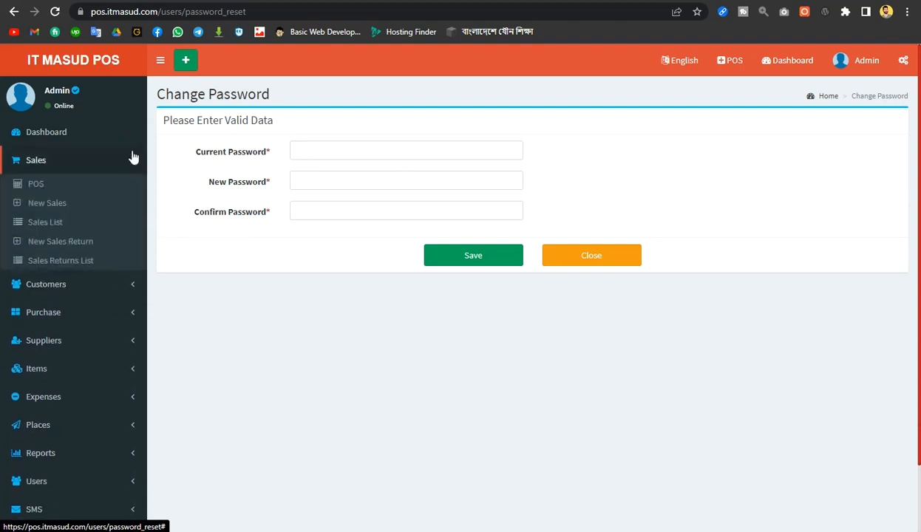
{"action": "left_click", "coordinate": [133, 157]}
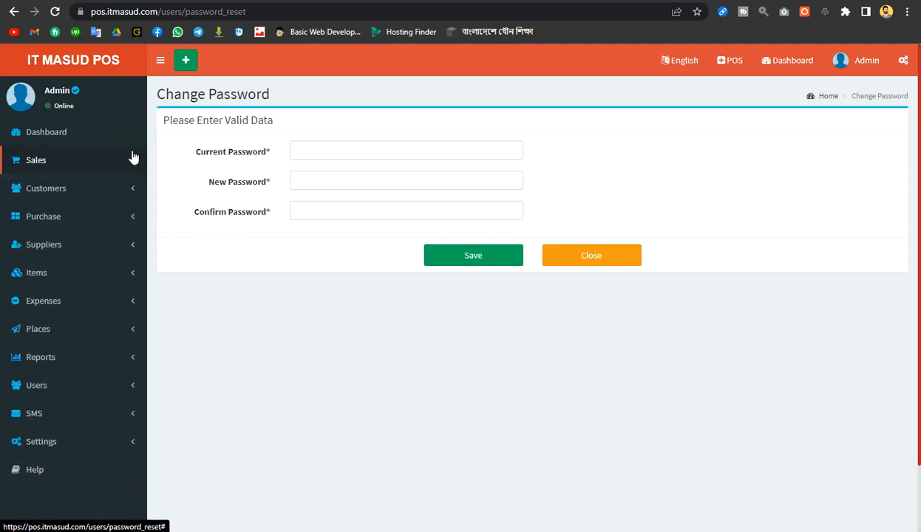